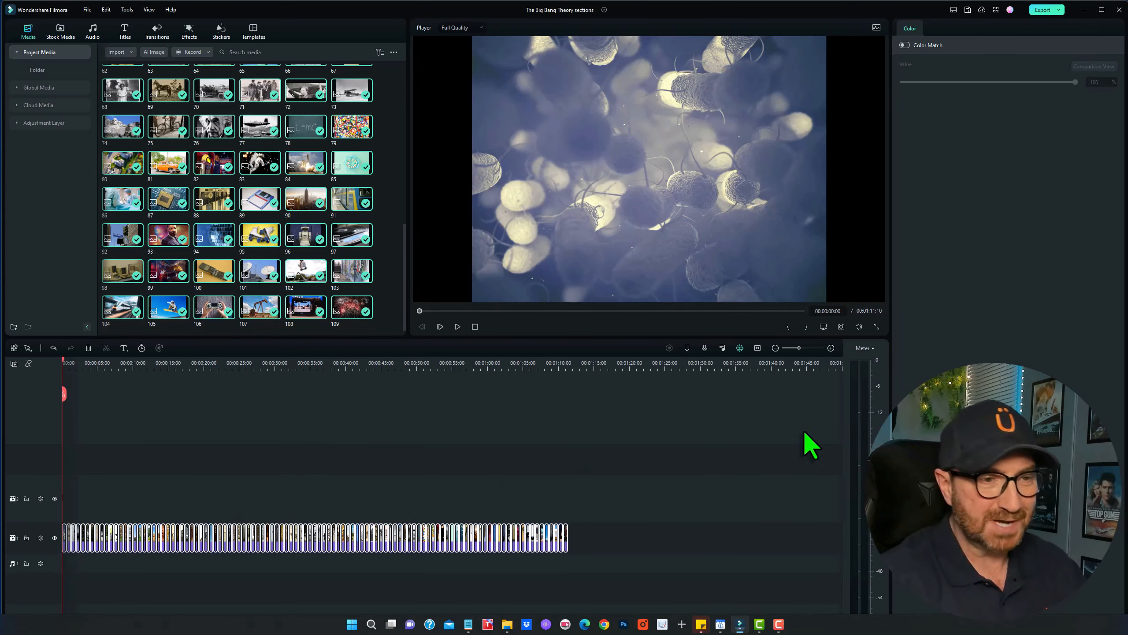
# Lengthen the first photo on the video track slightly, moving the following photos aside, and close the gap left between them
pyautogui.click(758, 349)
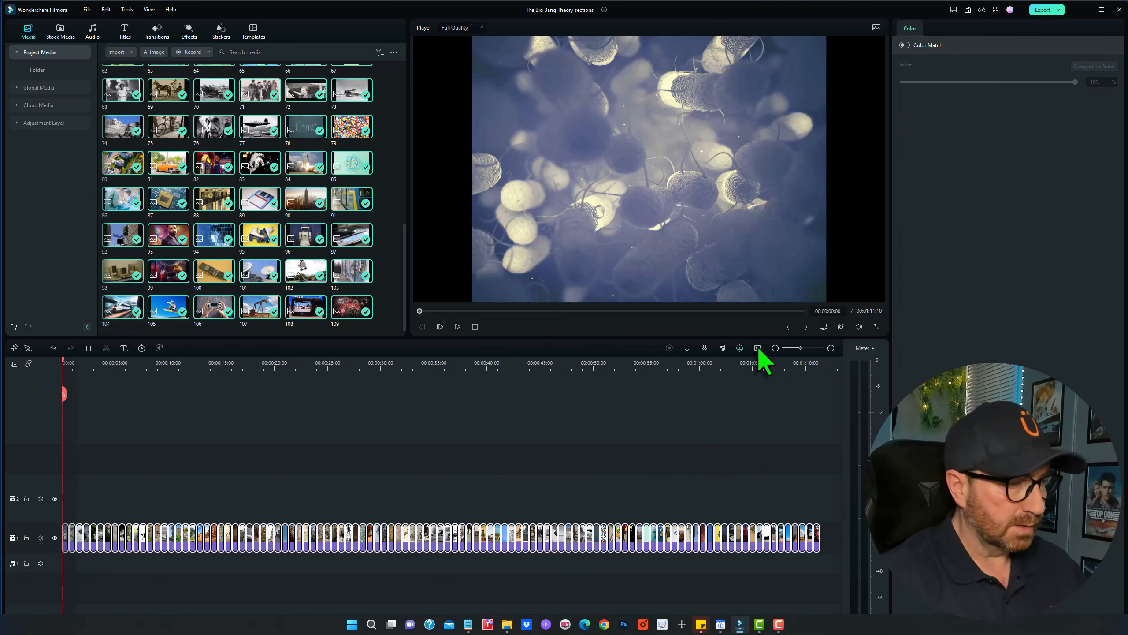
pyautogui.click(158, 591)
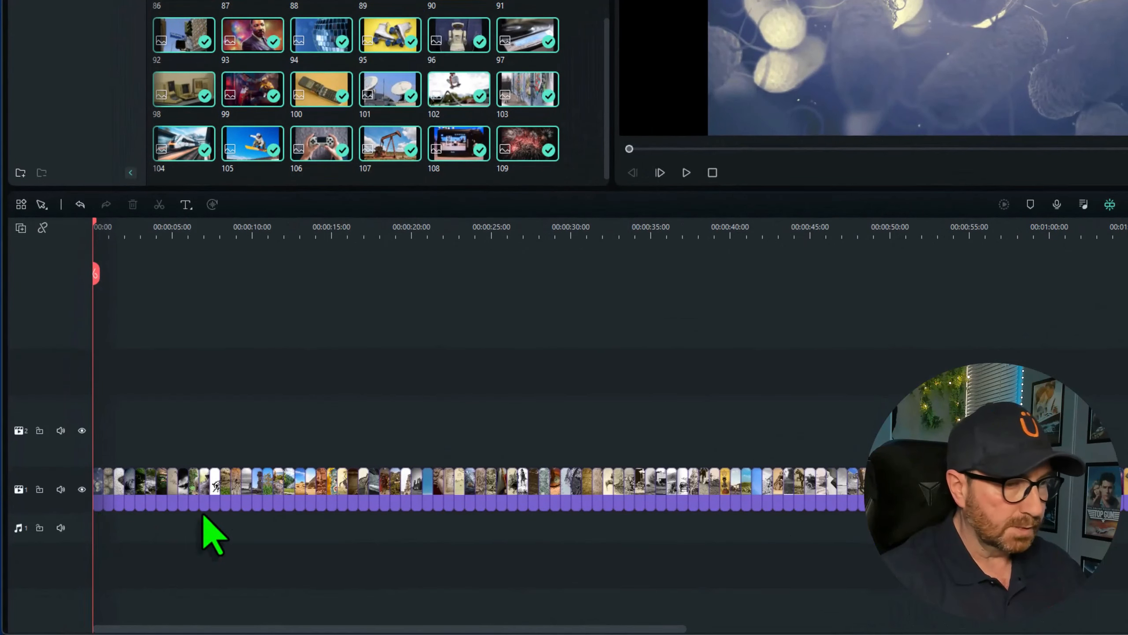
pyautogui.moveTo(1126, 522); pyautogui.dragTo(158, 484)
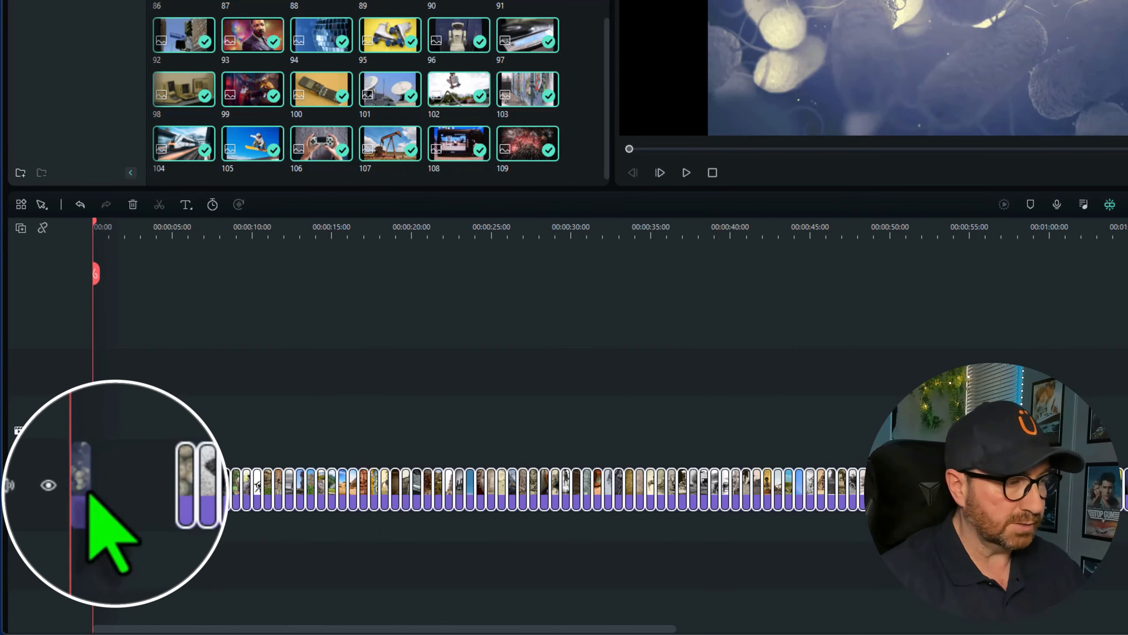
pyautogui.click(102, 490)
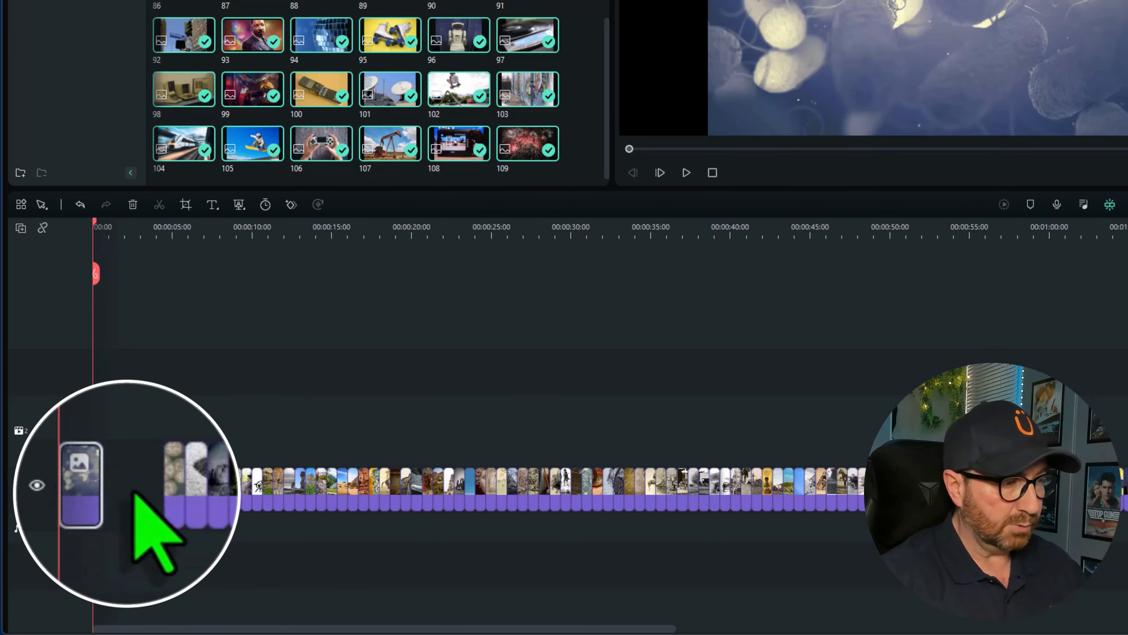
pyautogui.click(130, 491)
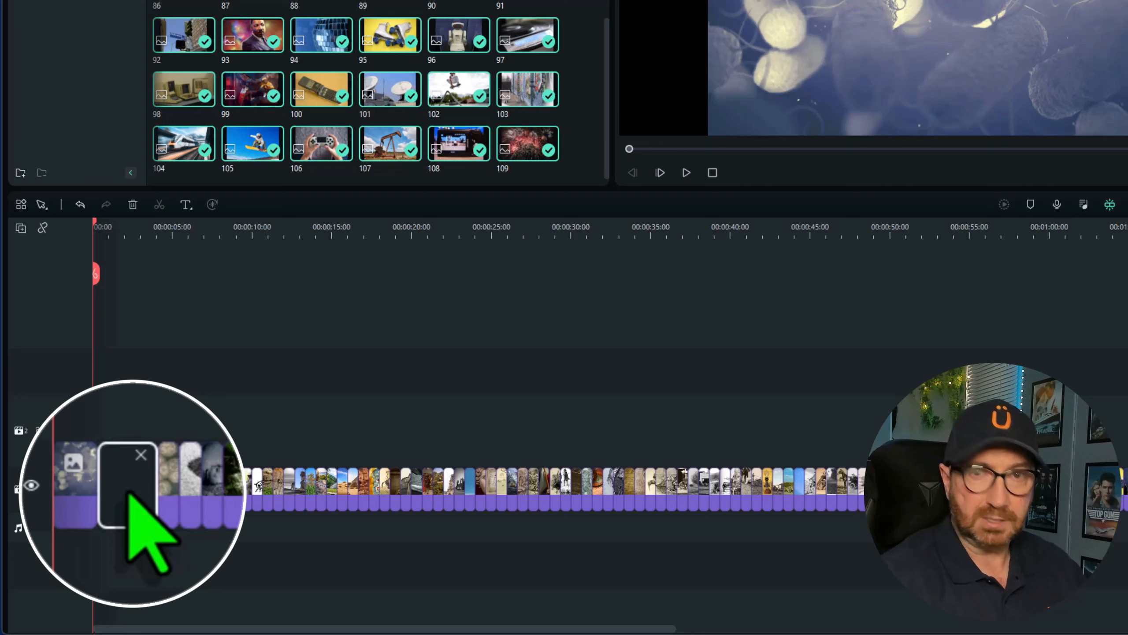
pyautogui.press('Delete')
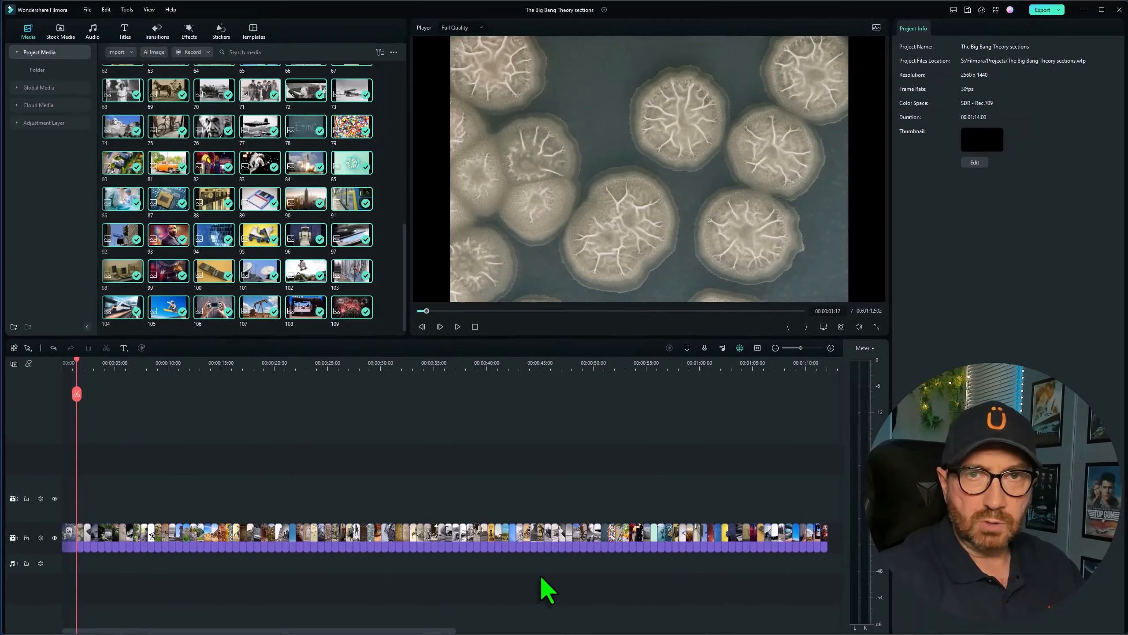
# Locate the E=mc² chalkboard photo on the timeline and place a marker at its start, 00:00:51:02
pyautogui.click(475, 363)
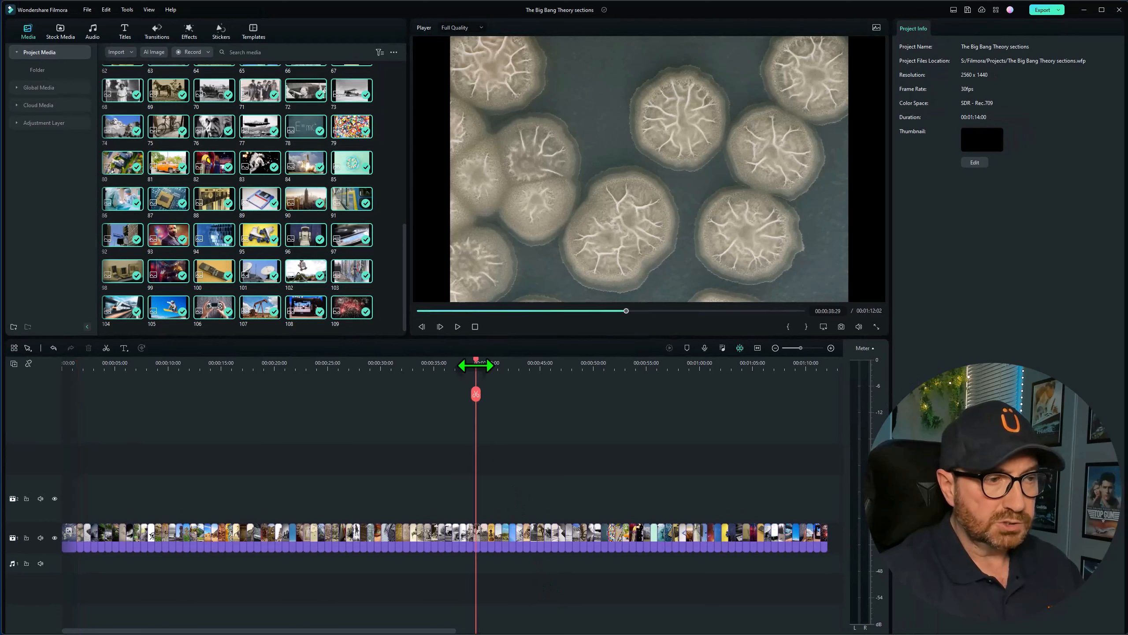
pyautogui.moveTo(477, 361); pyautogui.dragTo(603, 359)
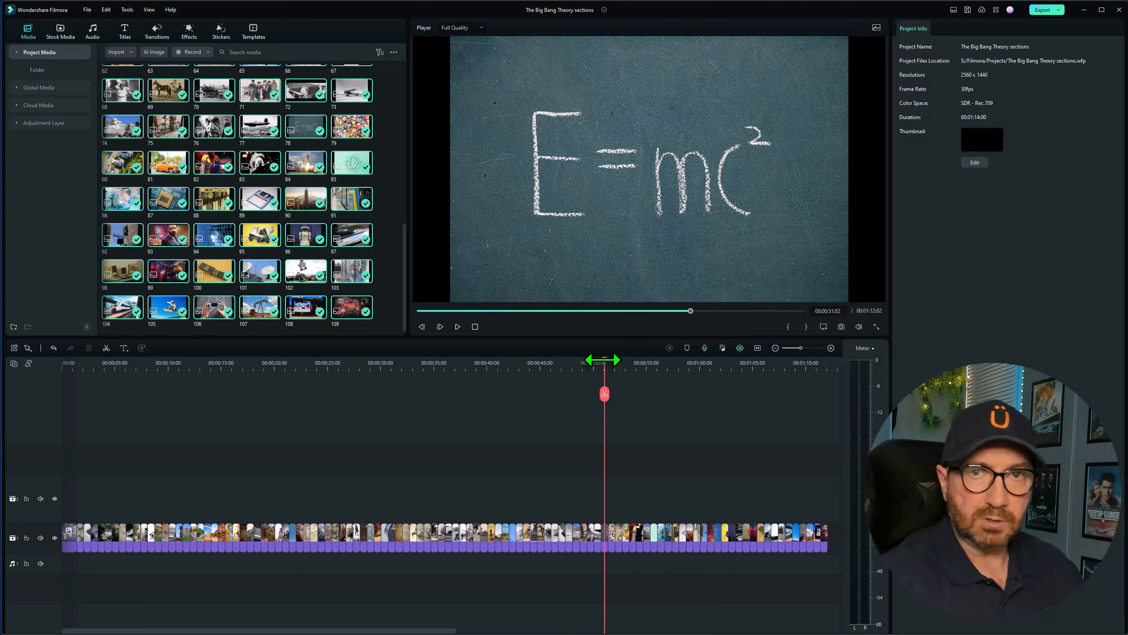
pyautogui.moveTo(605, 362); pyautogui.dragTo(495, 380)
pyautogui.click(553, 383)
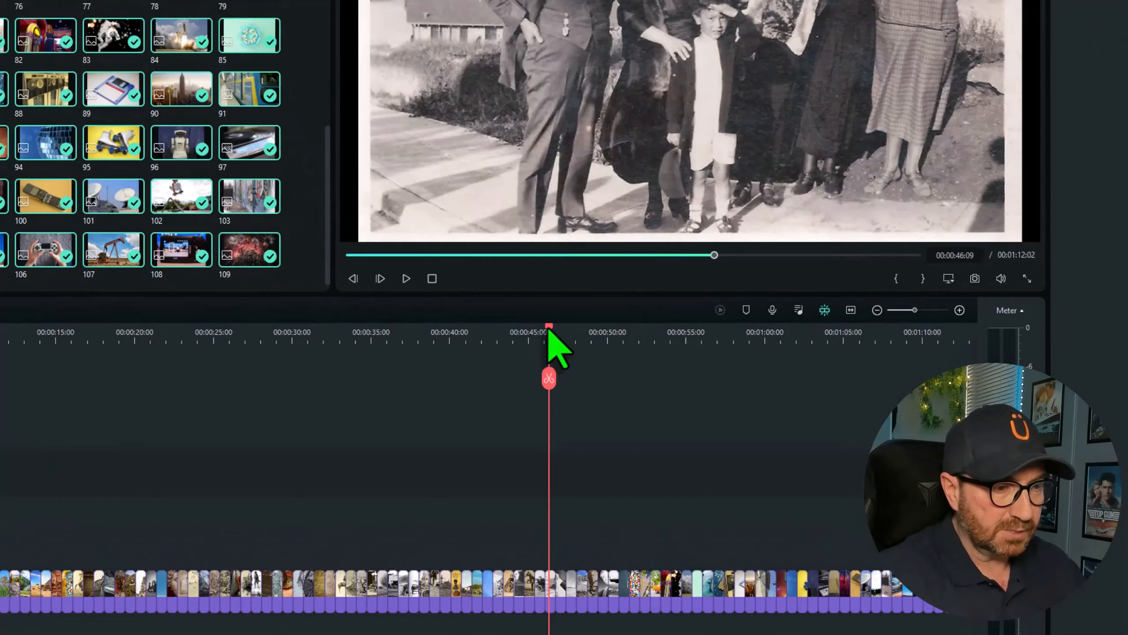
pyautogui.click(553, 362)
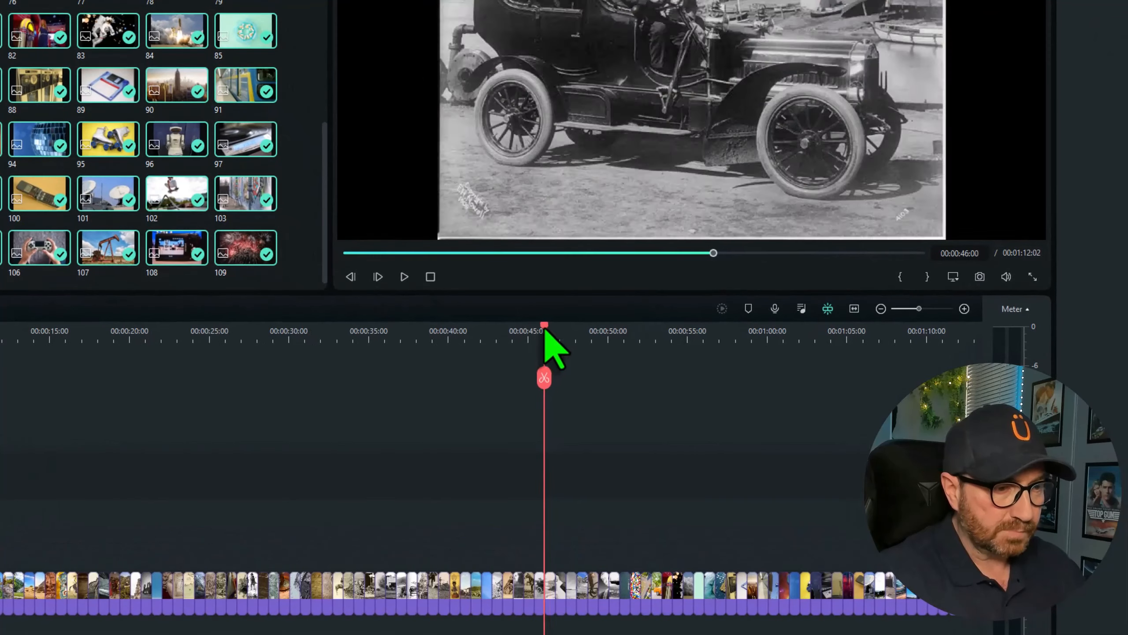
pyautogui.moveTo(546, 334); pyautogui.dragTo(625, 346)
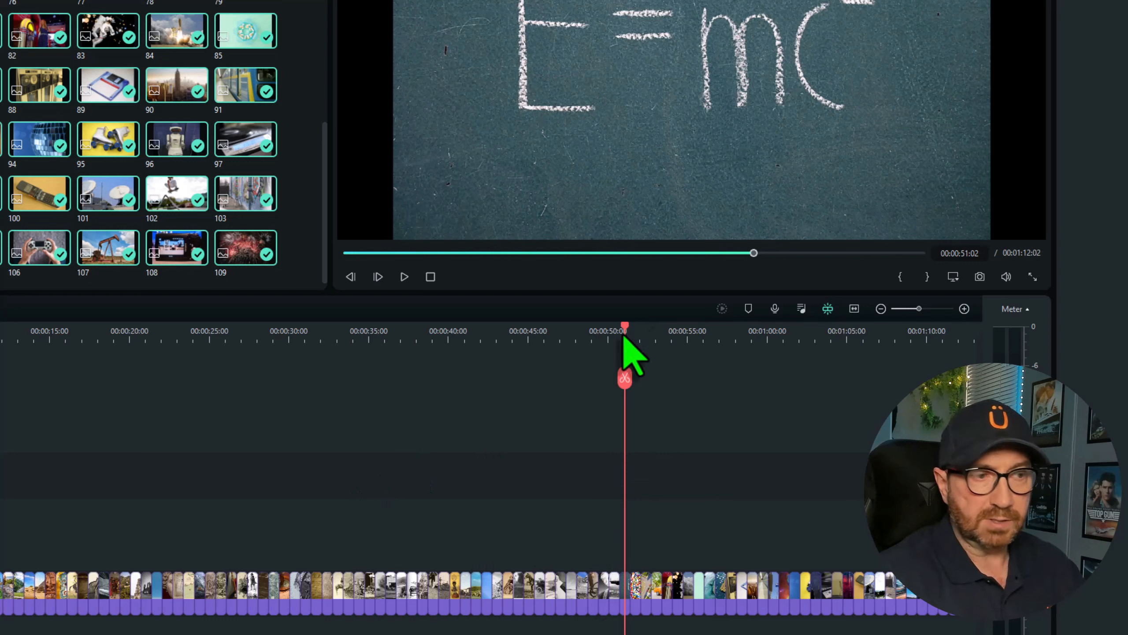
pyautogui.click(748, 309)
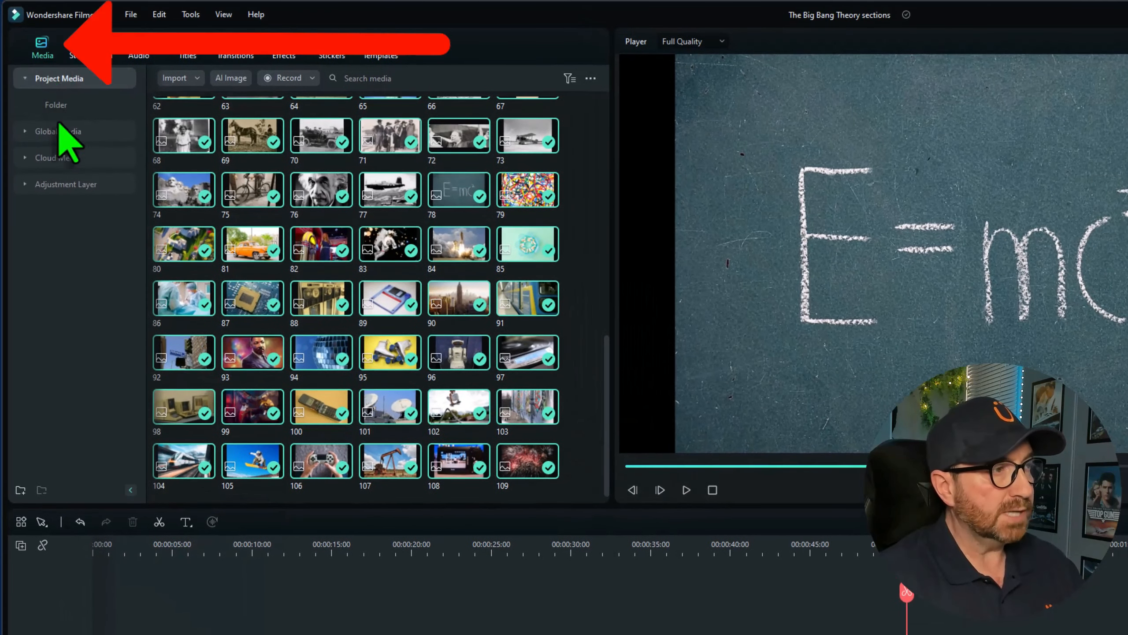
# Add a preset adjustment layer above the photos at the start of the timeline and extend it to the marker at 00:00:51:02
pyautogui.click(54, 175)
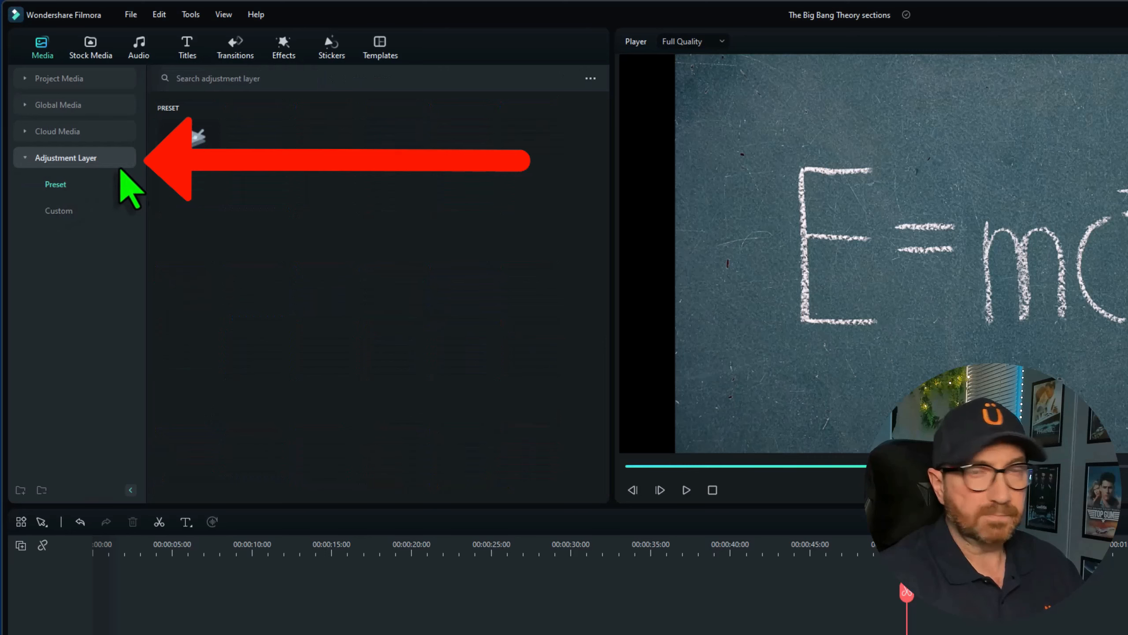
pyautogui.moveTo(191, 144); pyautogui.dragTo(217, 389)
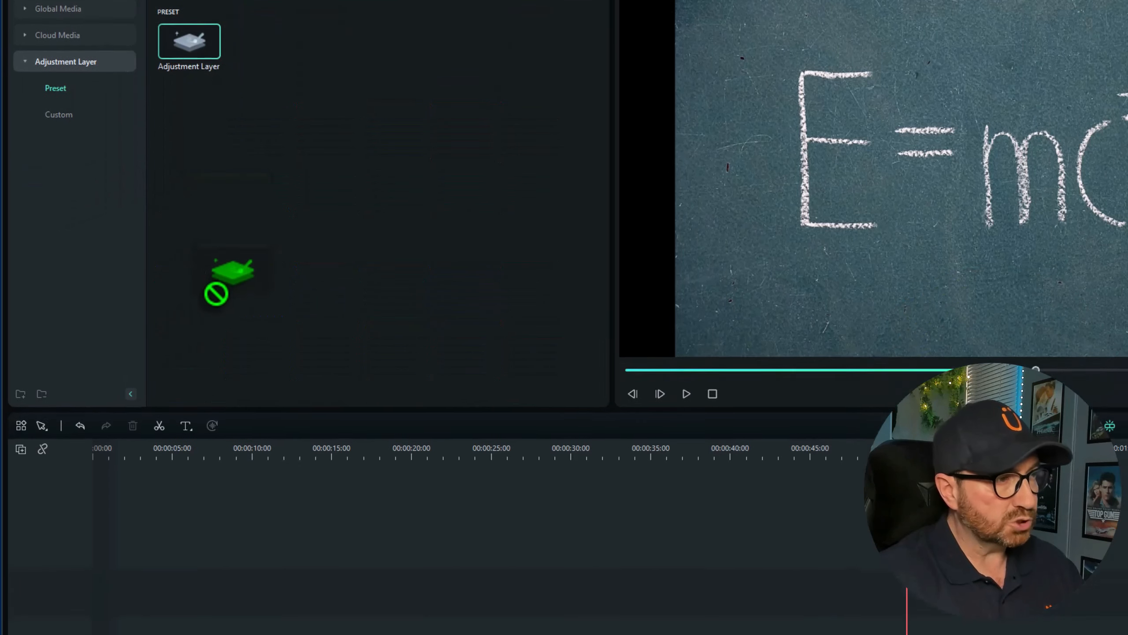
pyautogui.moveTo(216, 294); pyautogui.dragTo(87, 544)
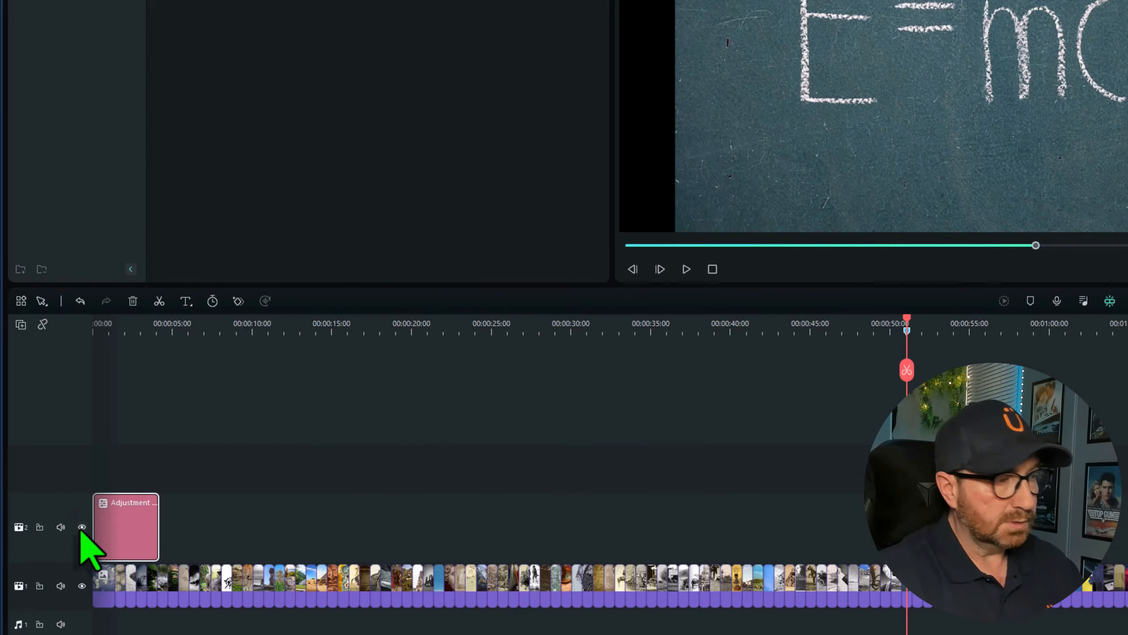
pyautogui.moveTo(65, 491); pyautogui.dragTo(64, 514)
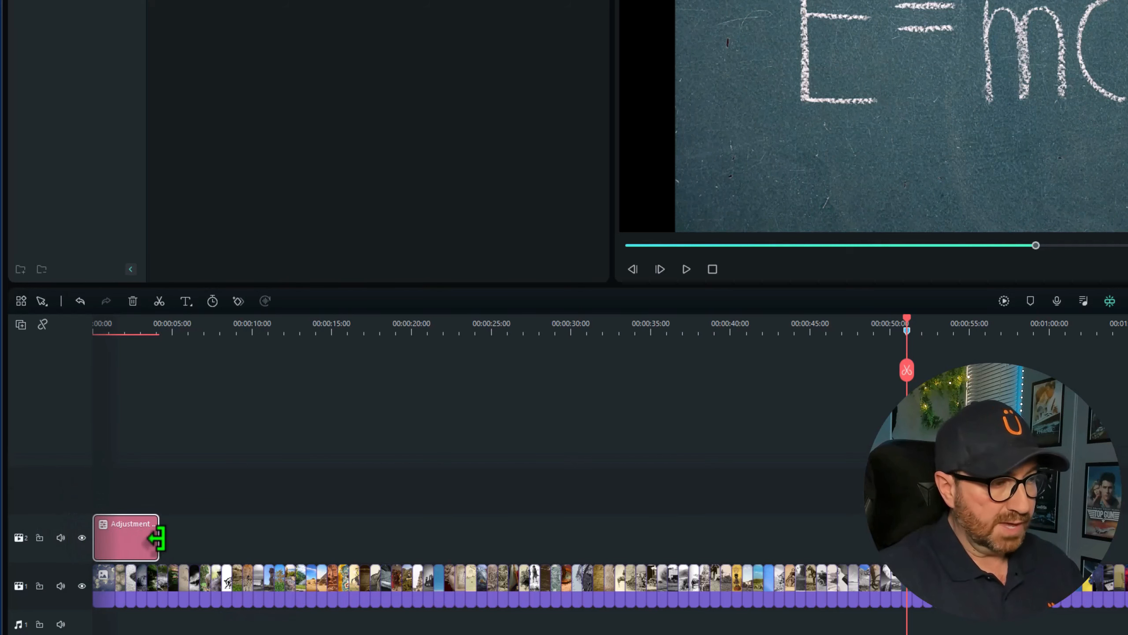
pyautogui.moveTo(157, 538); pyautogui.dragTo(860, 569)
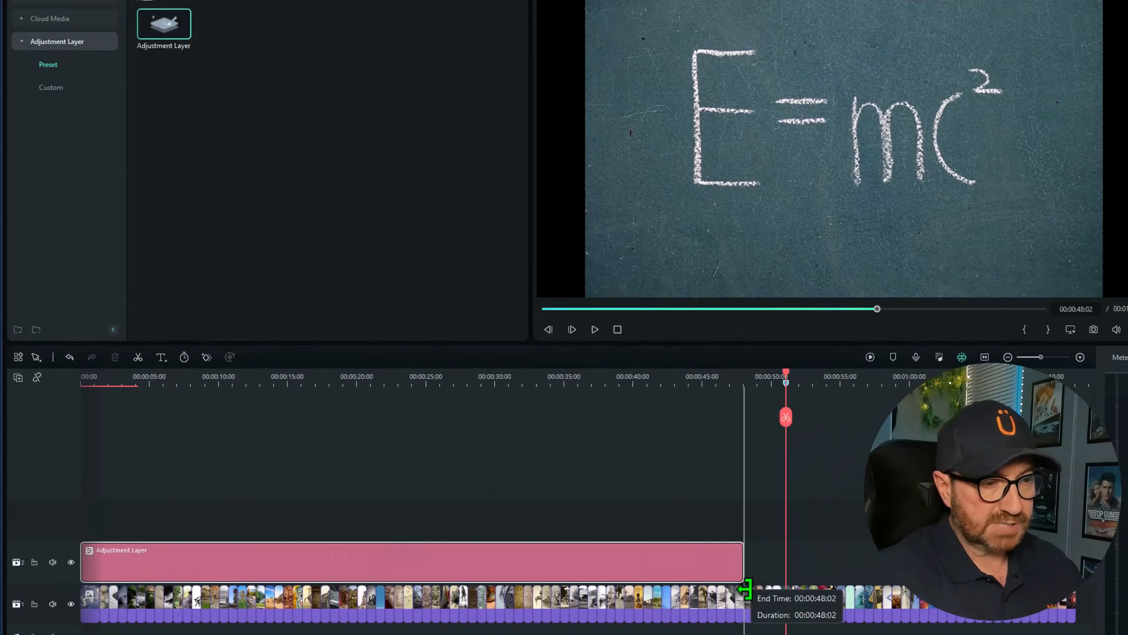
pyautogui.moveTo(745, 589); pyautogui.dragTo(782, 586)
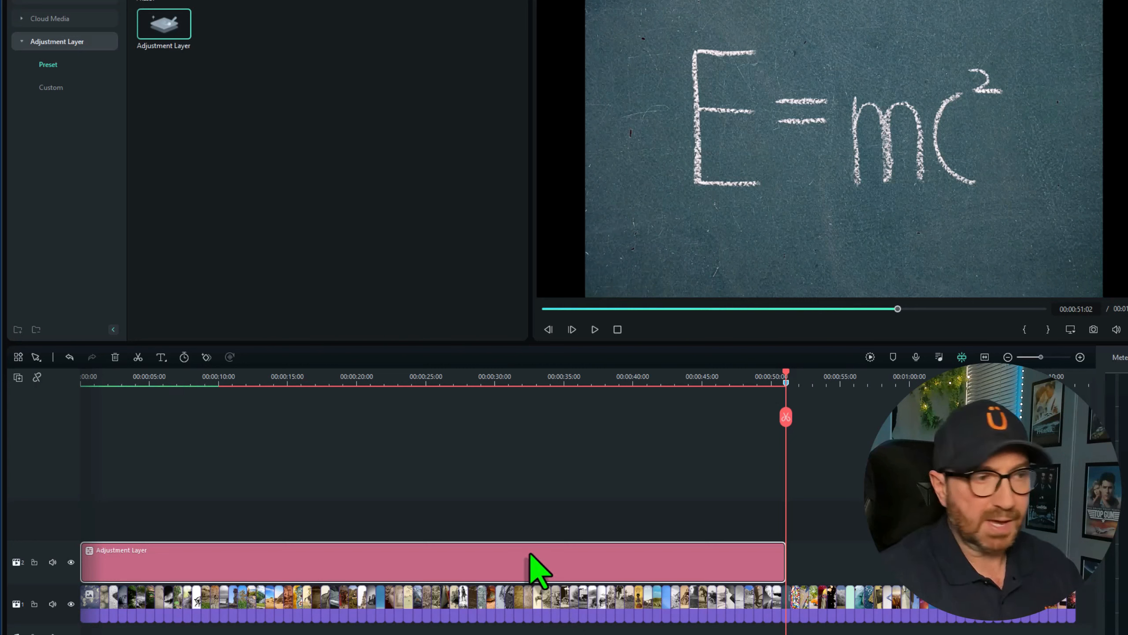
# Search the effects for "black and white", apply the Willow filter to the adjustment layer and check its look on an earlier photo
pyautogui.moveTo(786, 417); pyautogui.dragTo(639, 419)
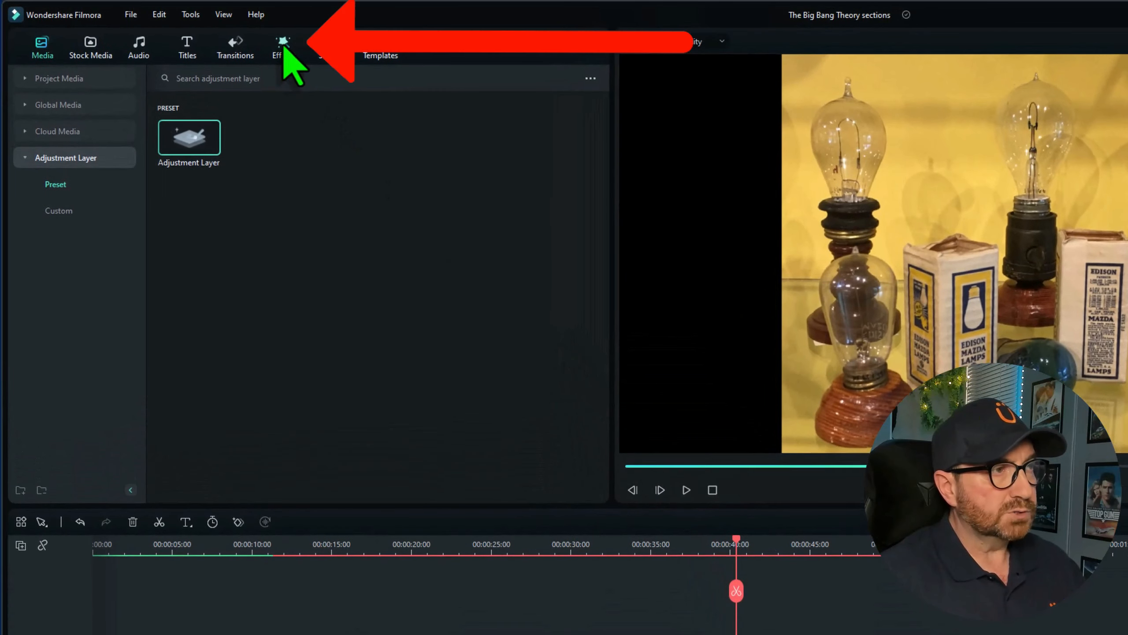
pyautogui.click(283, 48)
pyautogui.click(272, 76)
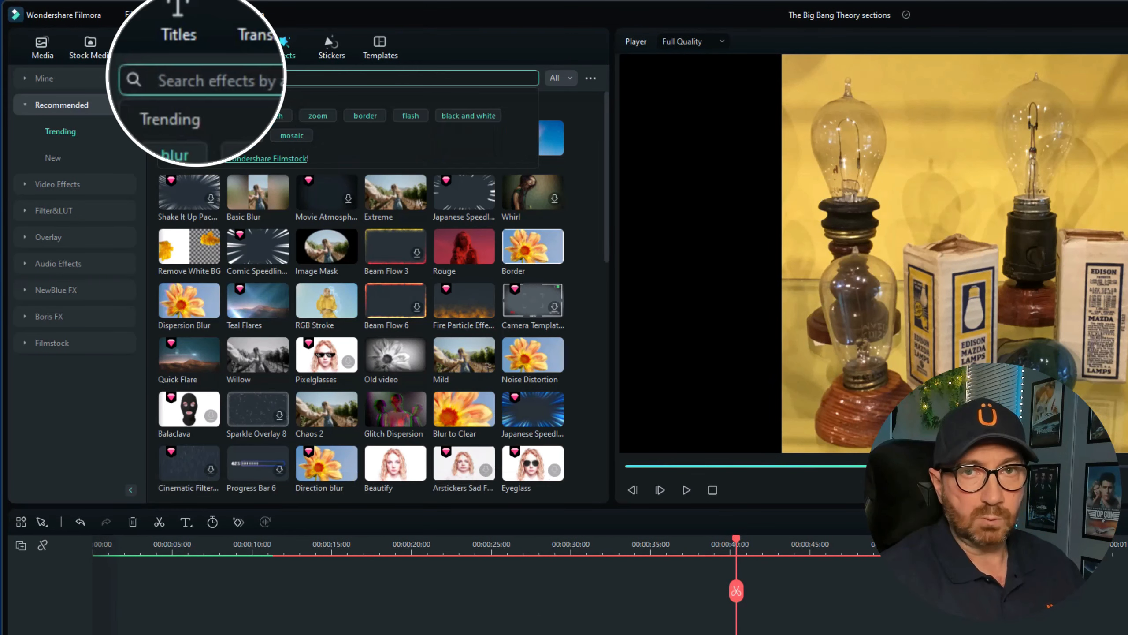
pyautogui.write('black')
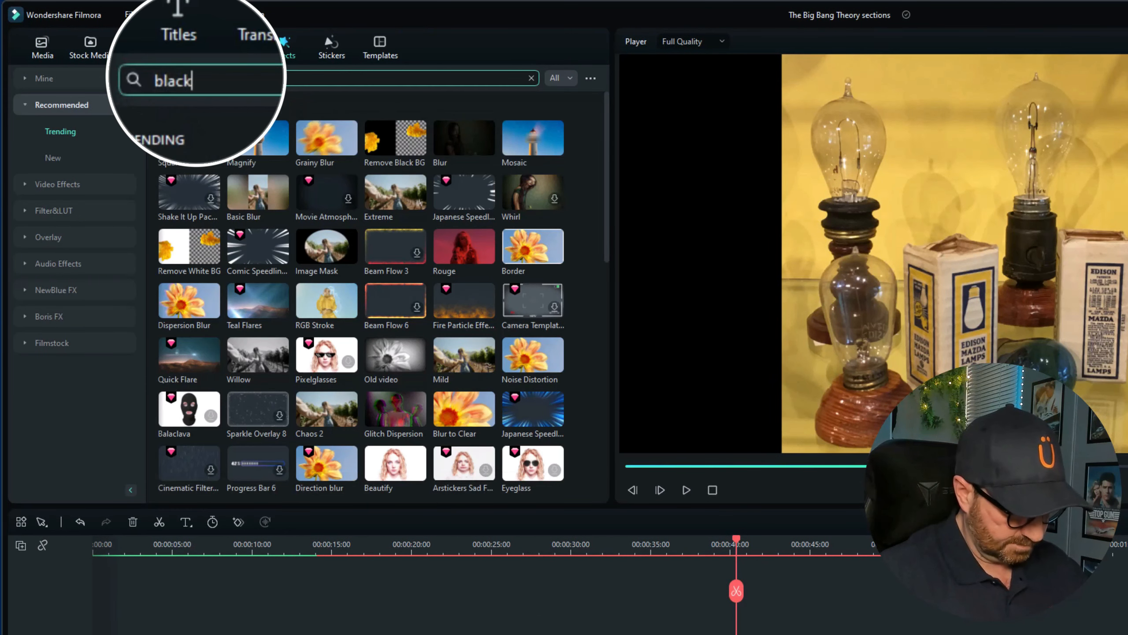
pyautogui.write(' and white')
pyautogui.press('Return')
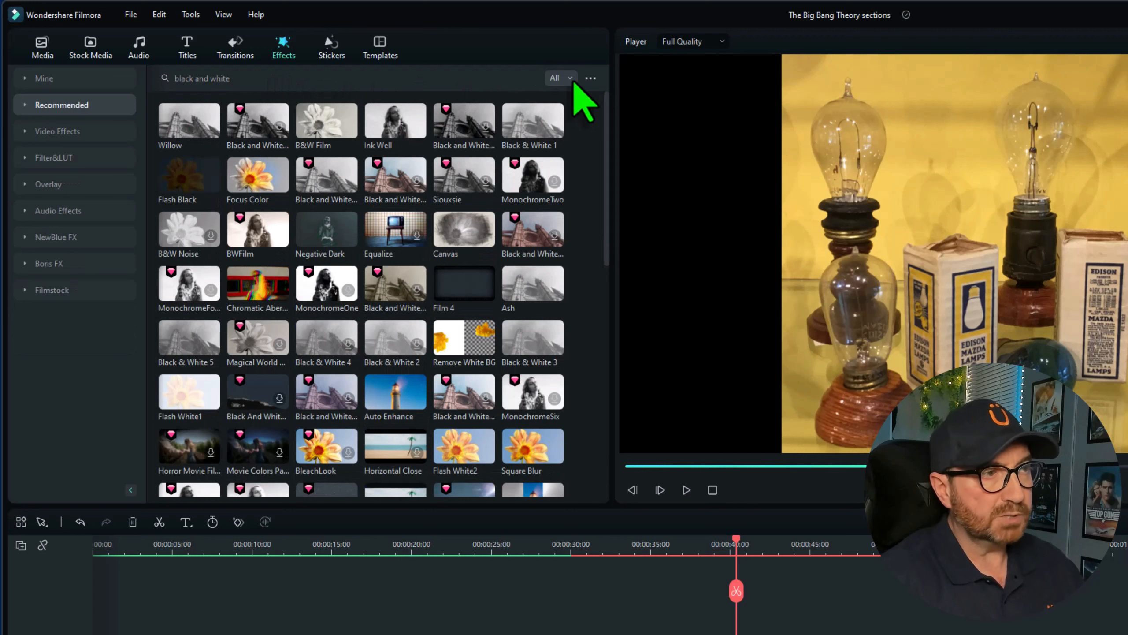
pyautogui.click(571, 80)
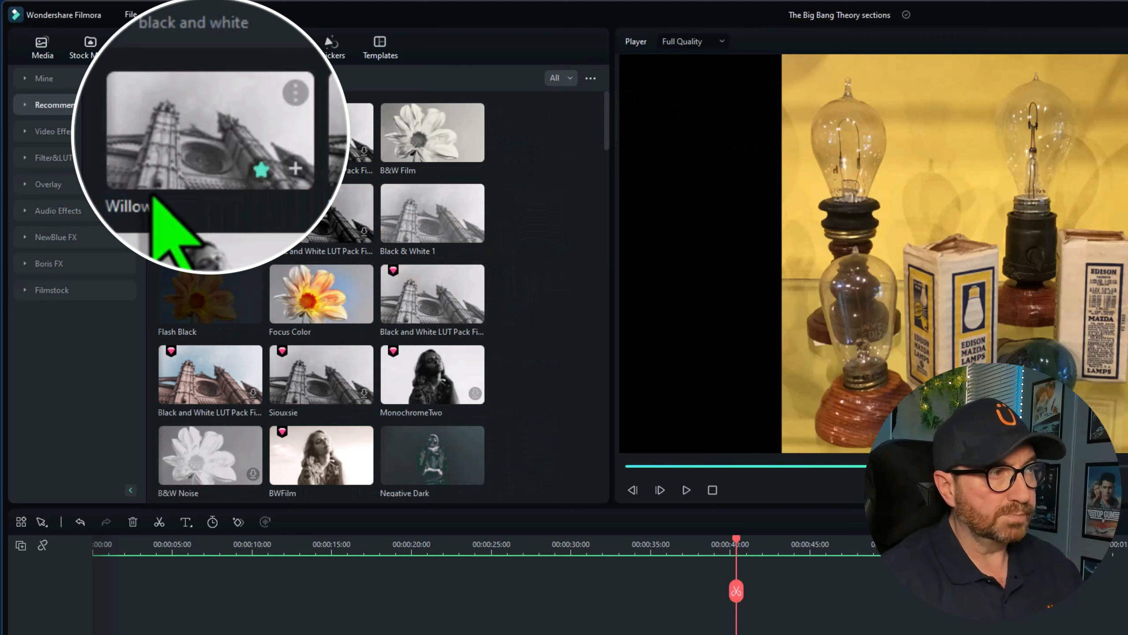
pyautogui.moveTo(209, 158); pyautogui.dragTo(173, 561)
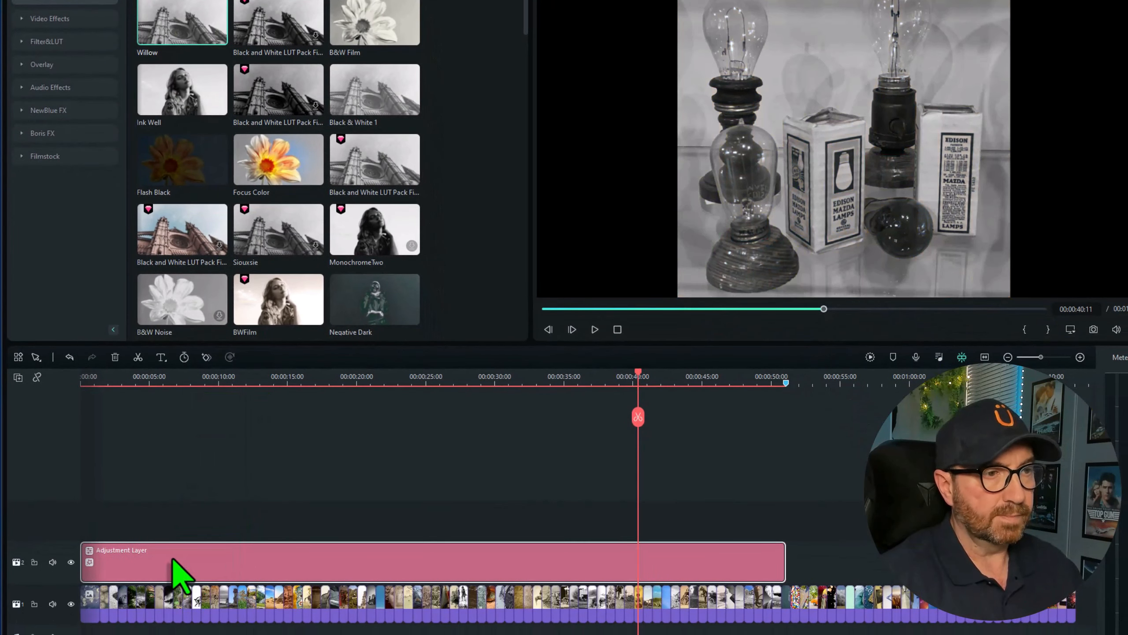
pyautogui.moveTo(641, 376); pyautogui.dragTo(542, 390)
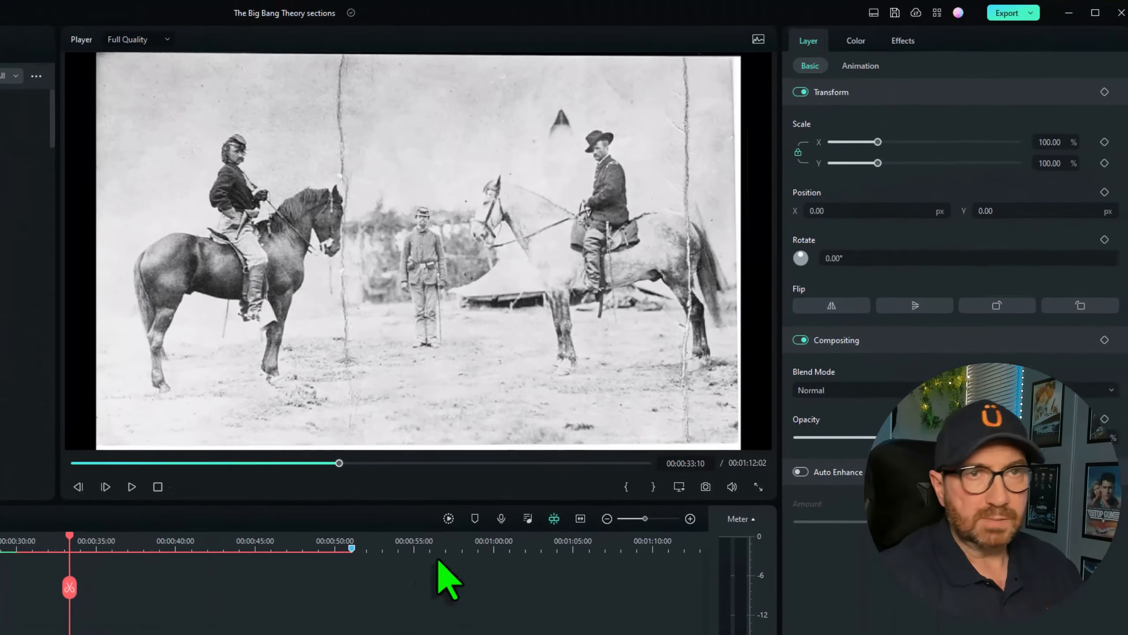
# Export the timeline as a local MP4 video named "The Big Bang Theory sections", matching the project settings
pyautogui.click(1025, 18)
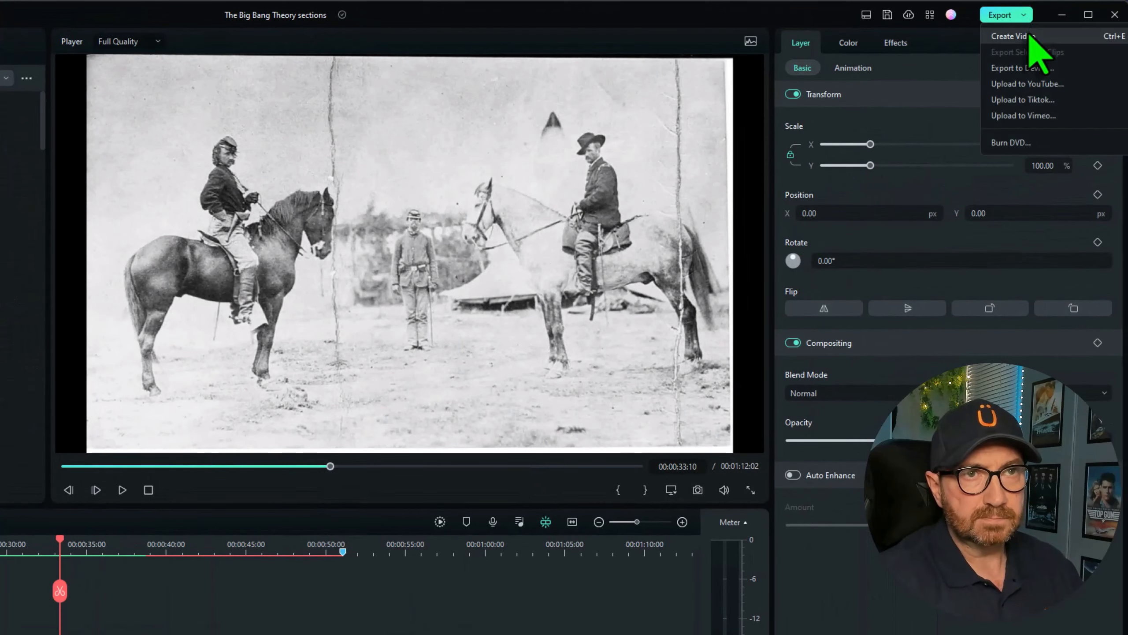
pyautogui.click(1030, 36)
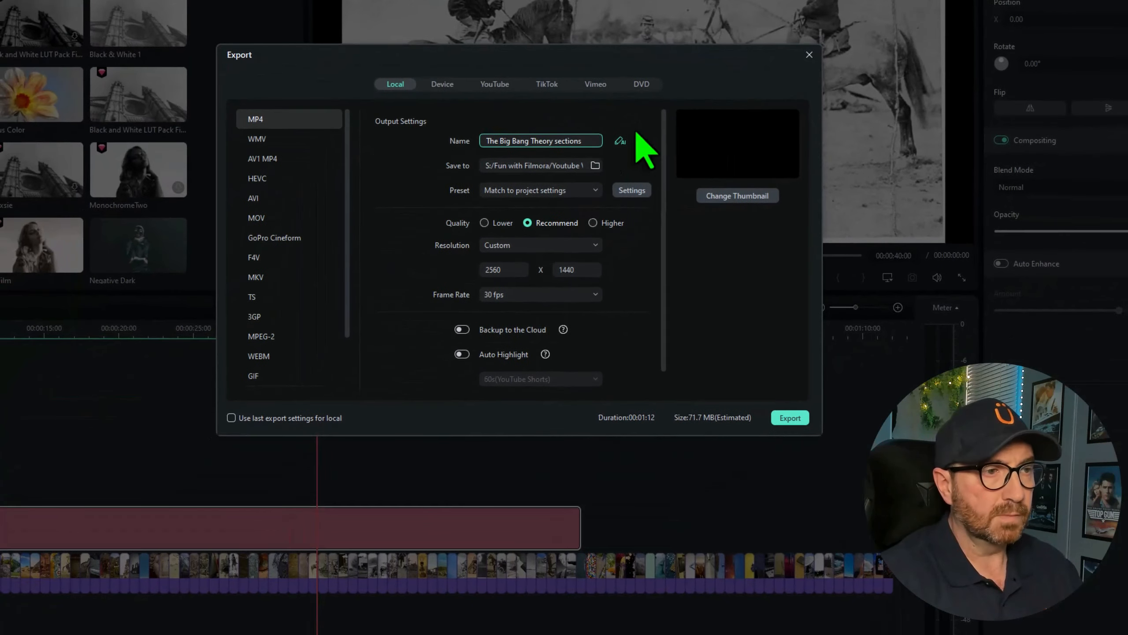
pyautogui.click(591, 165)
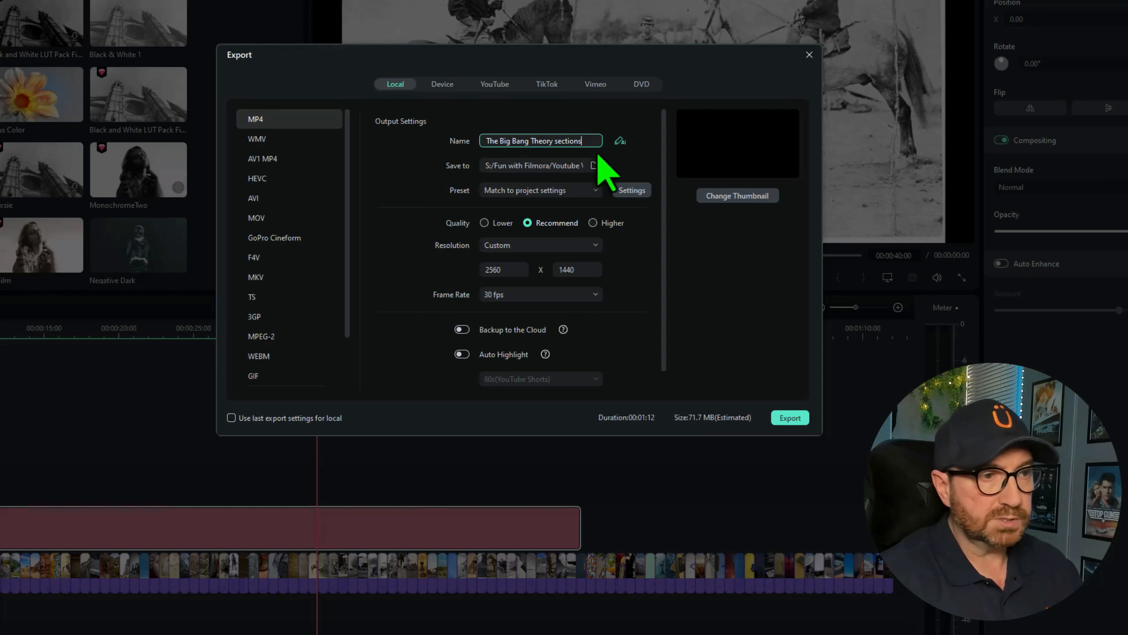
pyautogui.click(798, 420)
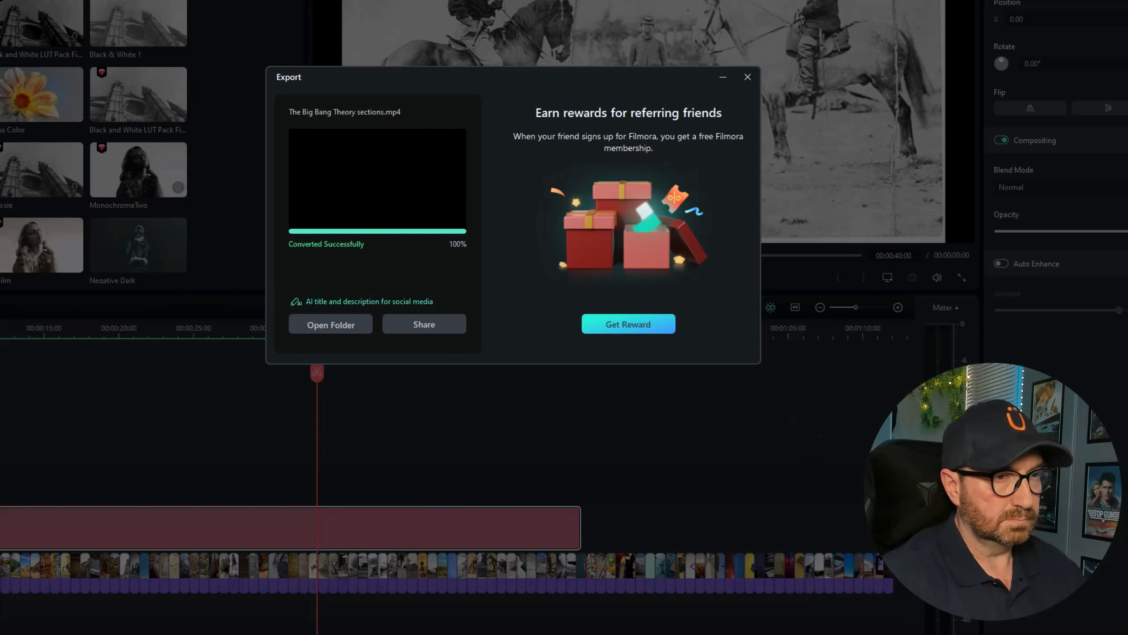
pyautogui.press('Escape')
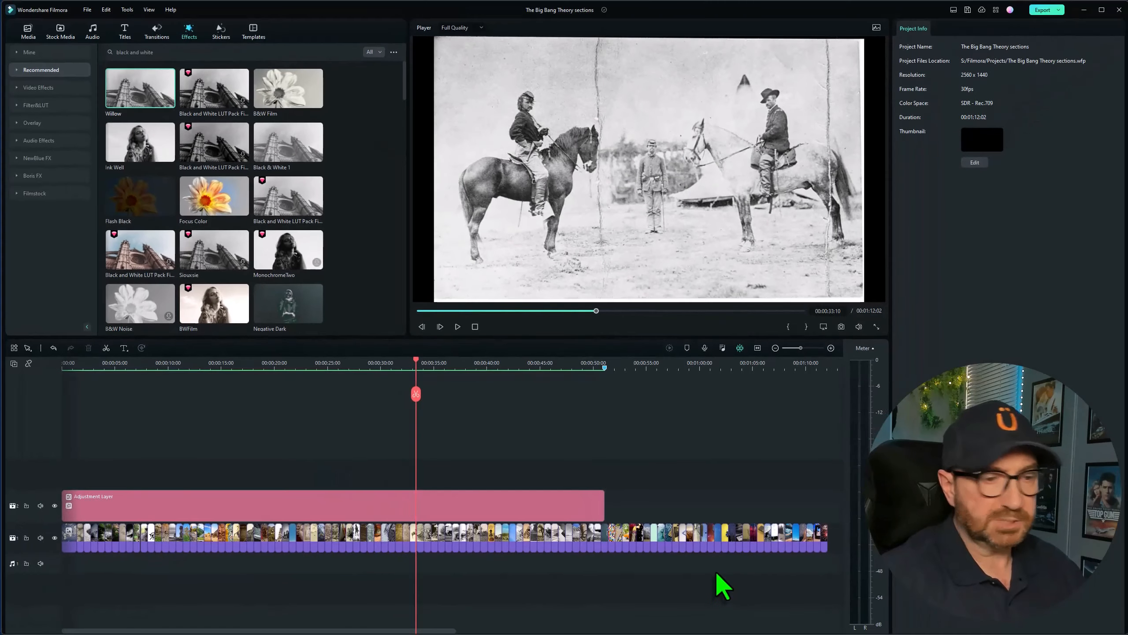
# Clear all photos and the adjustment layer from the timeline and bring up the project media list
pyautogui.moveTo(835, 569); pyautogui.dragTo(6, 460)
pyautogui.press('Delete')
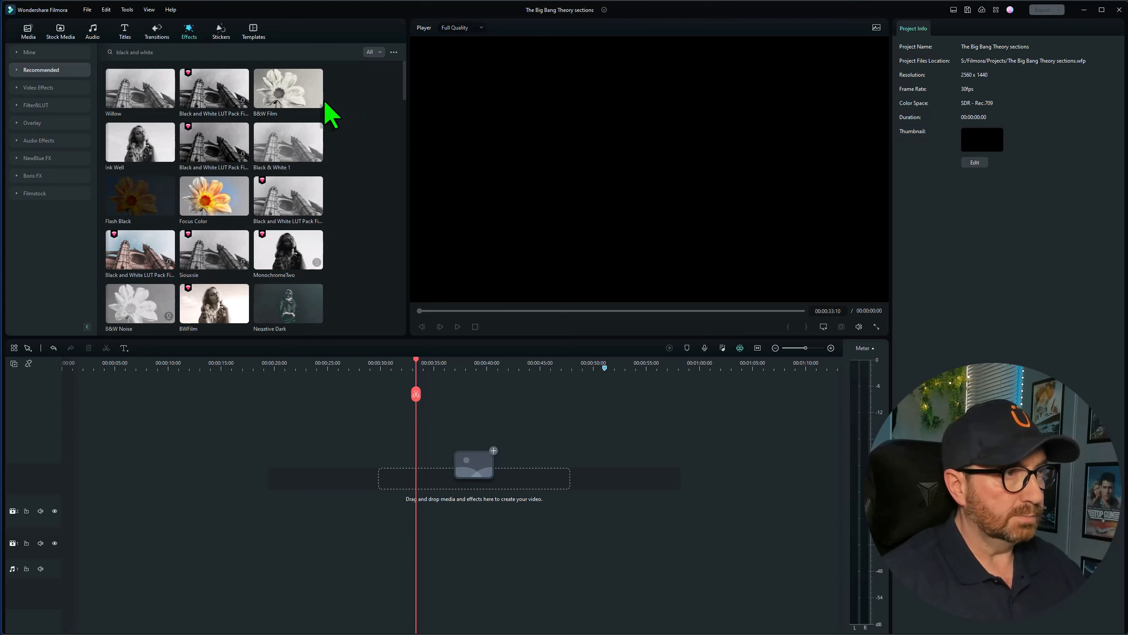
pyautogui.click(34, 32)
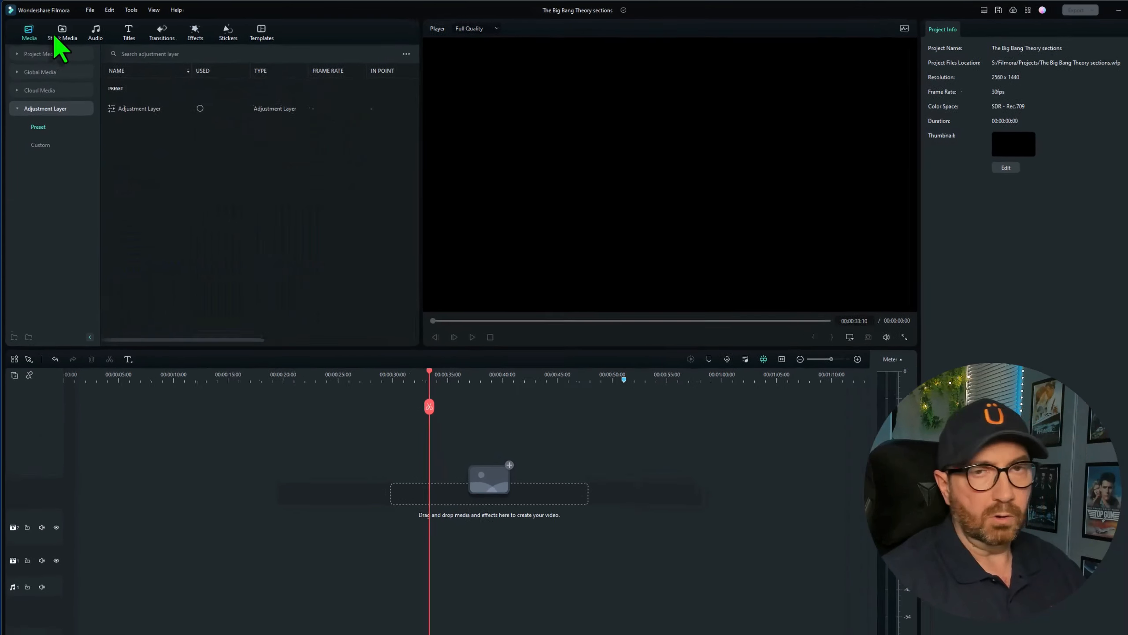
pyautogui.click(88, 48)
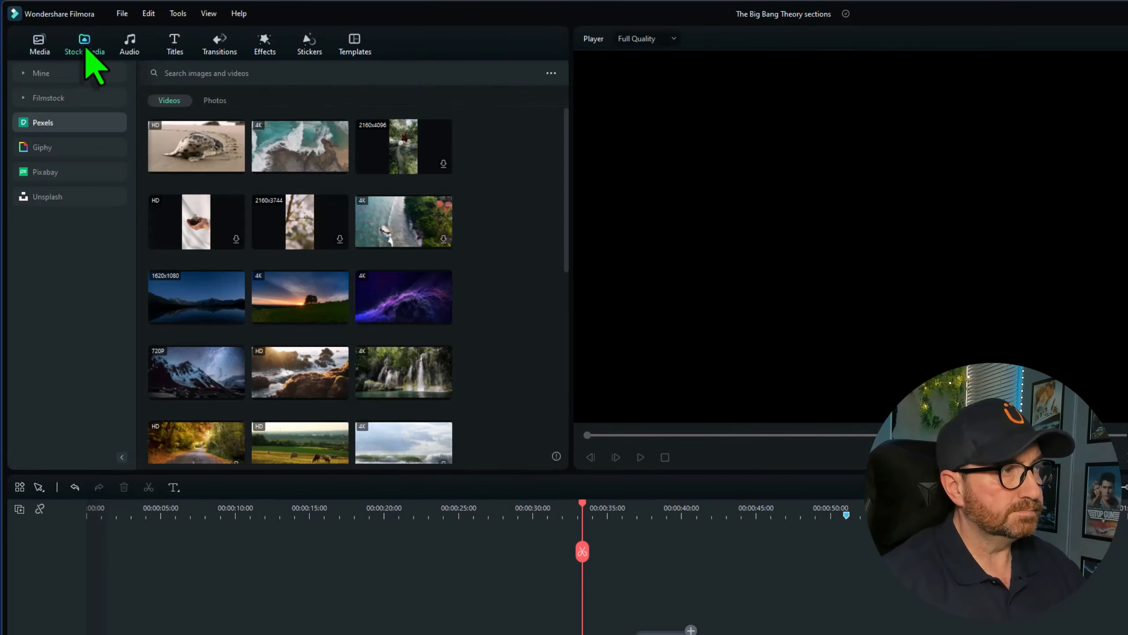
pyautogui.click(41, 45)
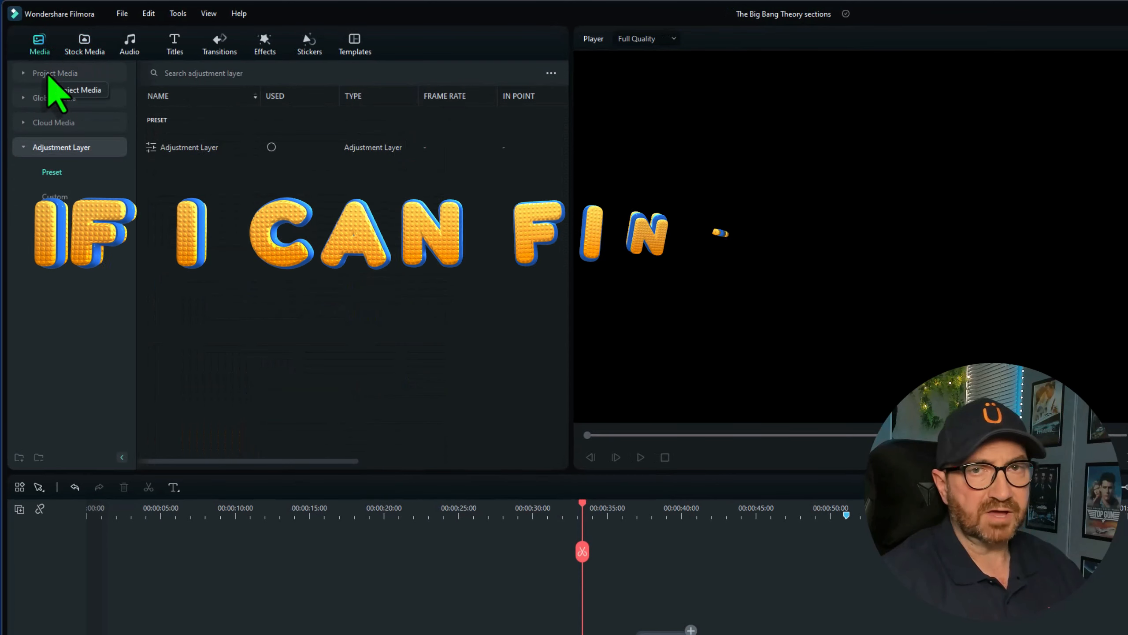
pyautogui.click(48, 74)
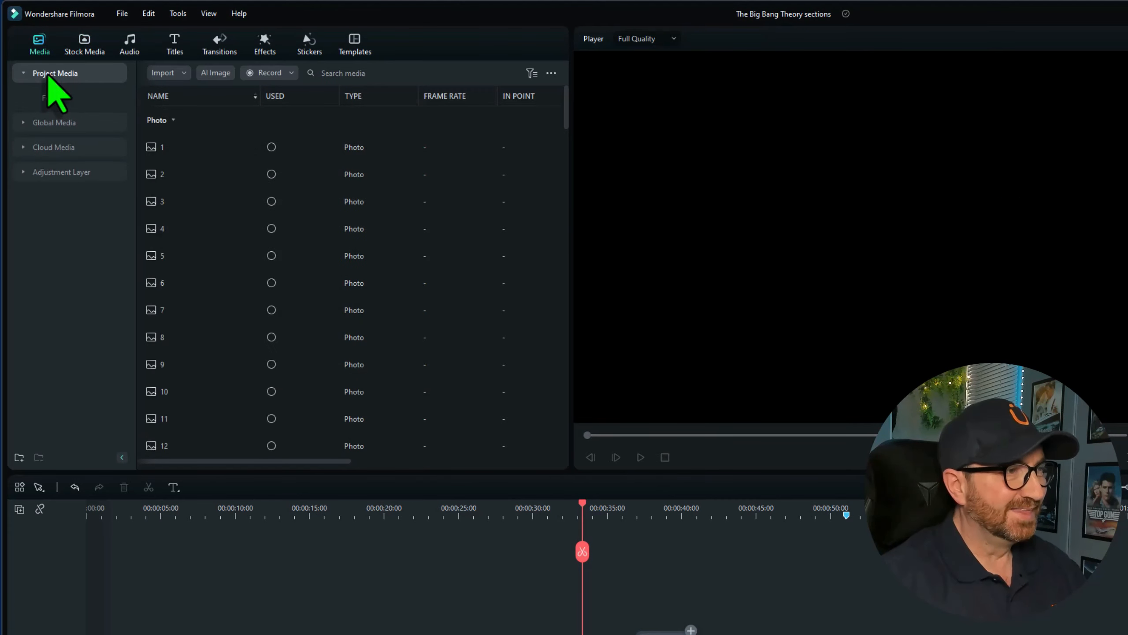
# Switch the project media from list view to small thumbnails, trying the large thumbnails on the way
pyautogui.click(551, 73)
pyautogui.moveTo(595, 88)
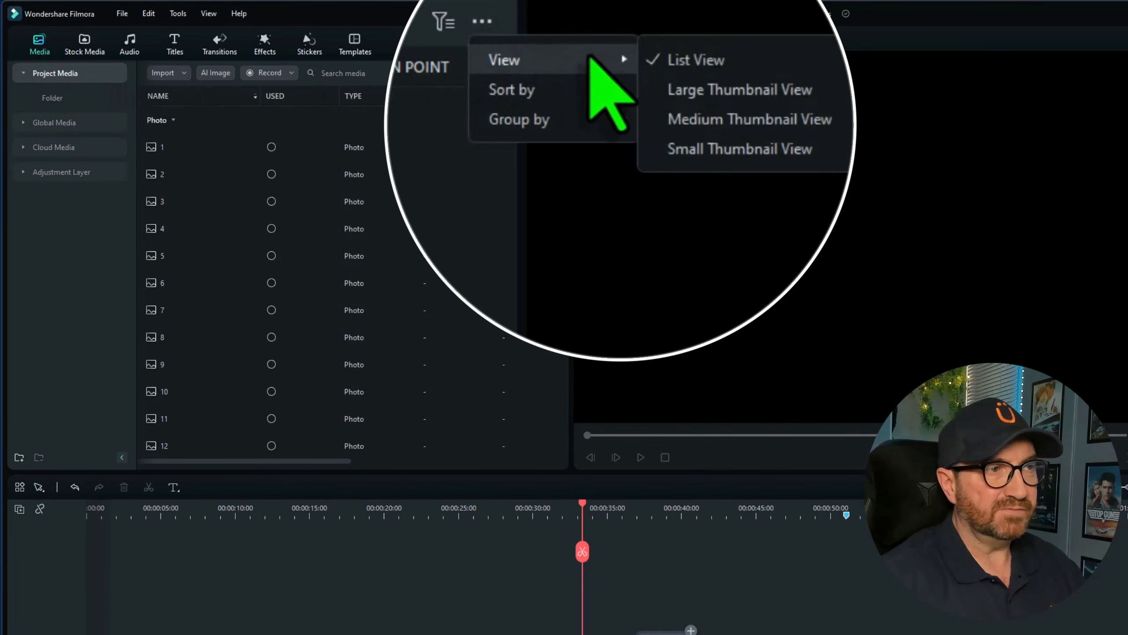
pyautogui.click(650, 101)
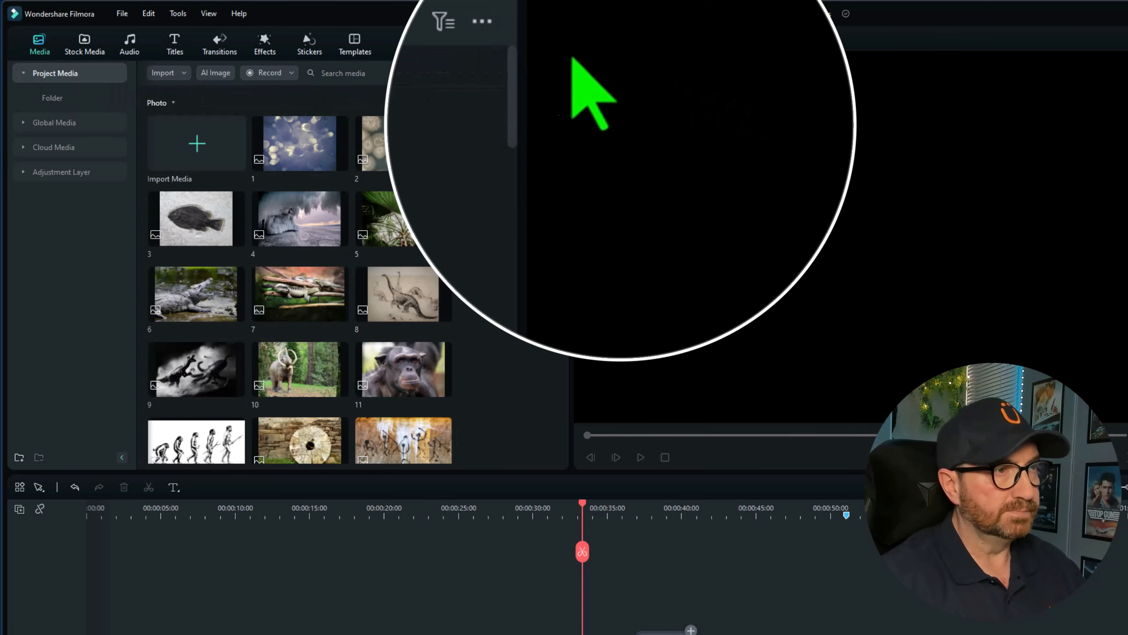
pyautogui.click(551, 72)
pyautogui.moveTo(578, 94)
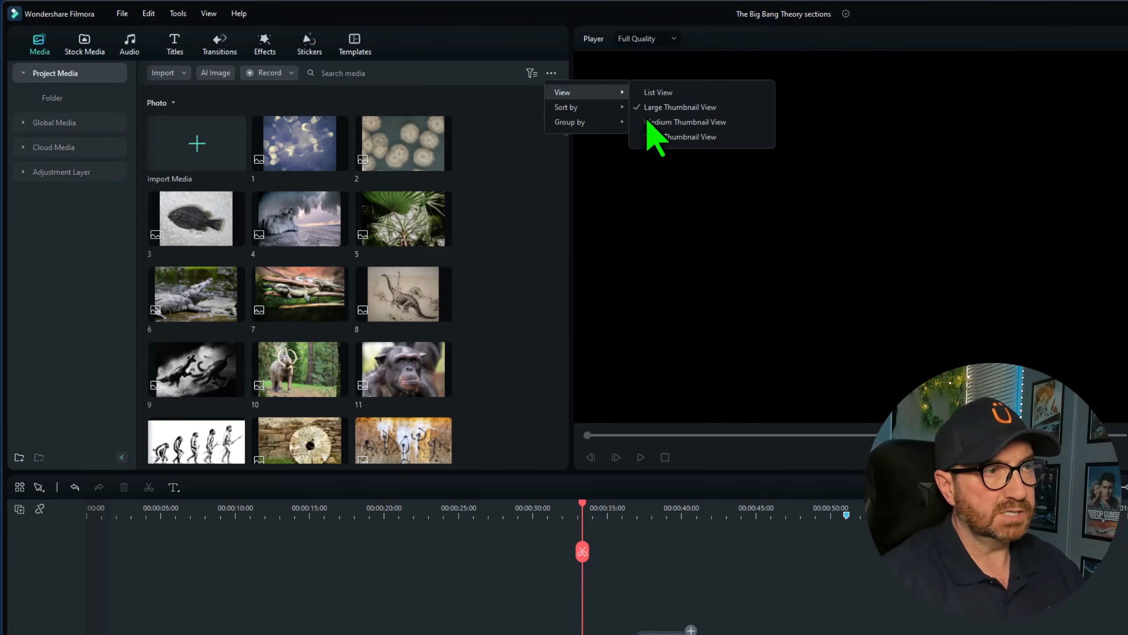
pyautogui.click(684, 138)
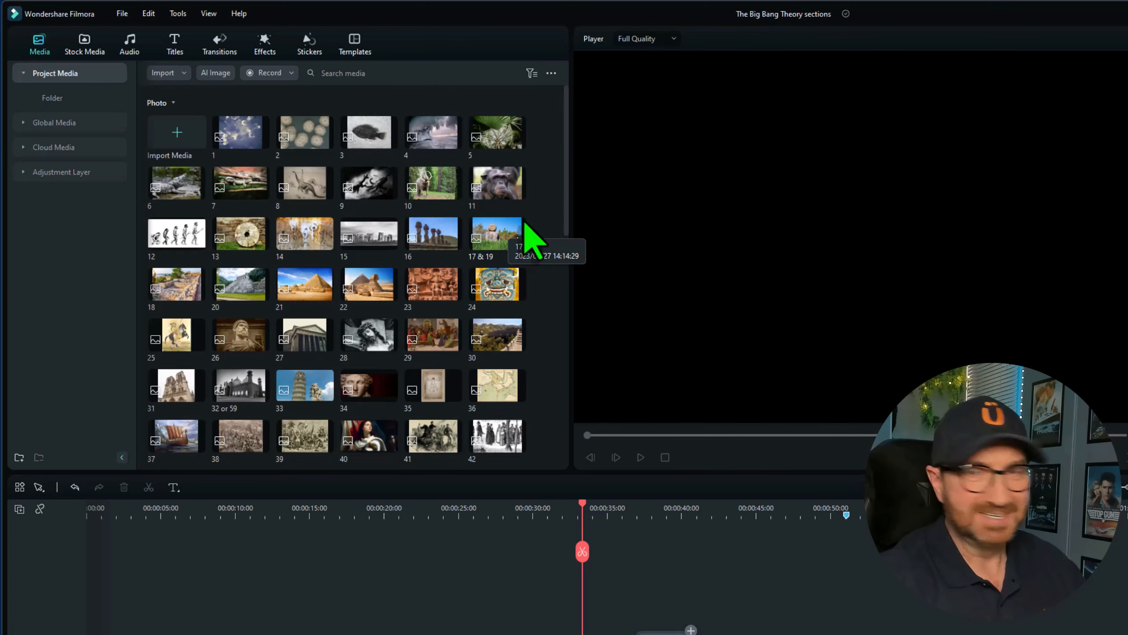
# Select all the photos in the project media and delete them from the project
pyautogui.moveTo(186, 104); pyautogui.dragTo(537, 520)
pyautogui.scroll(-1, 568, 183)
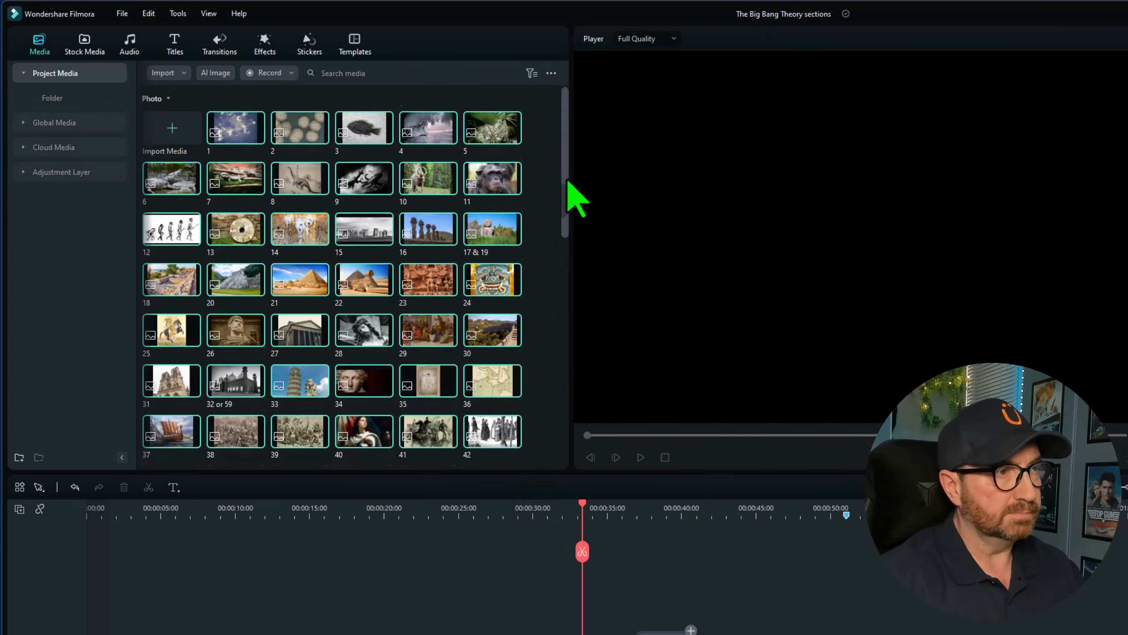
pyautogui.moveTo(568, 183); pyautogui.dragTo(569, 504)
pyautogui.moveTo(547, 467); pyautogui.dragTo(146, 26)
pyautogui.press('Delete')
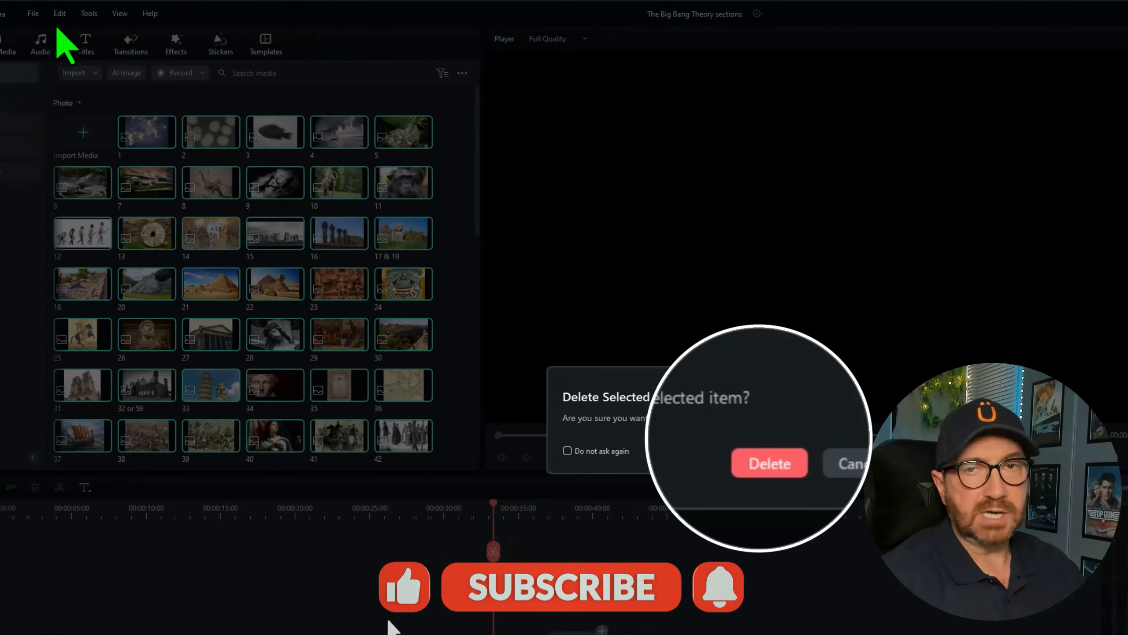
pyautogui.click(755, 456)
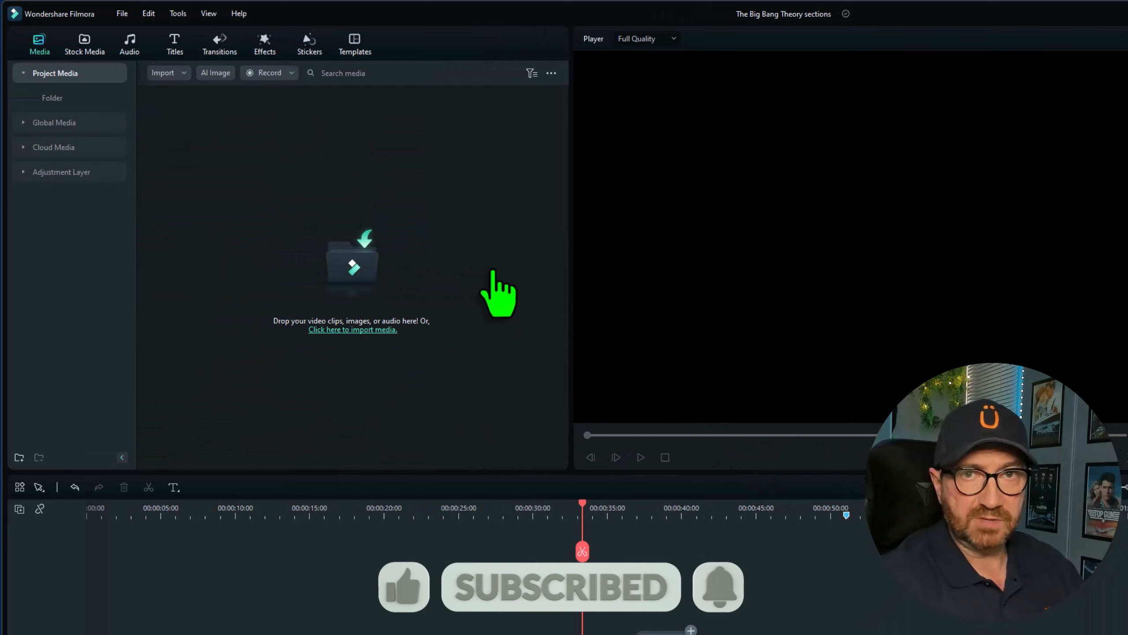
# Import the exported video "The Big Bang Theory sections.mp4" from the Temp folder into the project media
pyautogui.click(349, 269)
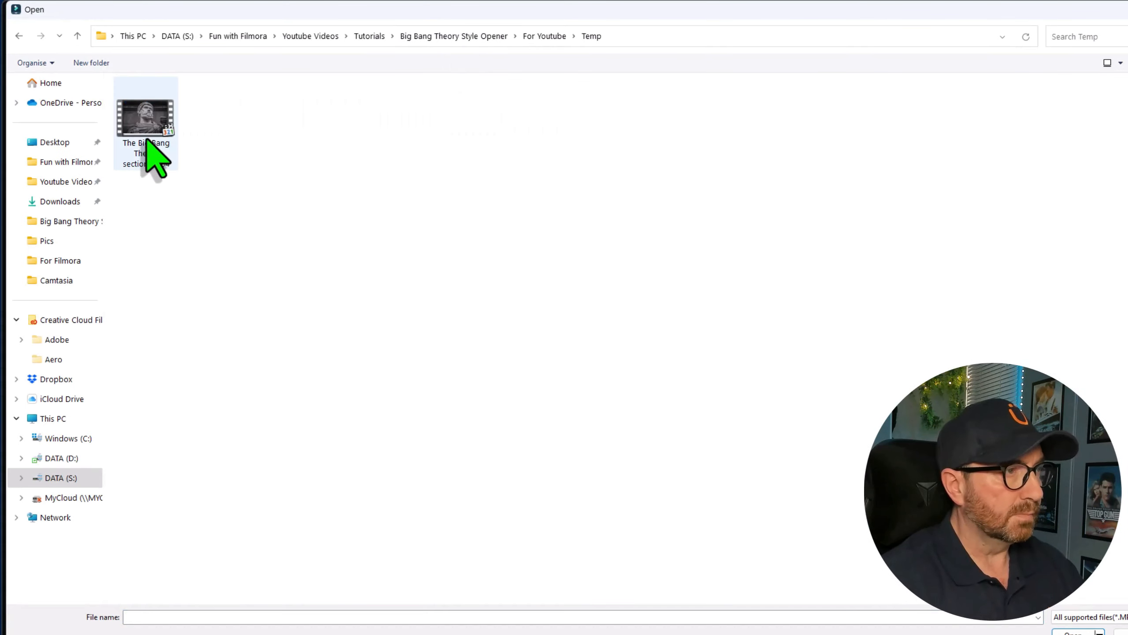
pyautogui.click(147, 154)
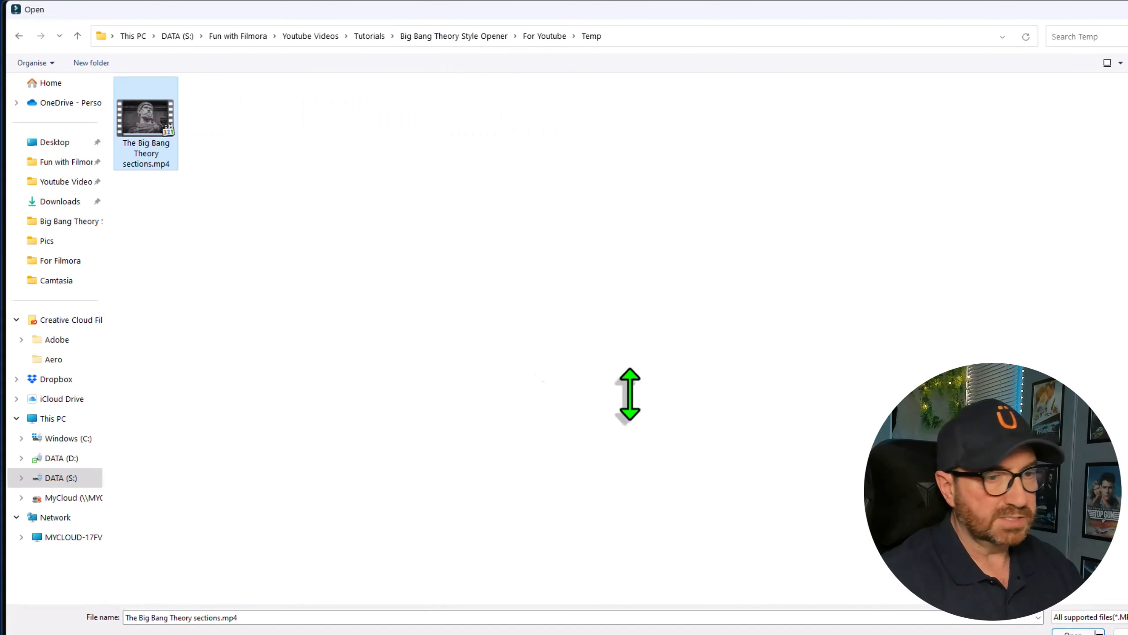
pyautogui.click(1073, 631)
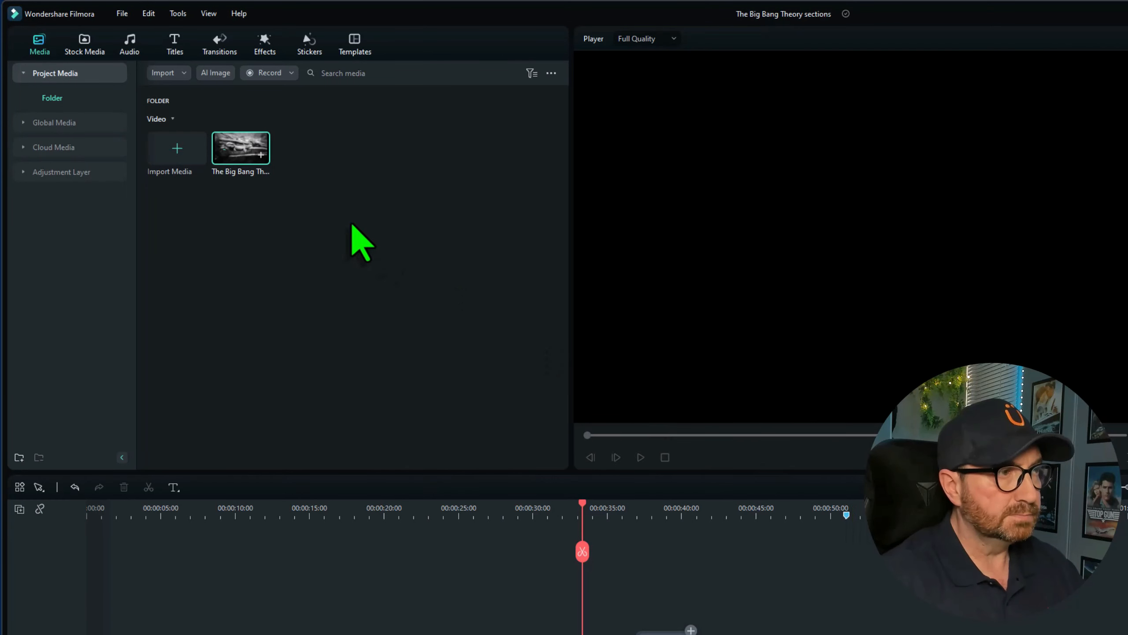
# Place the imported video at the beginning of the first video track and preview its opening seconds from the start
pyautogui.moveTo(232, 164); pyautogui.dragTo(72, 560)
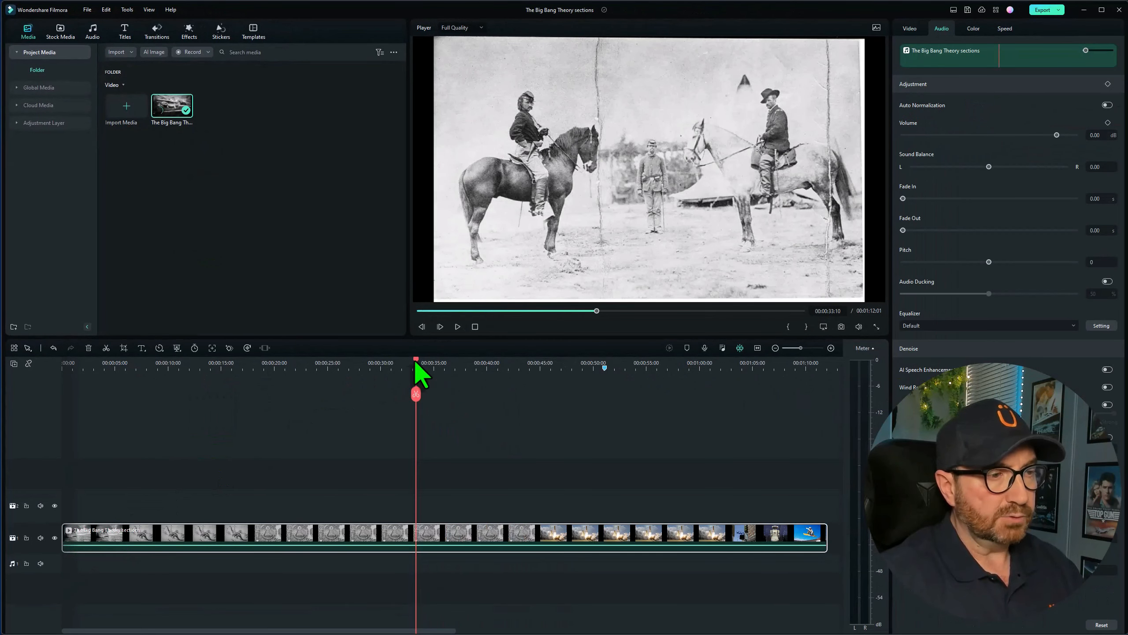
pyautogui.moveTo(416, 364); pyautogui.dragTo(4, 449)
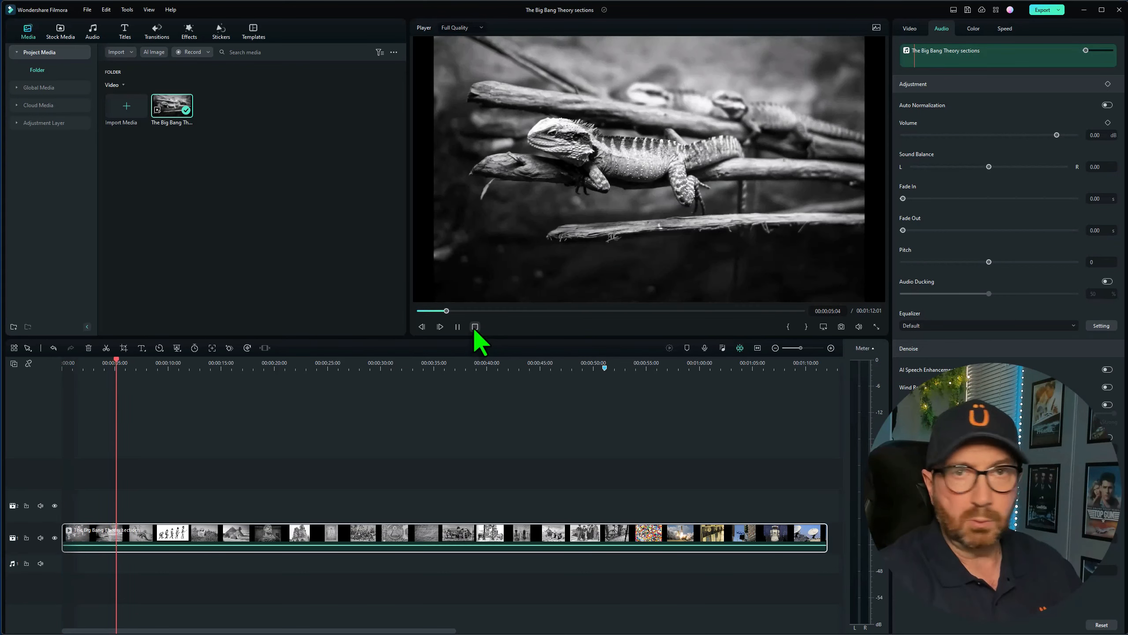
pyautogui.click(474, 327)
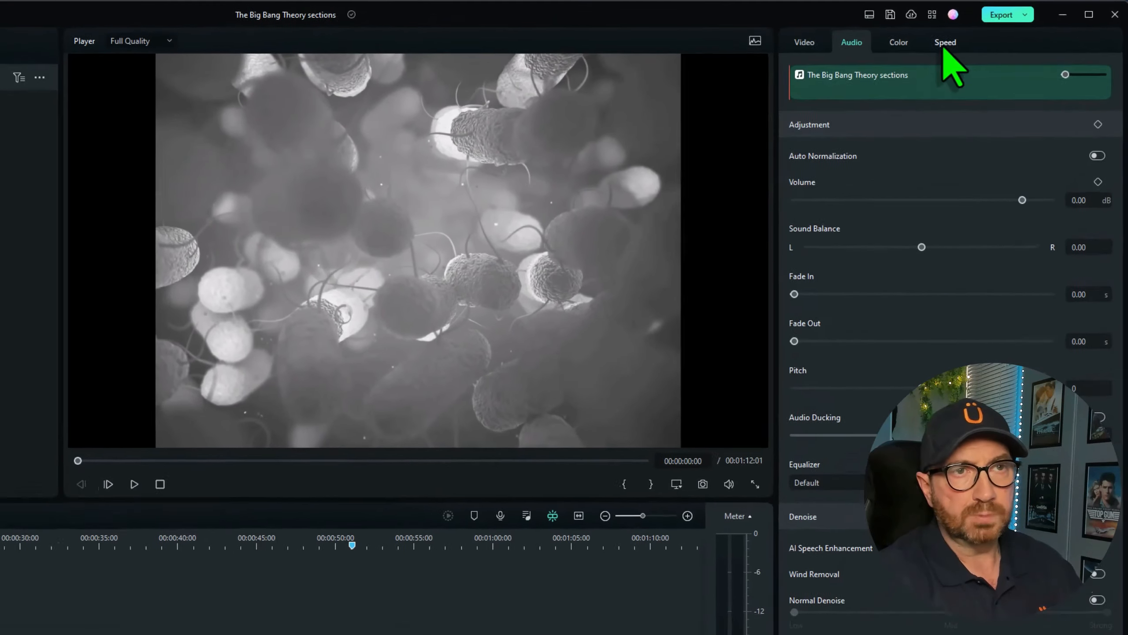
# Apply a custom speed ramp to the clip and raise the curve's end point to 10x
pyautogui.click(1005, 30)
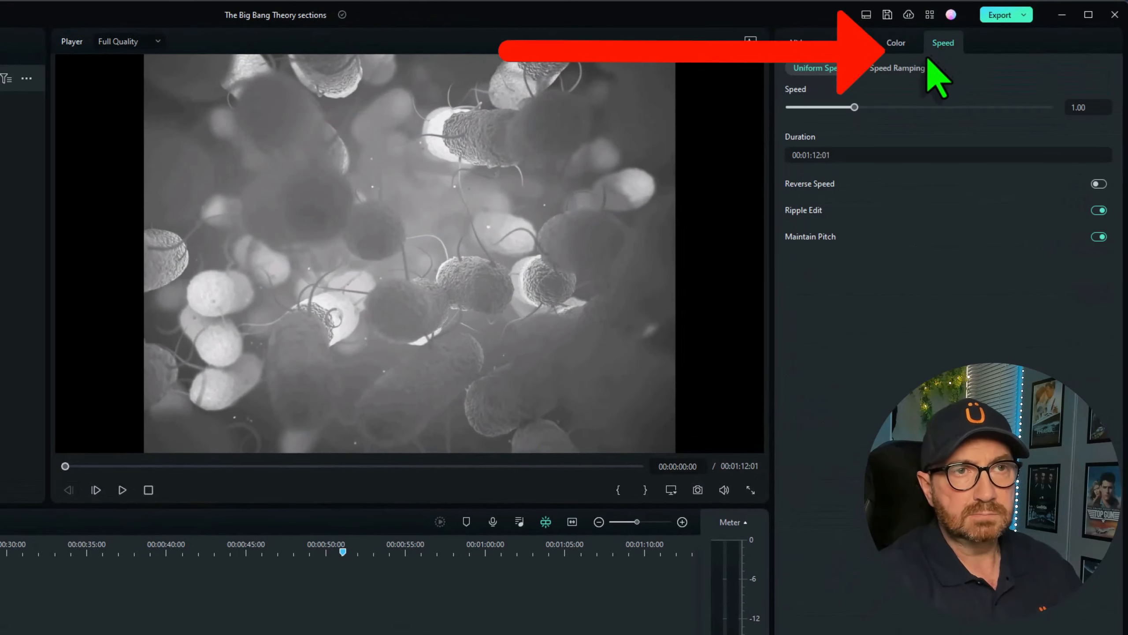
pyautogui.click(908, 69)
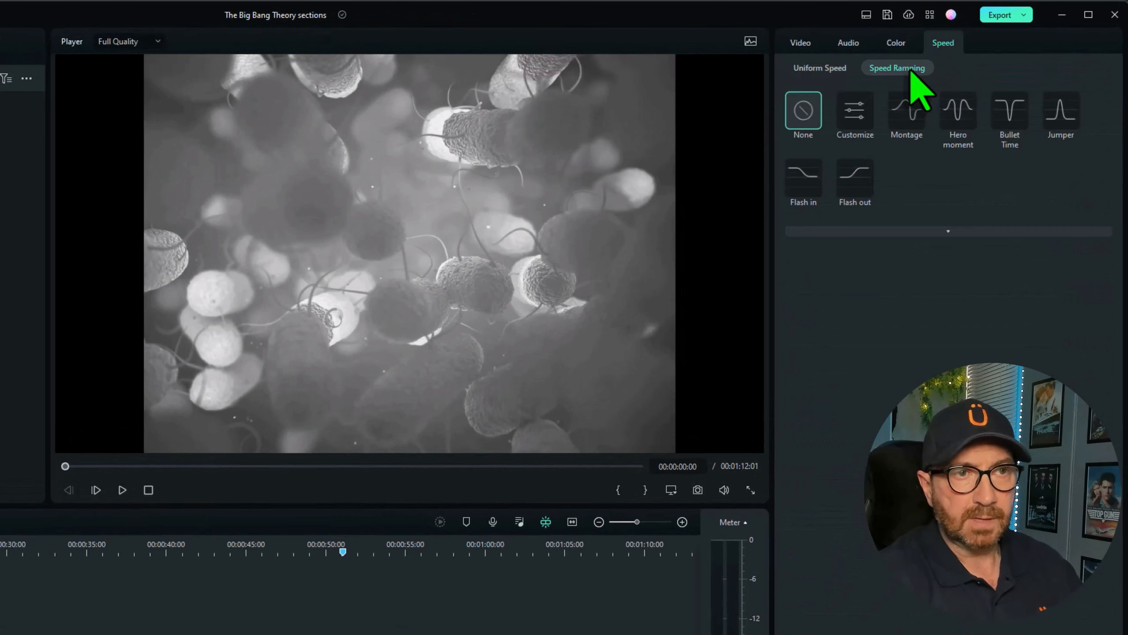
pyautogui.click(861, 116)
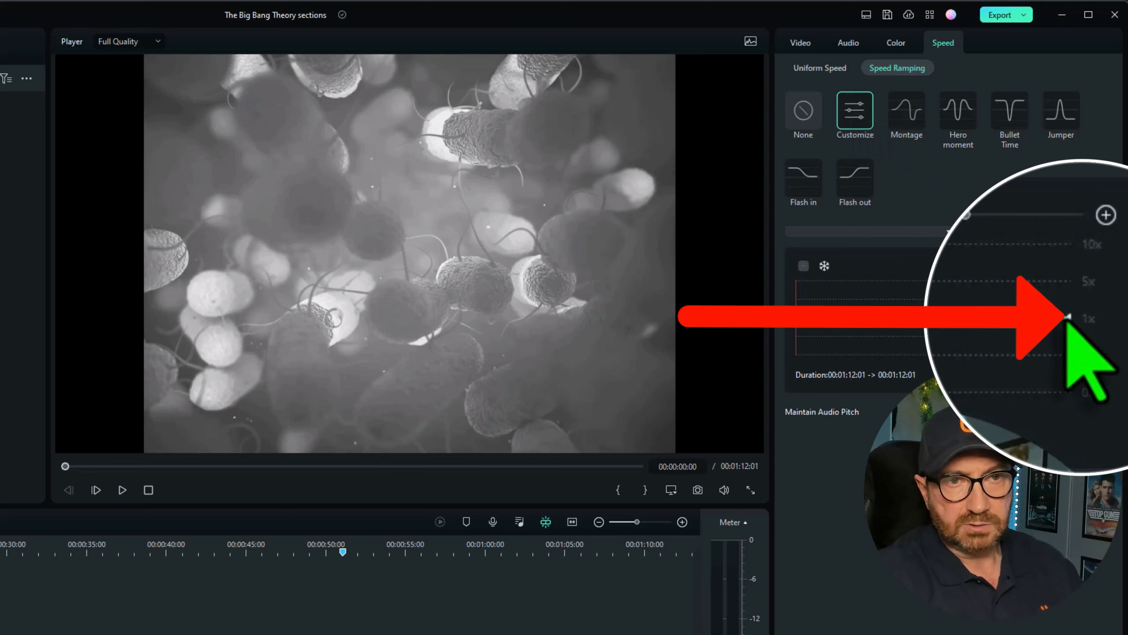
pyautogui.moveTo(1071, 317); pyautogui.dragTo(1072, 231)
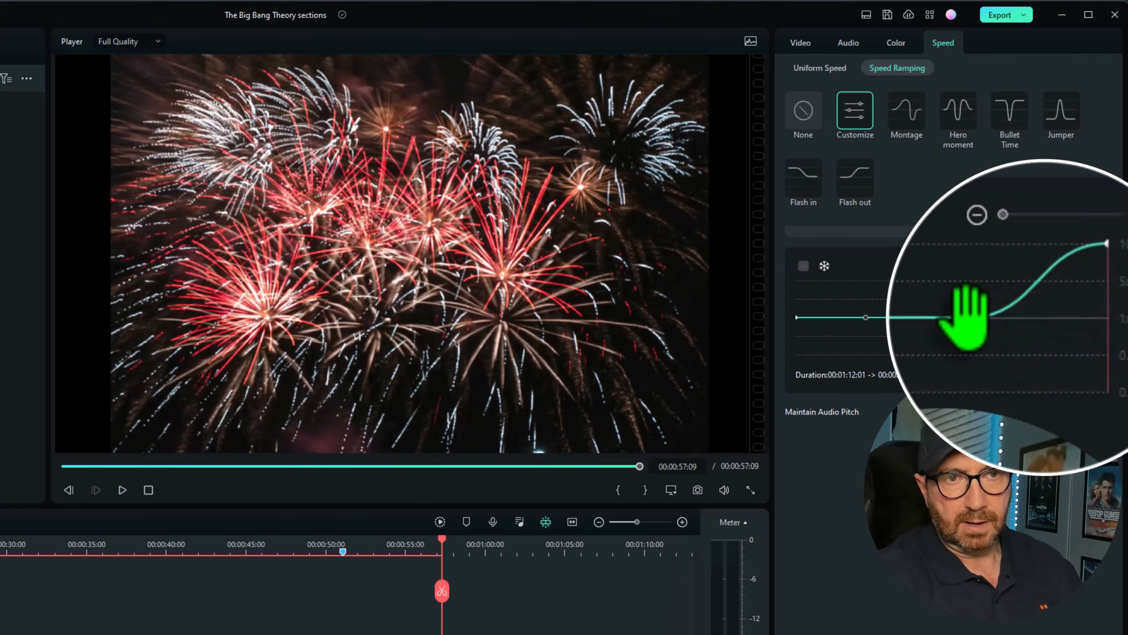
# Raise the three intermediate speed points in a gradual climb towards 10x, bringing the clip to about 12 seconds, and preview it
pyautogui.moveTo(964, 317); pyautogui.dragTo(1067, 243)
pyautogui.click(881, 316)
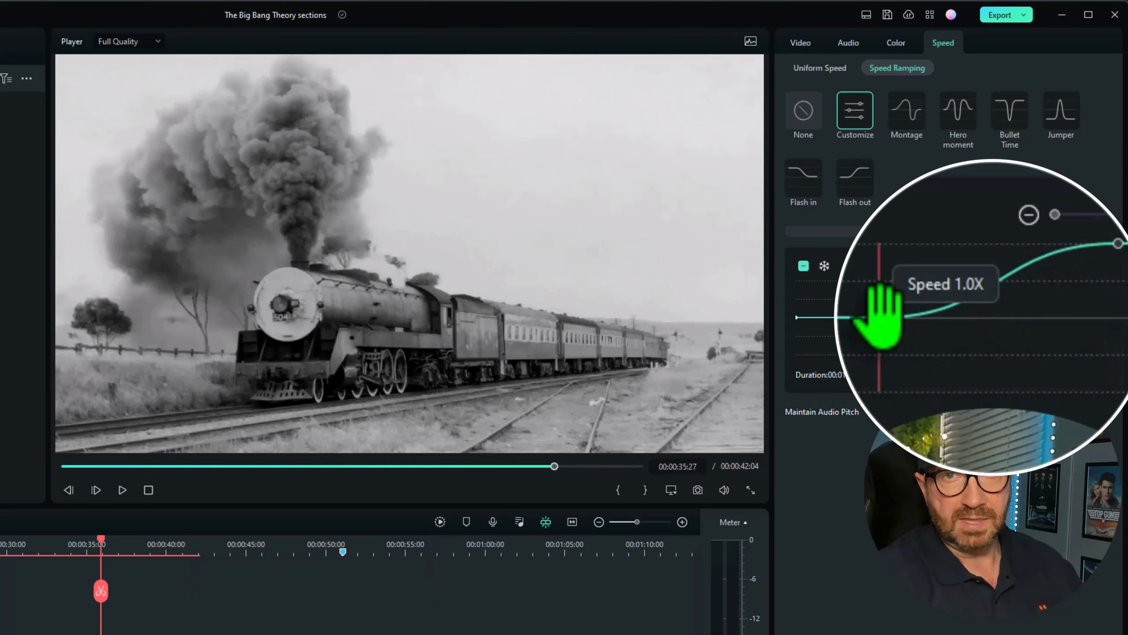
pyautogui.moveTo(881, 315); pyautogui.dragTo(1006, 283)
pyautogui.moveTo(881, 317); pyautogui.dragTo(947, 291)
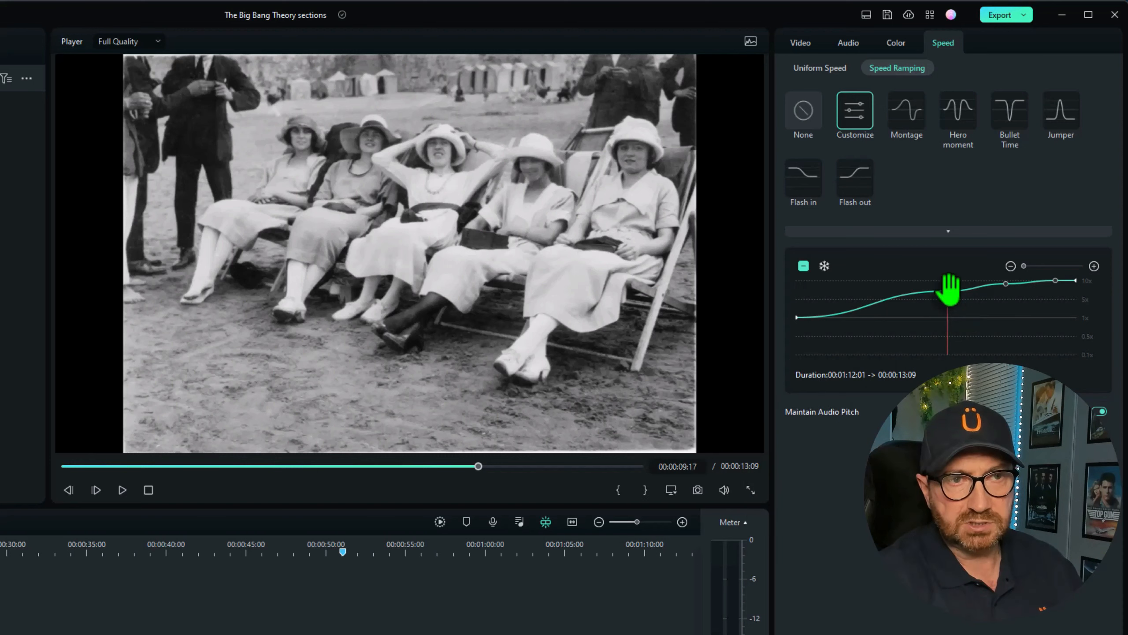
pyautogui.moveTo(948, 290); pyautogui.dragTo(955, 286)
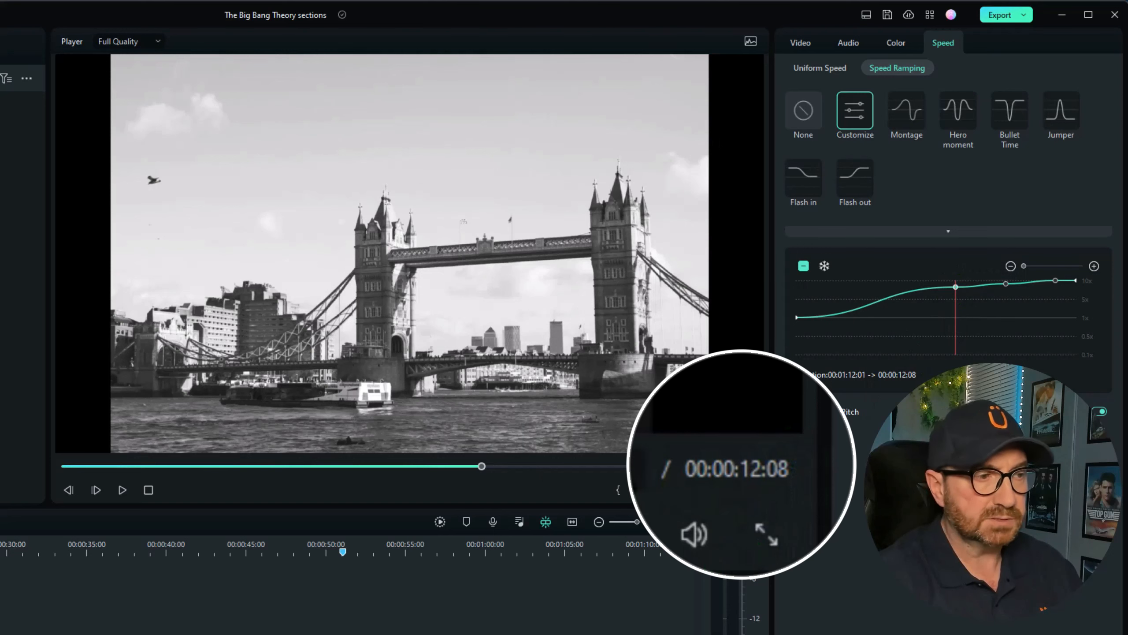
pyautogui.click(149, 489)
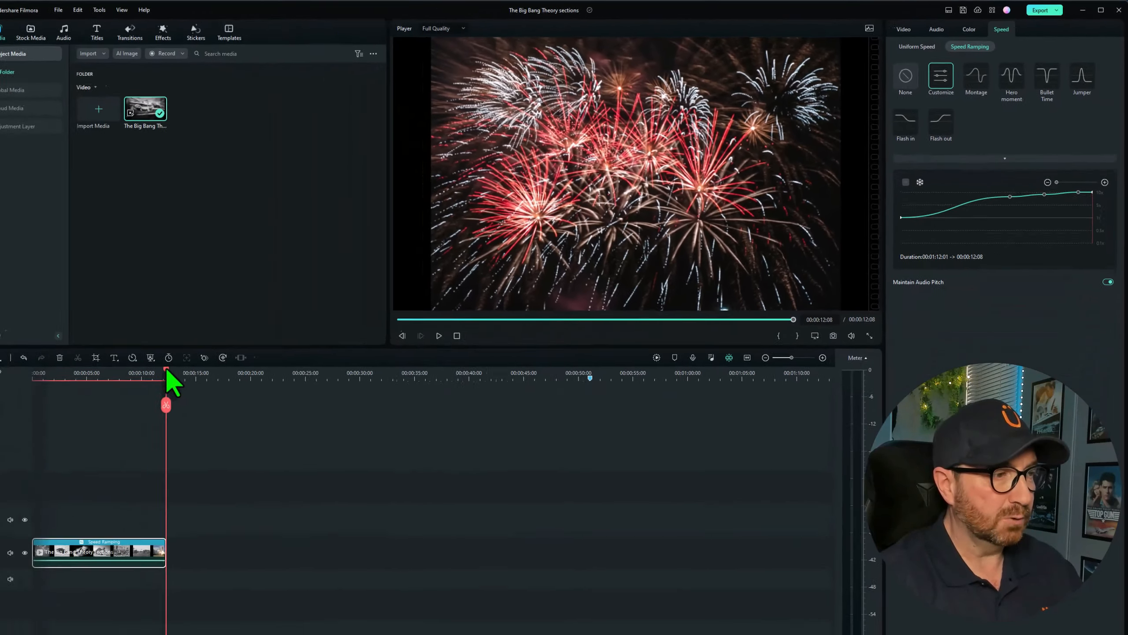
# Return to the start of the clip, scale it uniformly to 134.77% to fill the frame, and play it through
pyautogui.moveTo(165, 370); pyautogui.dragTo(17, 389)
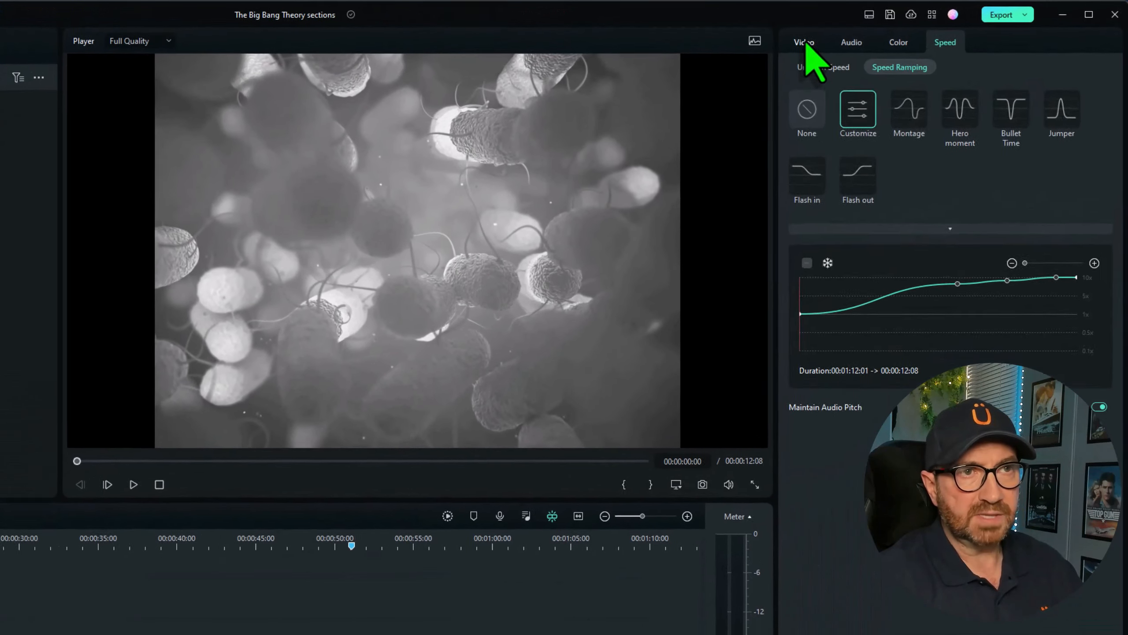
pyautogui.click(910, 29)
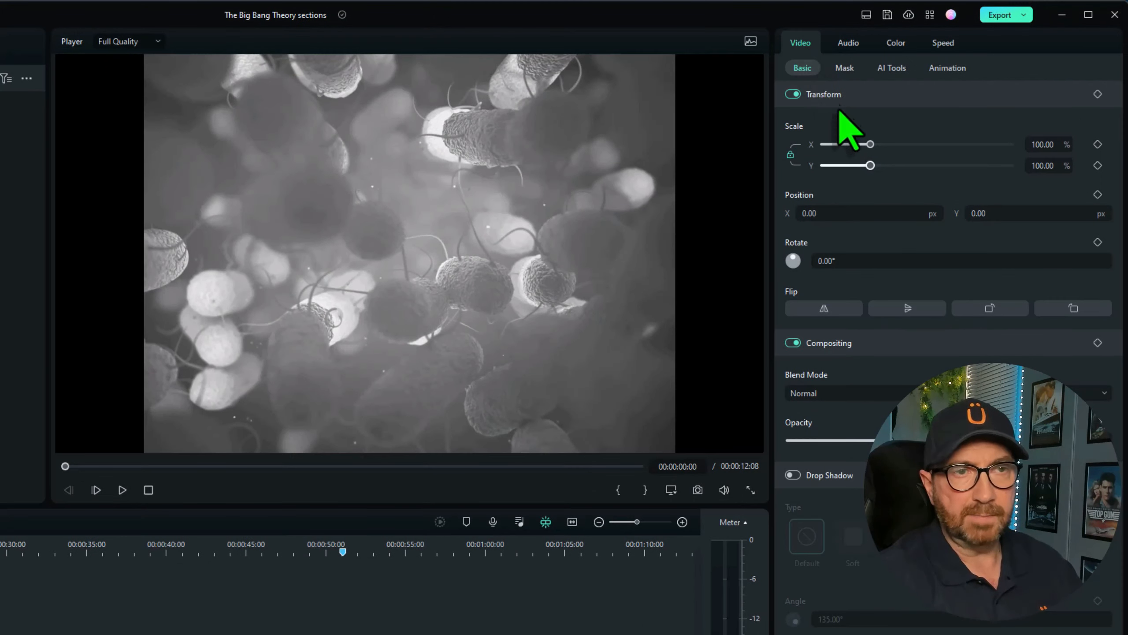
pyautogui.moveTo(871, 165); pyautogui.dragTo(887, 165)
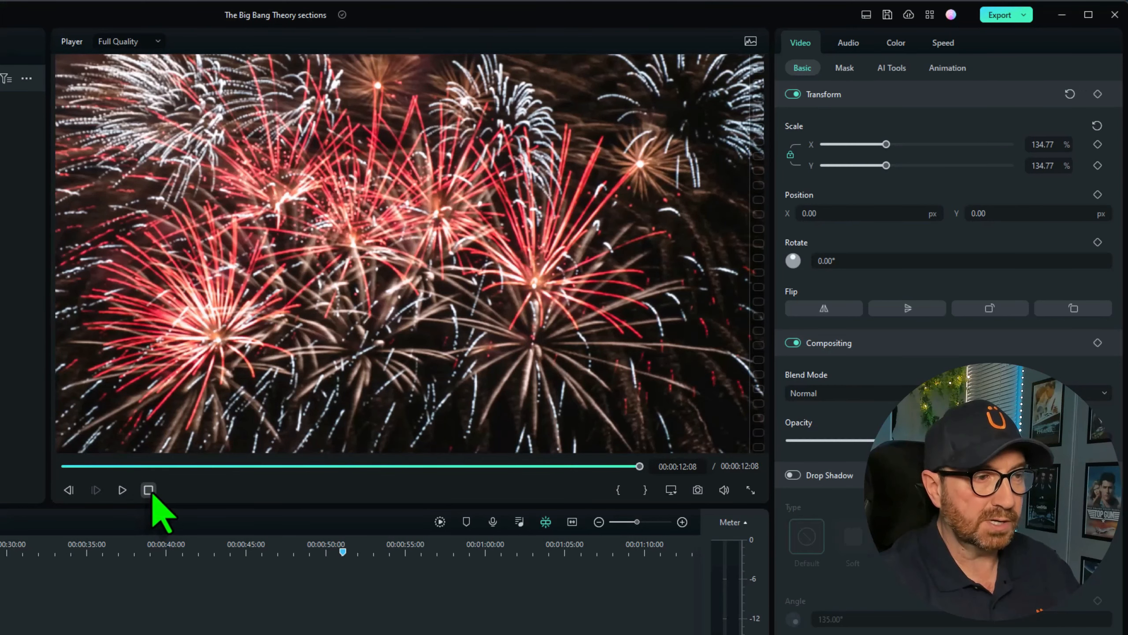
pyautogui.click(122, 490)
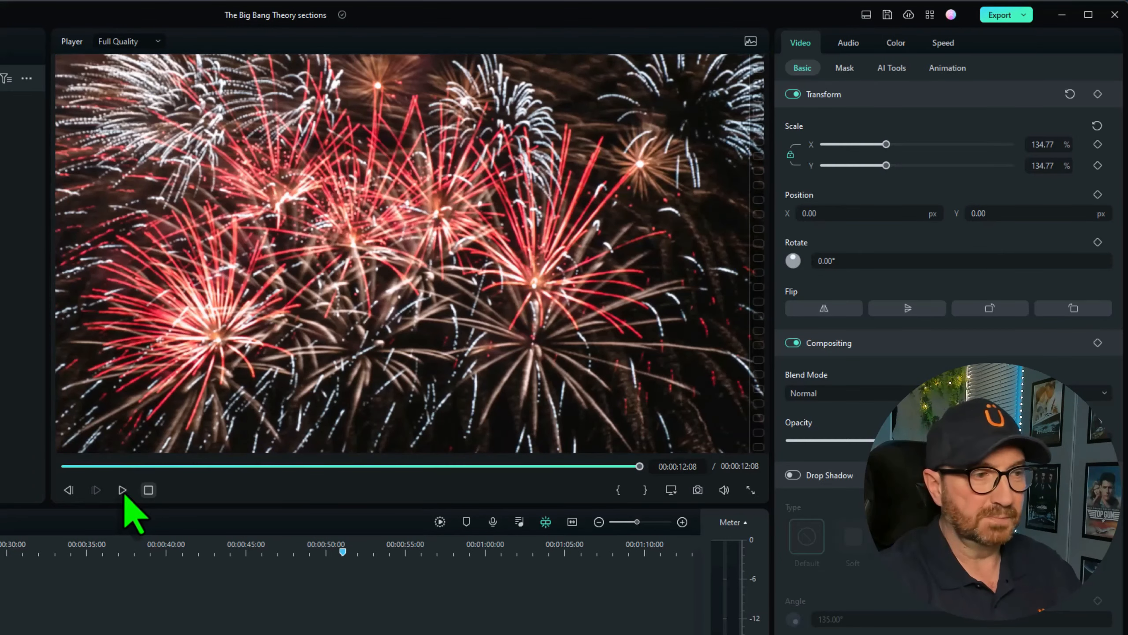
pyautogui.click(150, 493)
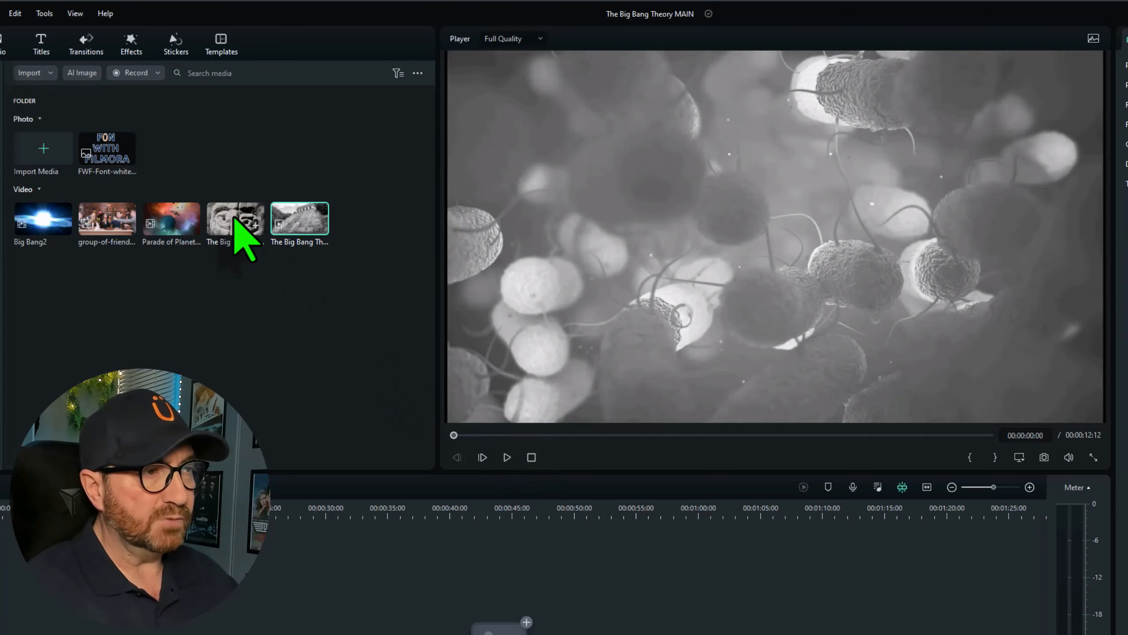
# In the "The Big Bang Theory MAIN" project, preview the Big Bang Theory video showing the BC date line over stars
pyautogui.click(242, 229)
pyautogui.press('space')
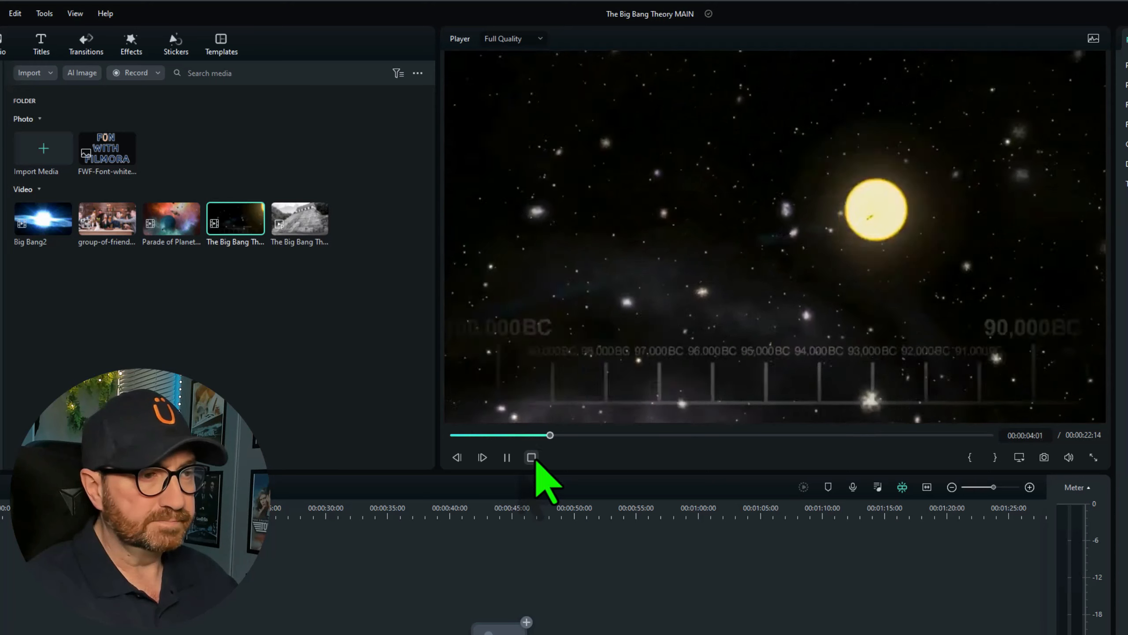
pyautogui.click(532, 458)
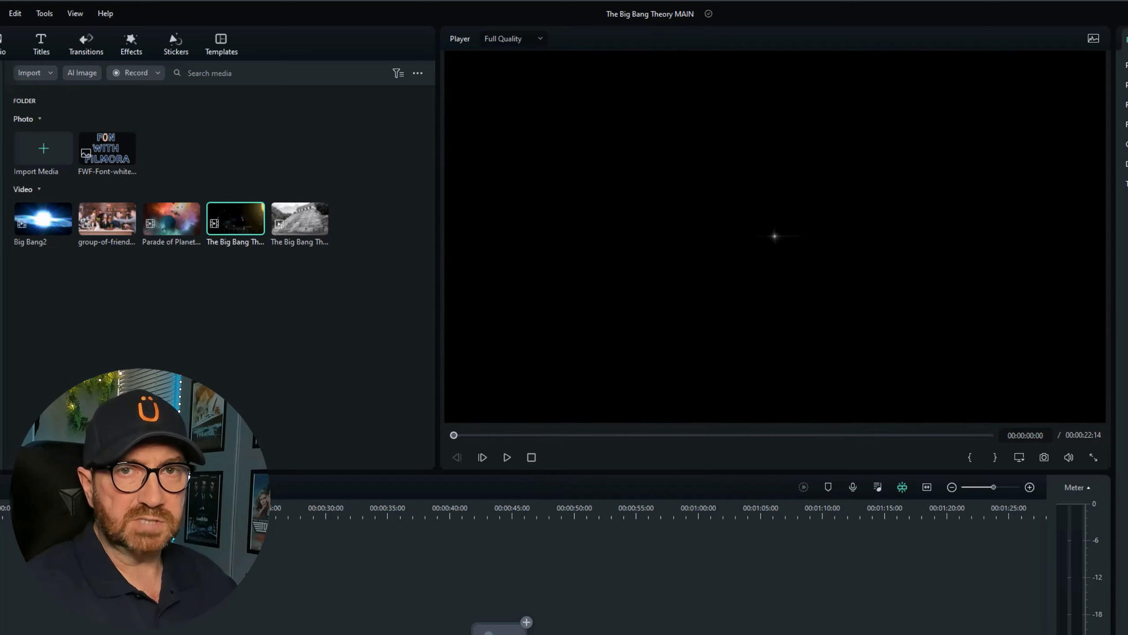
# Preview the Big Bang2 clip and mark its in point just before the explosion, at about 4 seconds
pyautogui.doubleClick(42, 222)
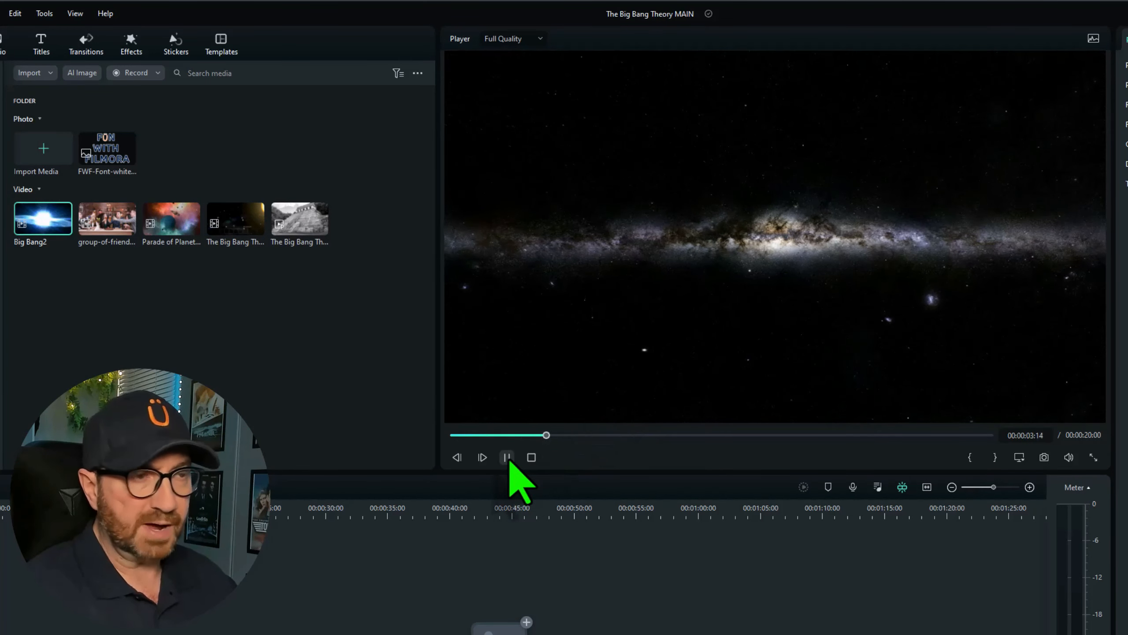
pyautogui.click(507, 458)
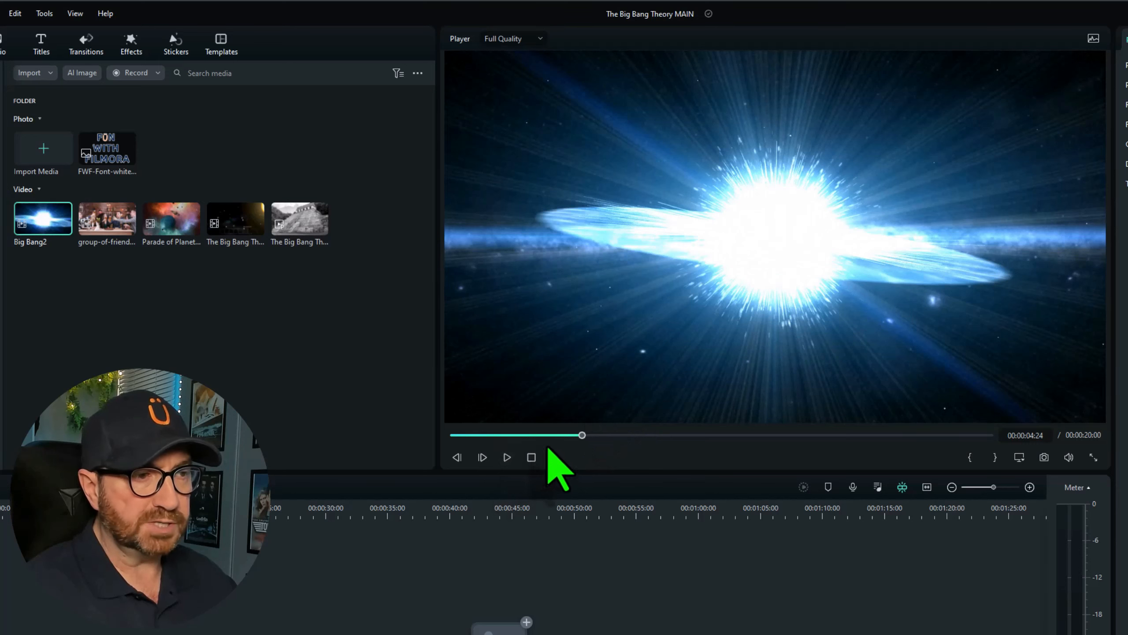
pyautogui.moveTo(582, 435); pyautogui.dragTo(571, 436)
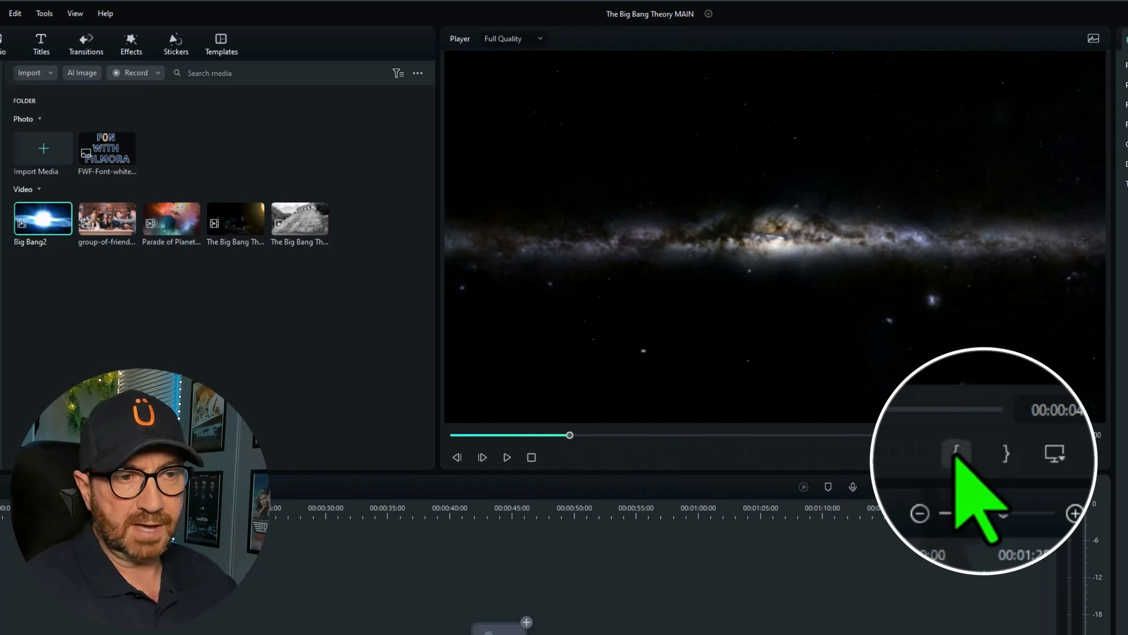
pyautogui.click(970, 458)
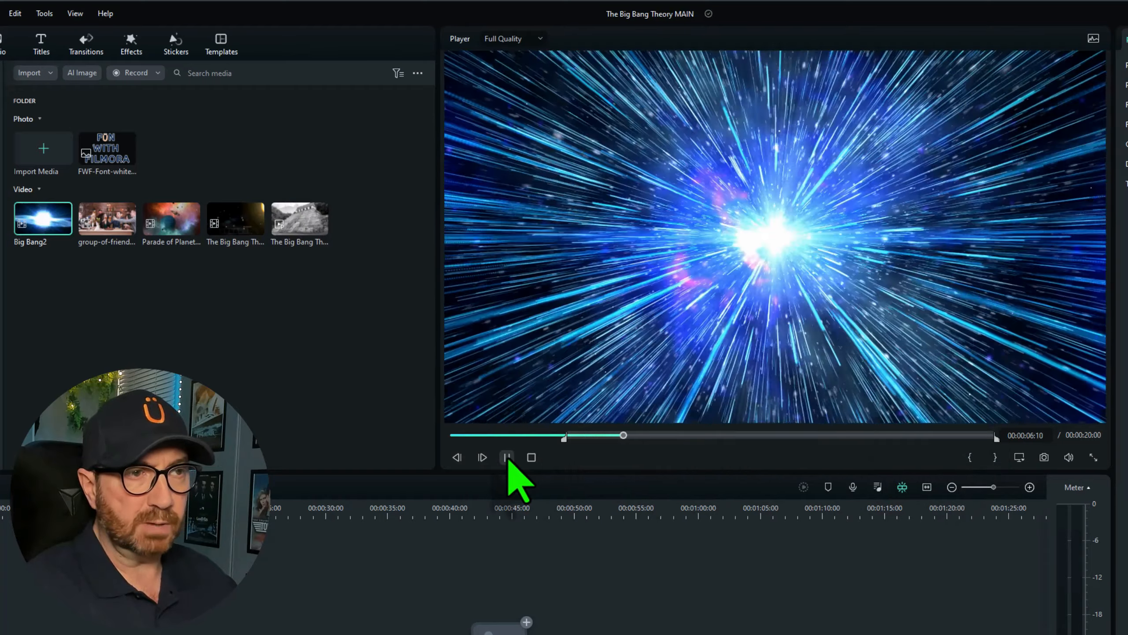
# Play the Big Bang2 clip past the explosion and mark its out point at 00:00:08:12
pyautogui.click(507, 458)
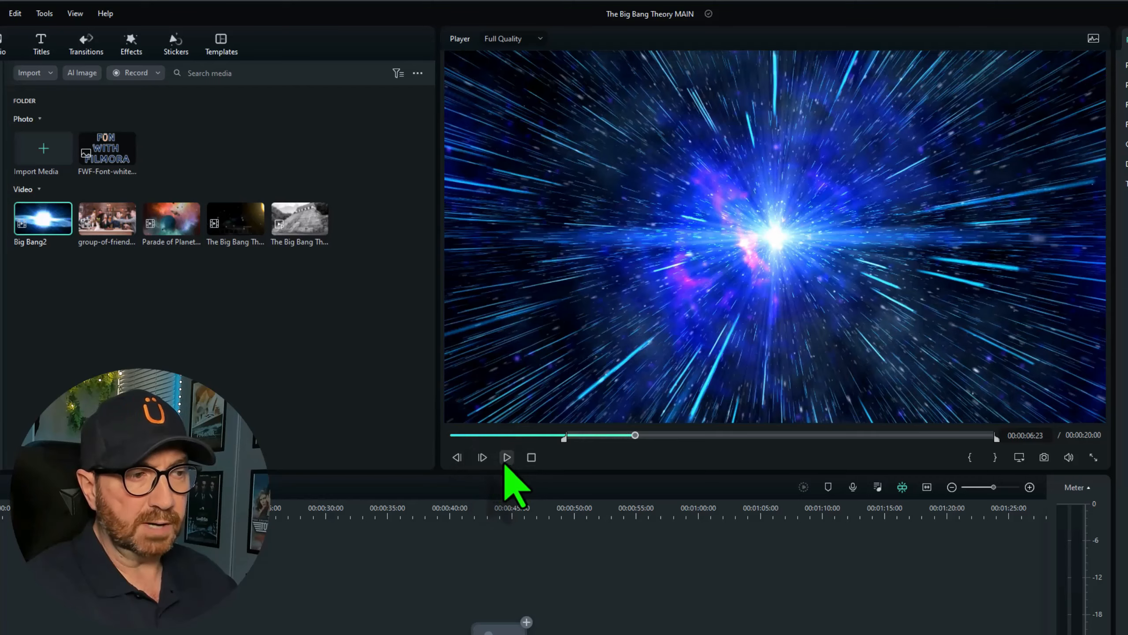
pyautogui.click(508, 457)
pyautogui.click(507, 458)
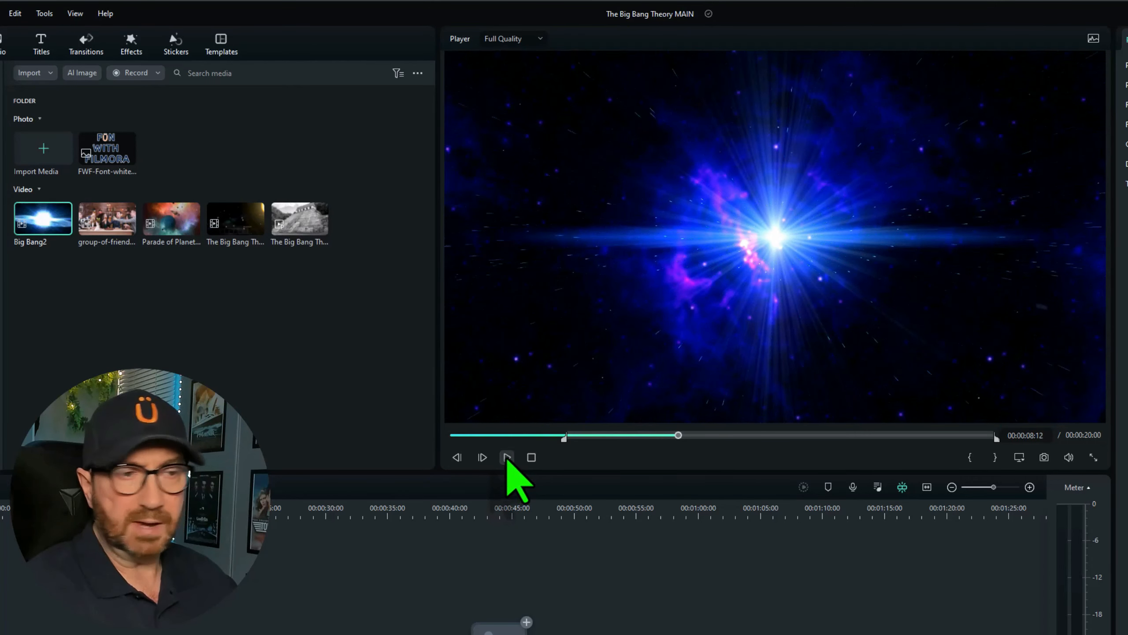
pyautogui.click(994, 458)
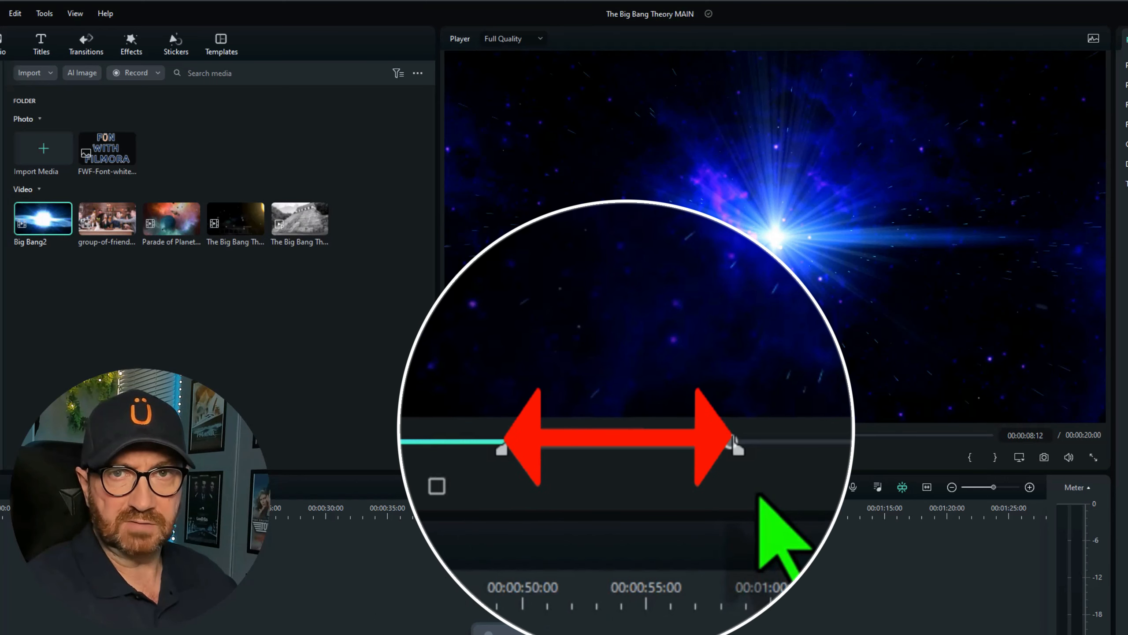
# Place the trimmed Big Bang2 clip at the start of the timeline, keeping the 2560 x 1440 30fps project settings, and play it
pyautogui.moveTo(807, 333); pyautogui.dragTo(0, 634)
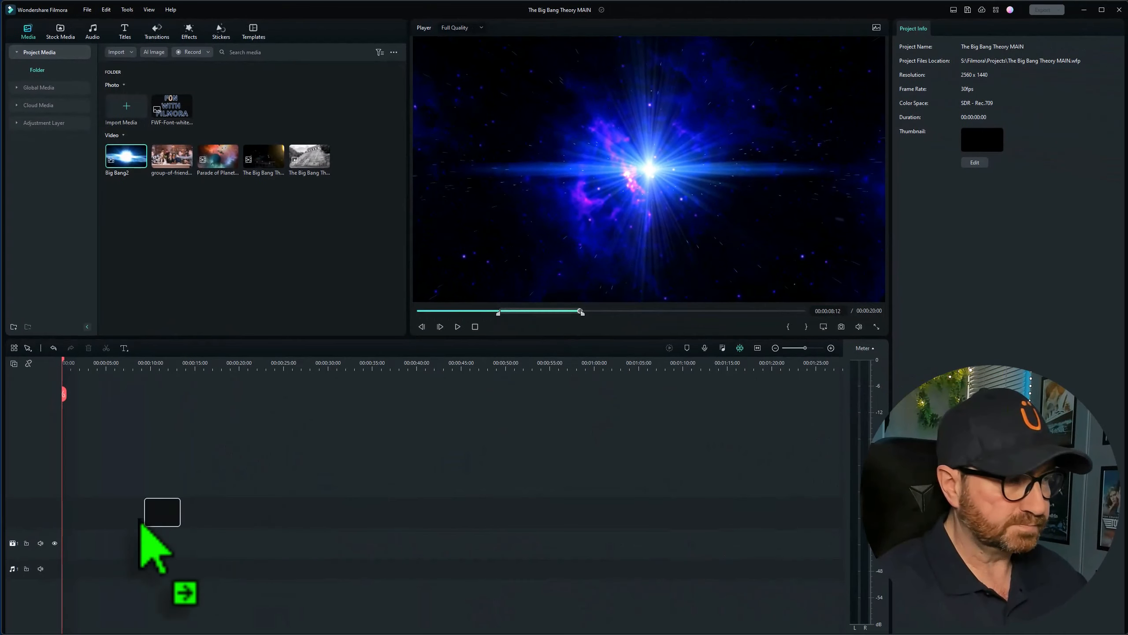
pyautogui.moveTo(66, 586); pyautogui.dragTo(68, 596)
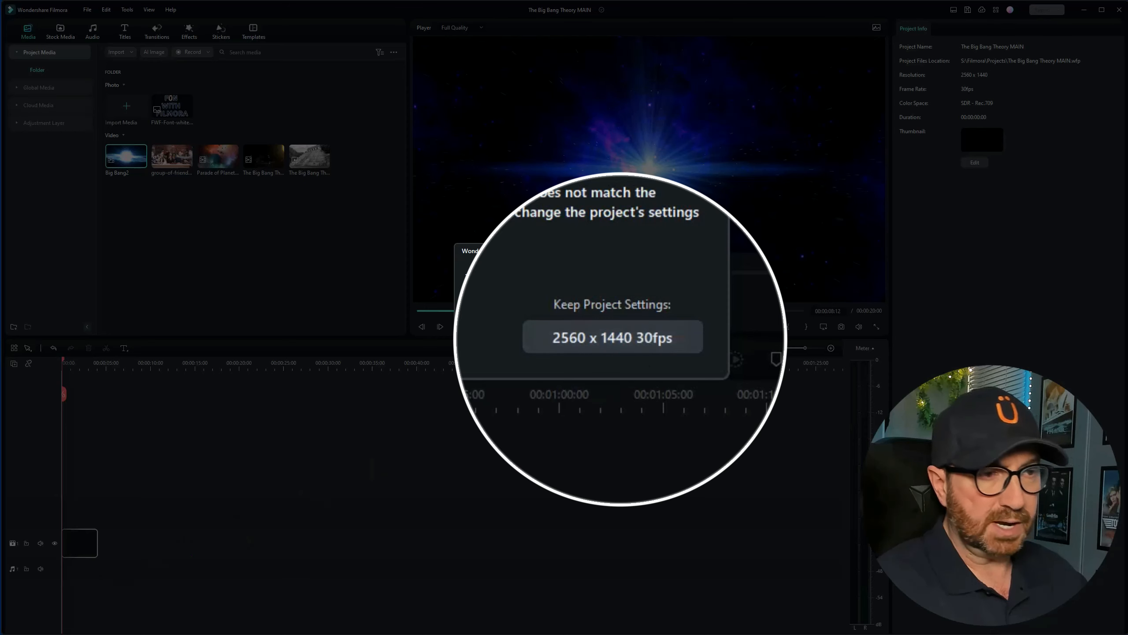
pyautogui.click(624, 352)
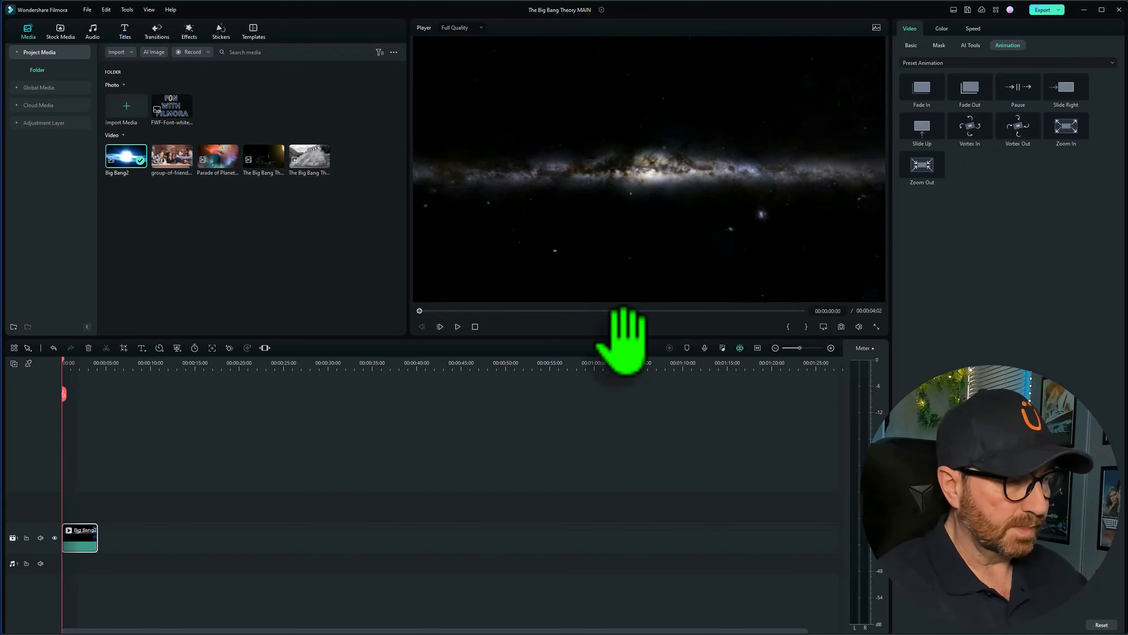
pyautogui.click(868, 340)
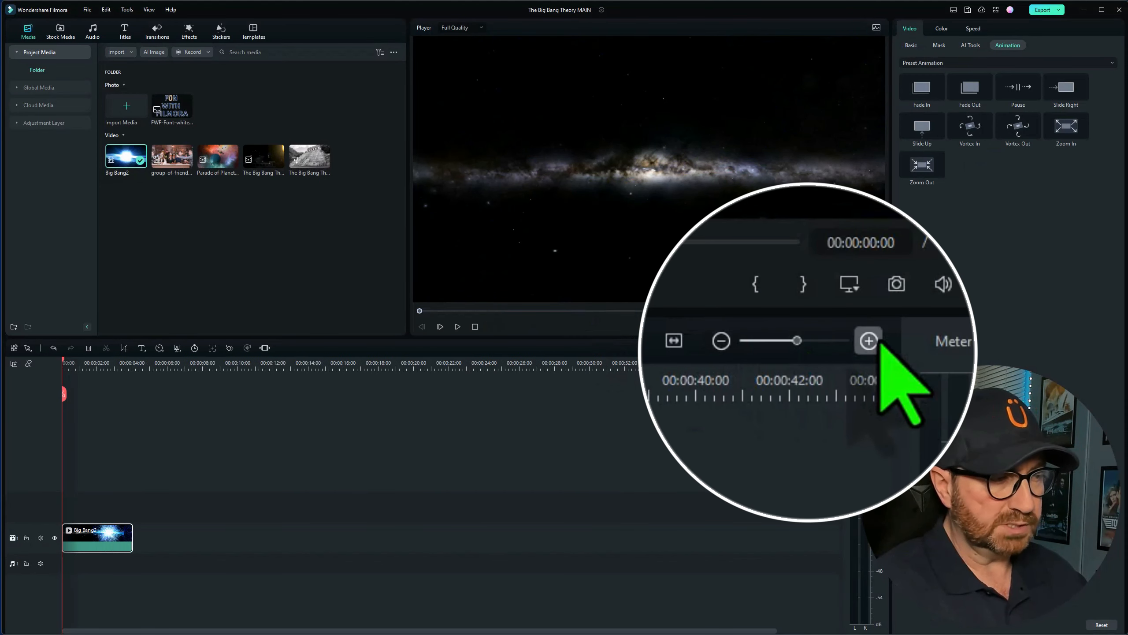
pyautogui.click(869, 341)
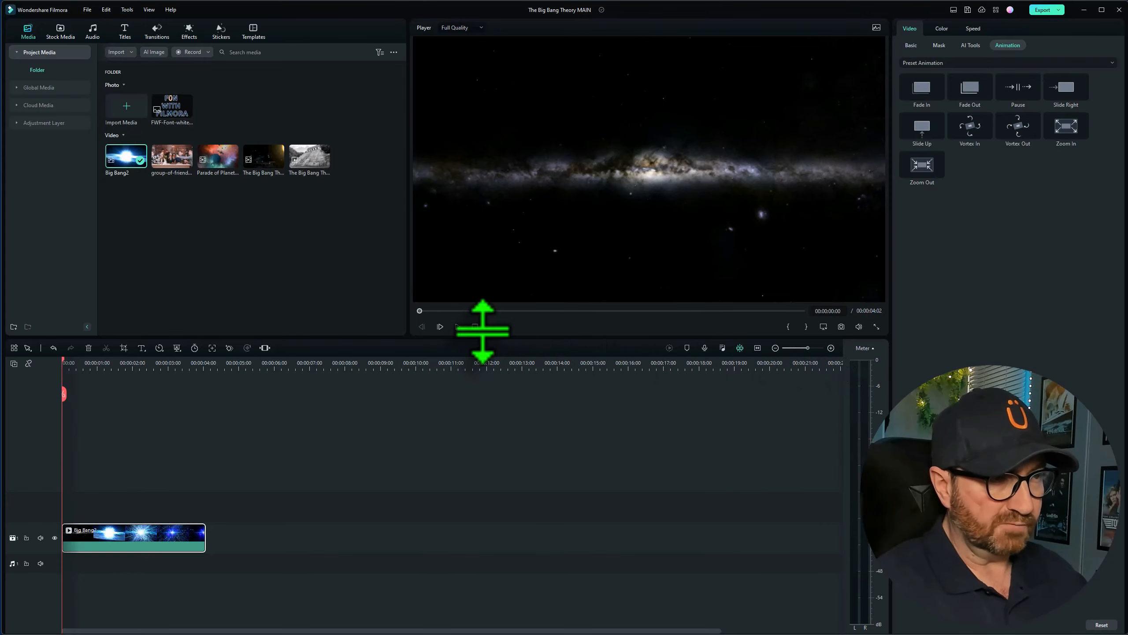
pyautogui.click(457, 327)
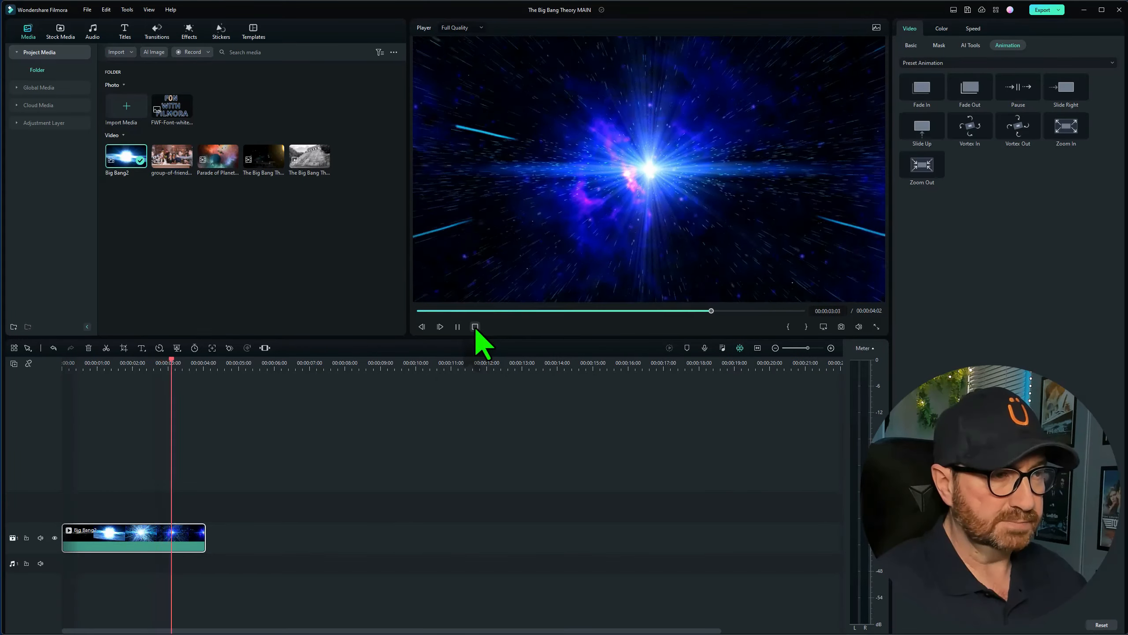
pyautogui.click(474, 326)
# Preview the Parade of Planets clip and mark its in point at 00:00:10:04 and its out point at 00:00:16:17
pyautogui.doubleClick(218, 162)
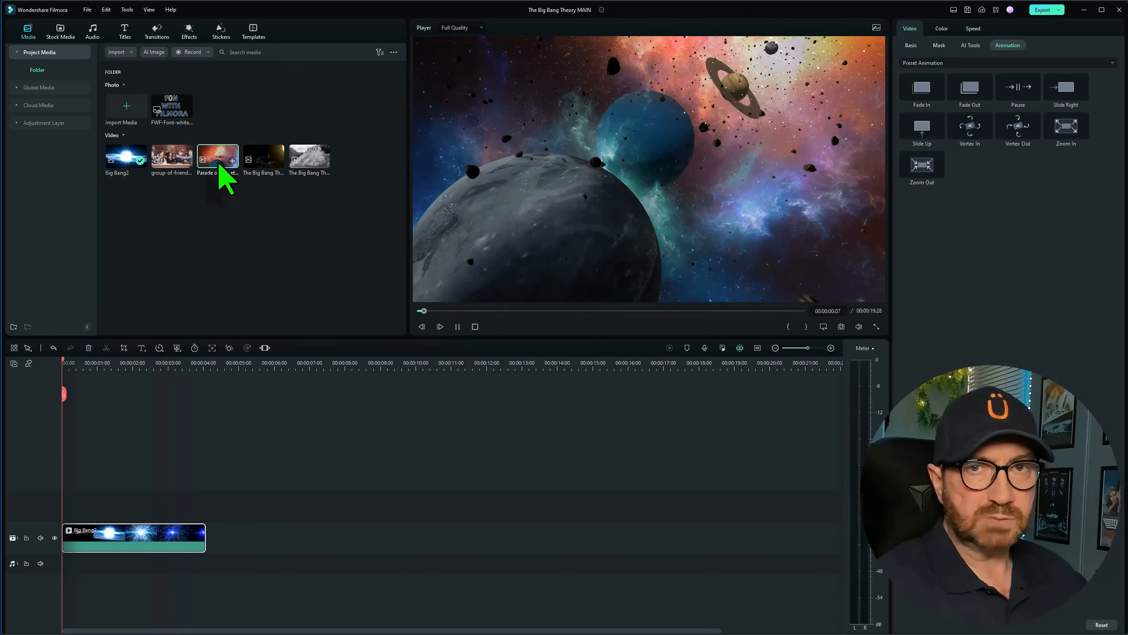
pyautogui.click(458, 327)
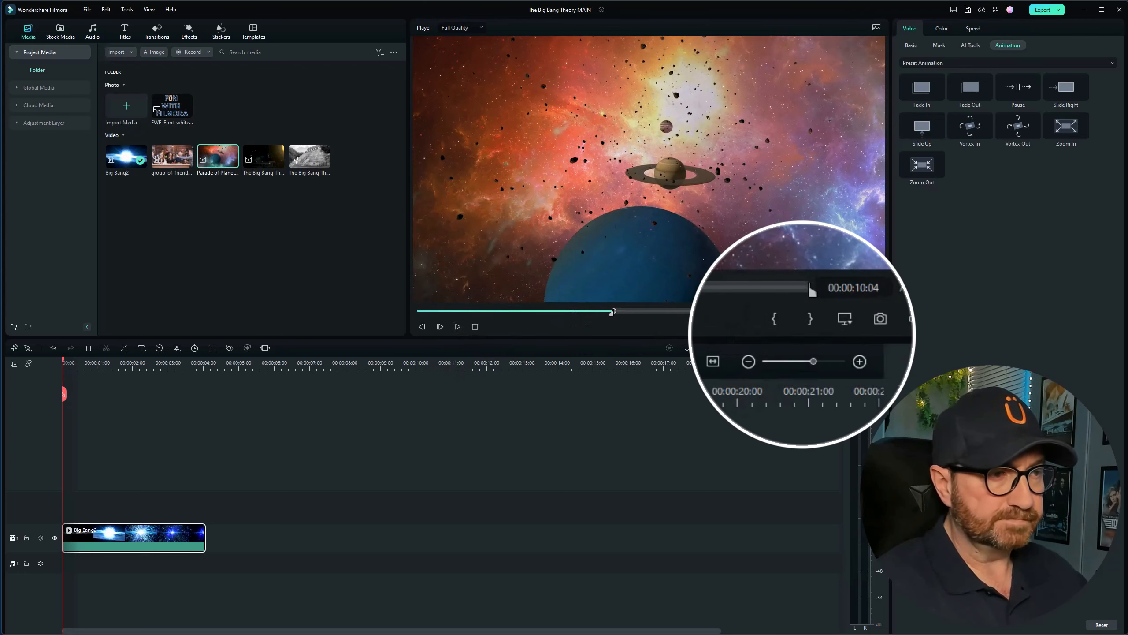
pyautogui.click(459, 327)
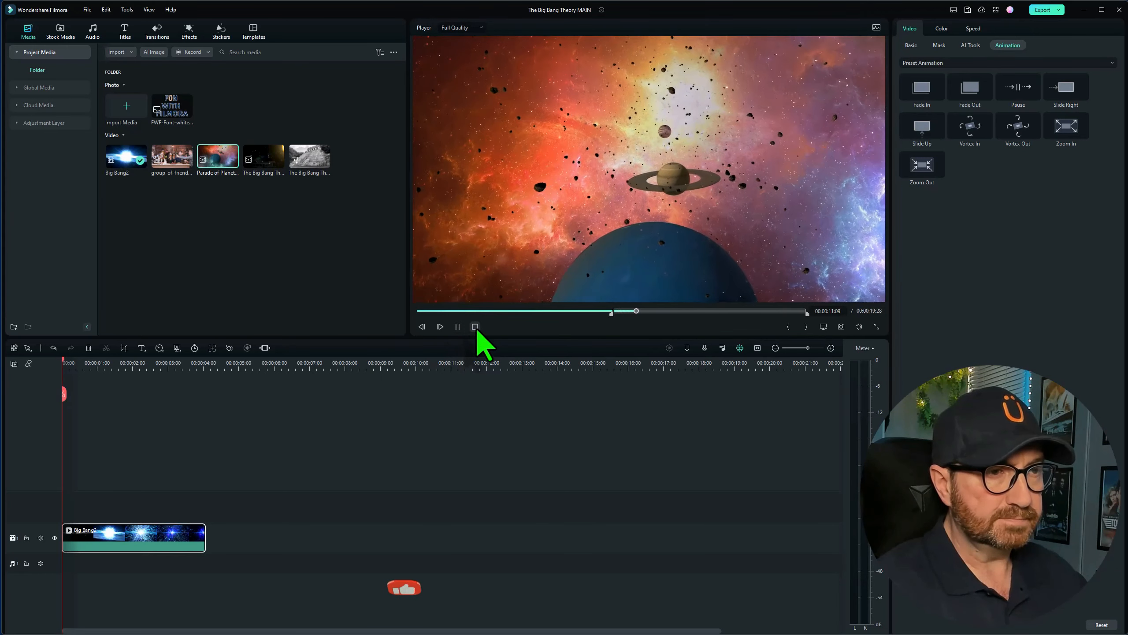
pyautogui.click(458, 327)
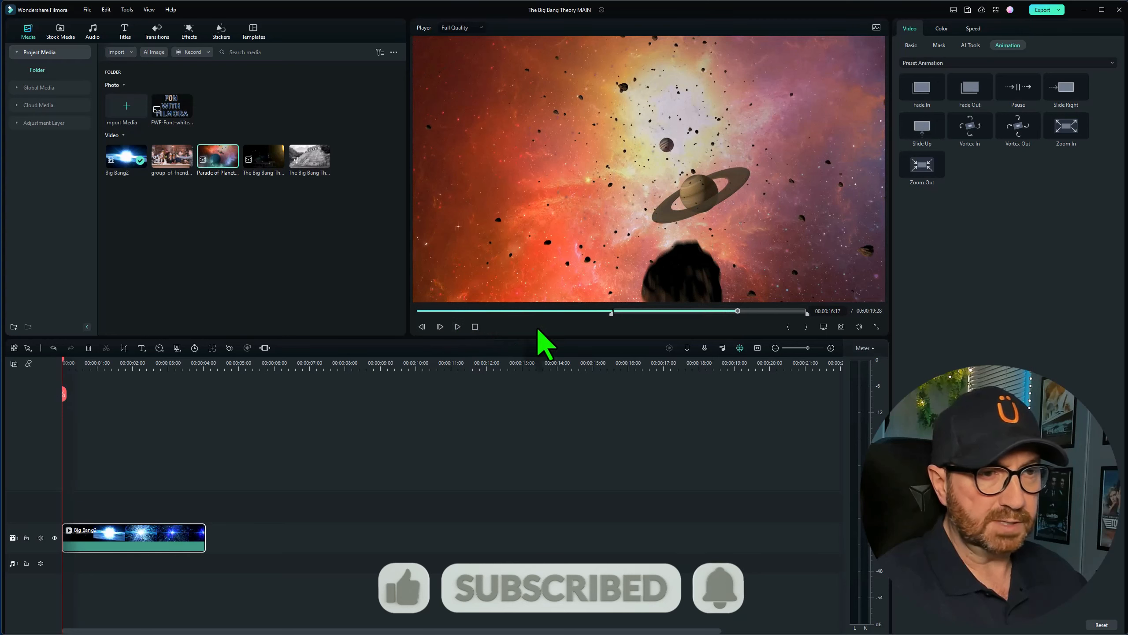
pyautogui.click(807, 328)
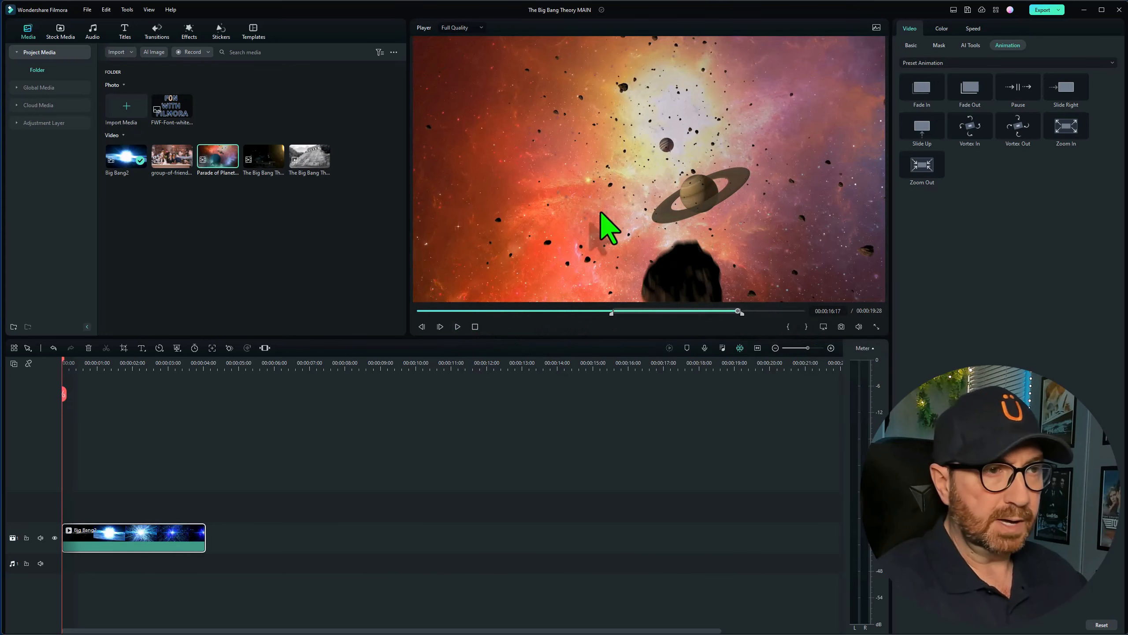
# Place the trimmed Parade of Planets clip on track 1, with Big Bang2 on the track above and its end overlapping the new clip's start
pyautogui.moveTo(586, 203); pyautogui.dragTo(227, 573)
pyautogui.moveTo(182, 543); pyautogui.dragTo(174, 509)
pyautogui.moveTo(334, 529); pyautogui.dragTo(271, 539)
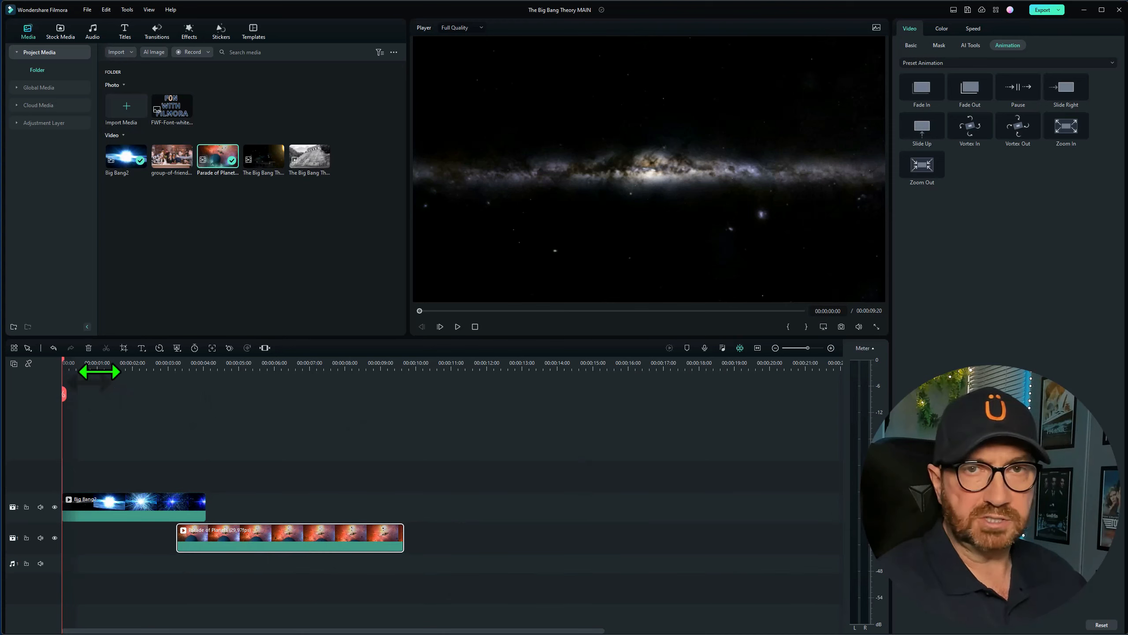
pyautogui.click(73, 366)
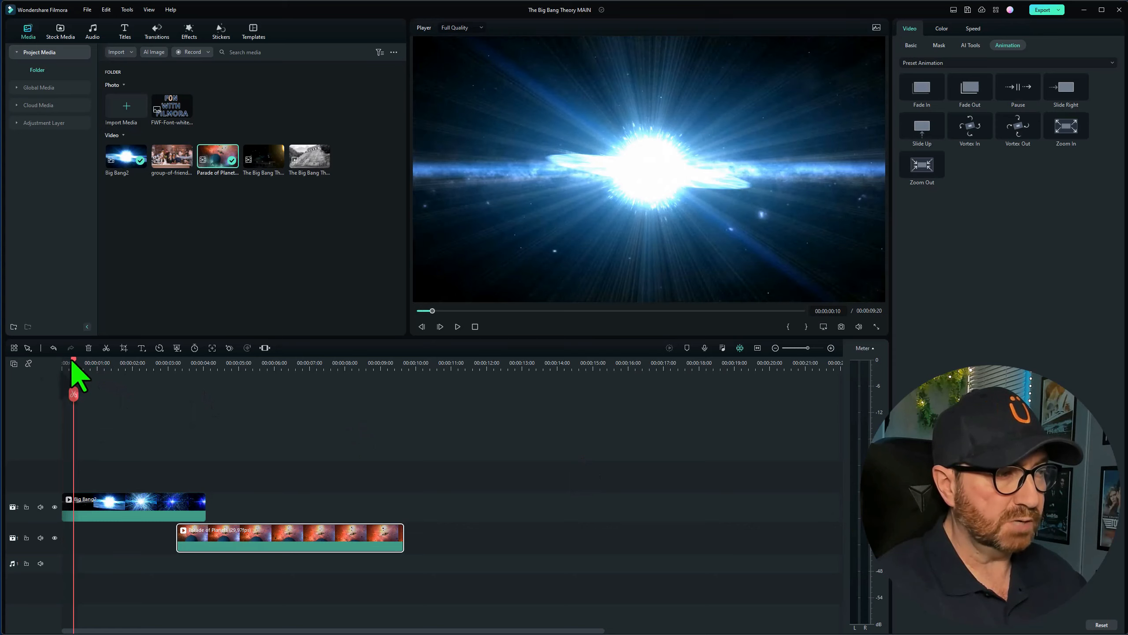
pyautogui.moveTo(71, 361); pyautogui.dragTo(45, 362)
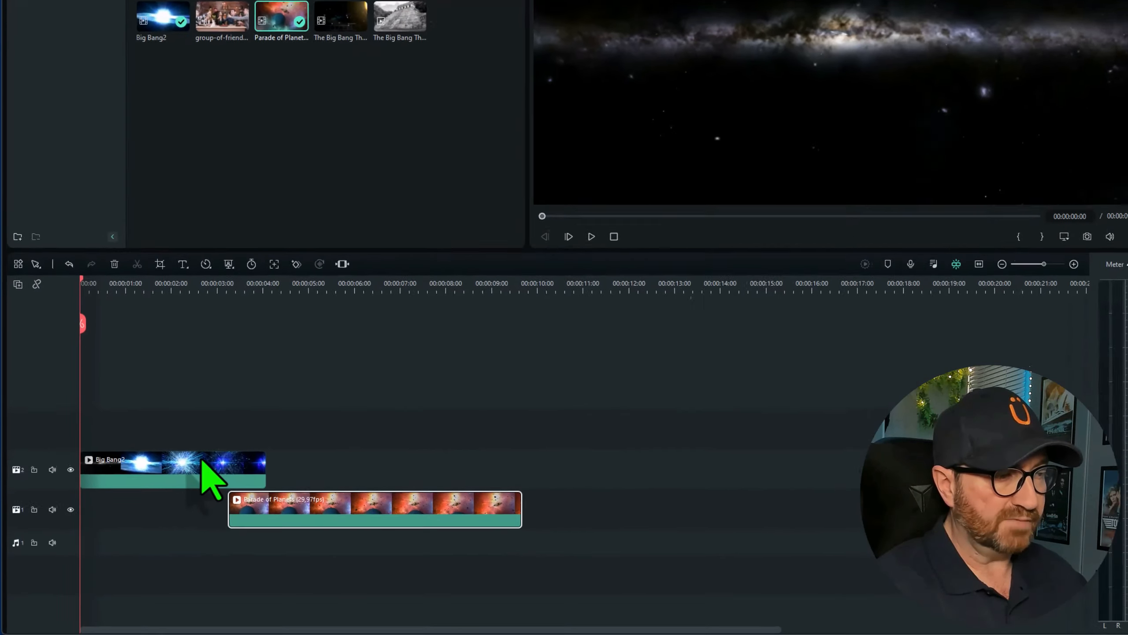
# Show the speed control on the Big Bang2 clip, speed it up to 1.51x, and play back the result
pyautogui.rightClick(161, 512)
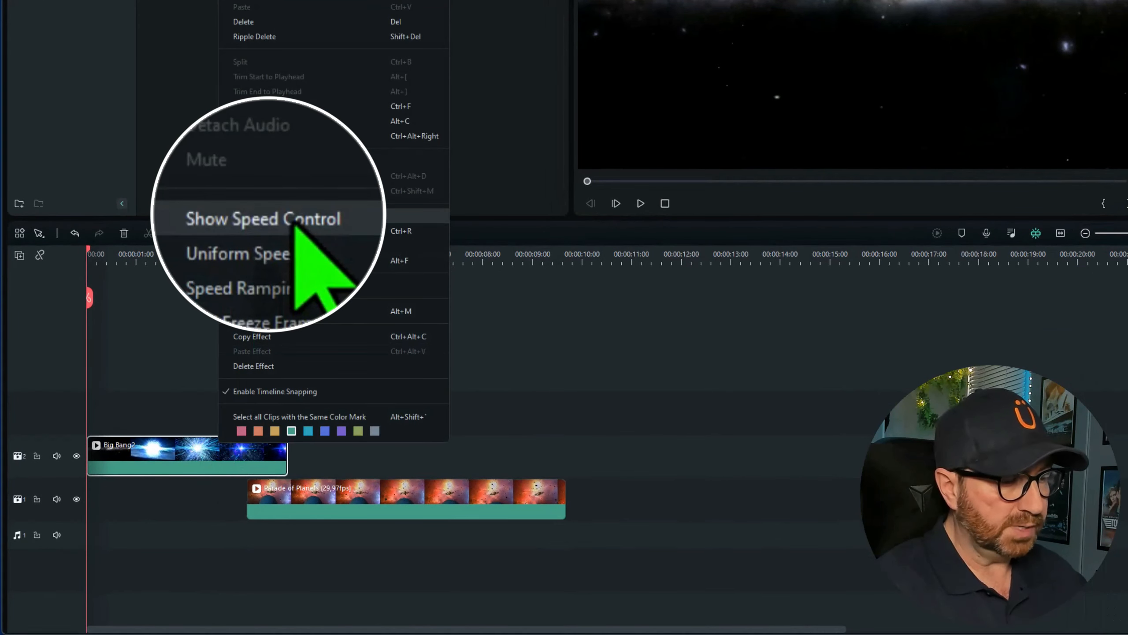
pyautogui.click(270, 217)
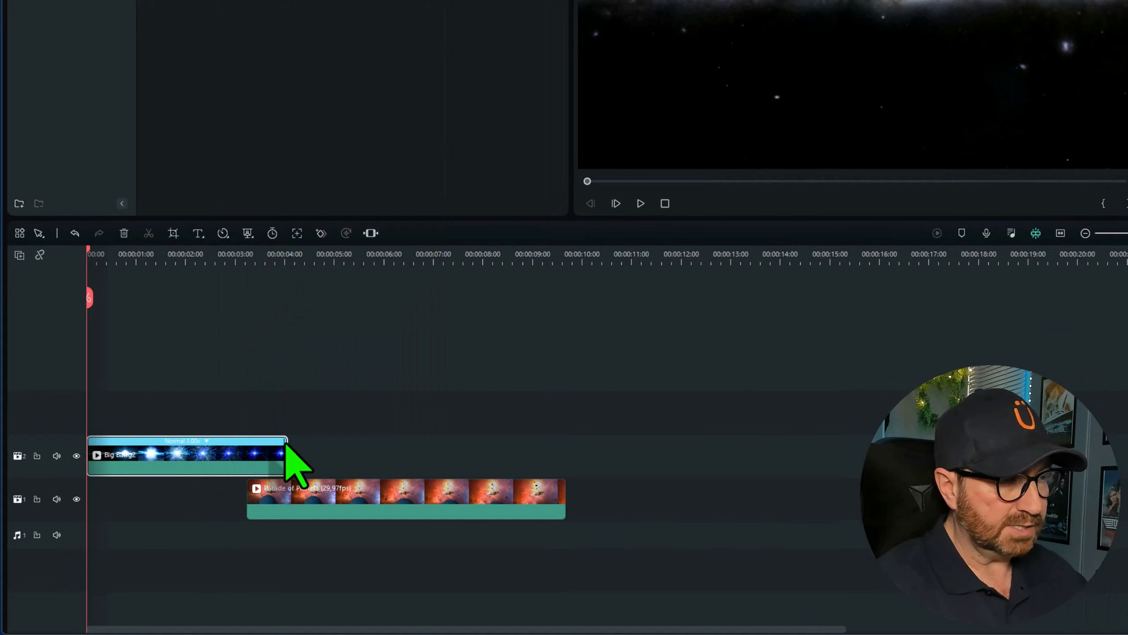
pyautogui.moveTo(281, 438); pyautogui.dragTo(183, 442)
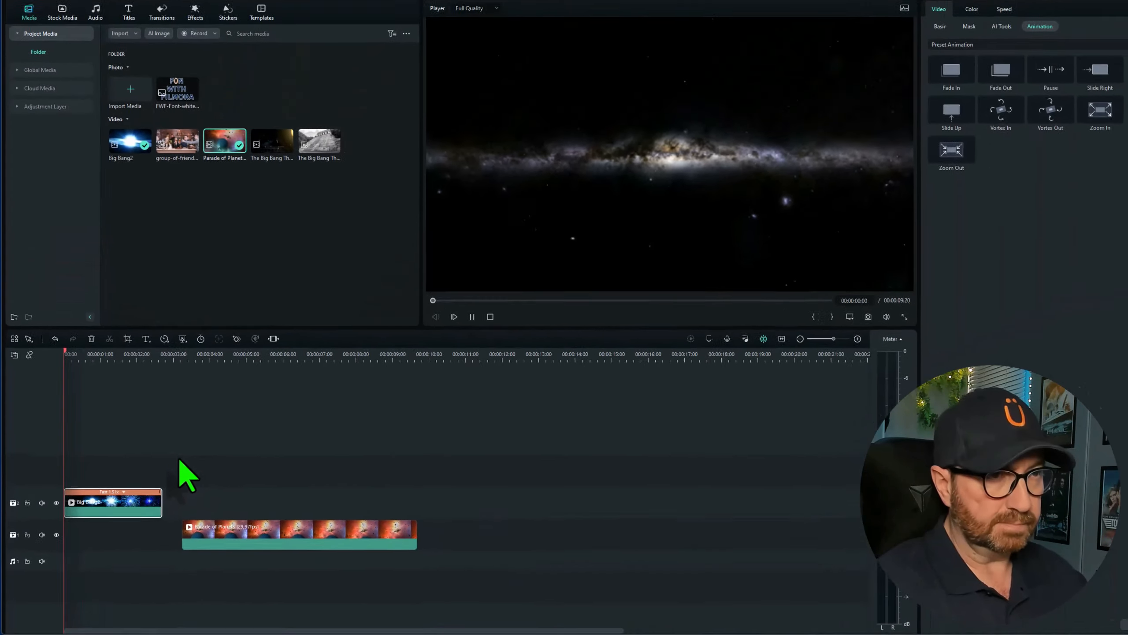
pyautogui.press('space')
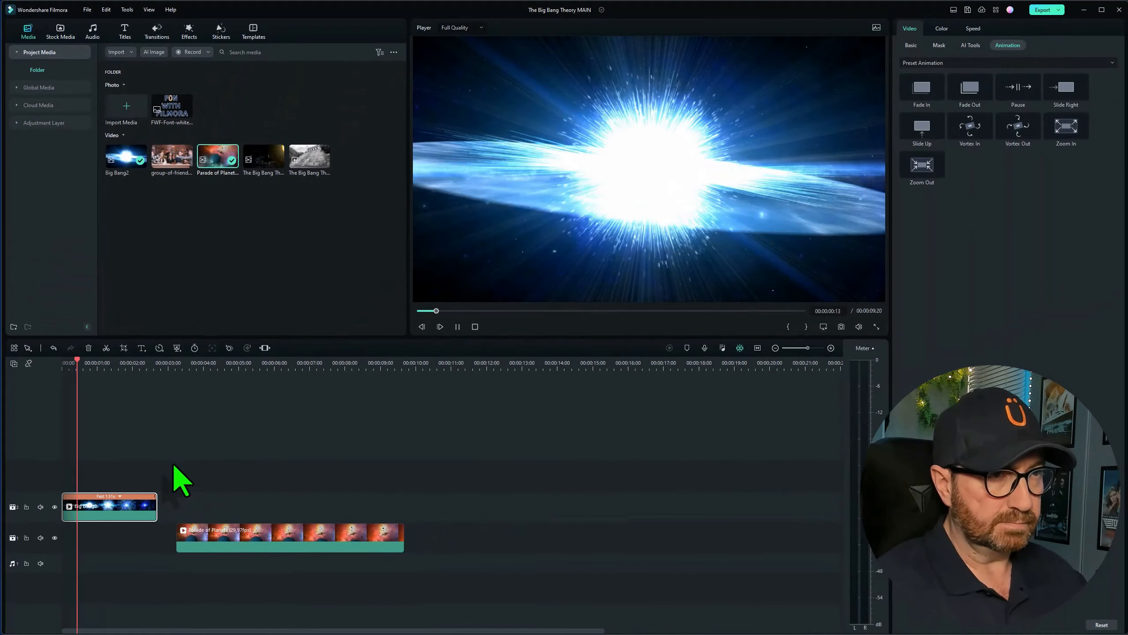
pyautogui.press('space')
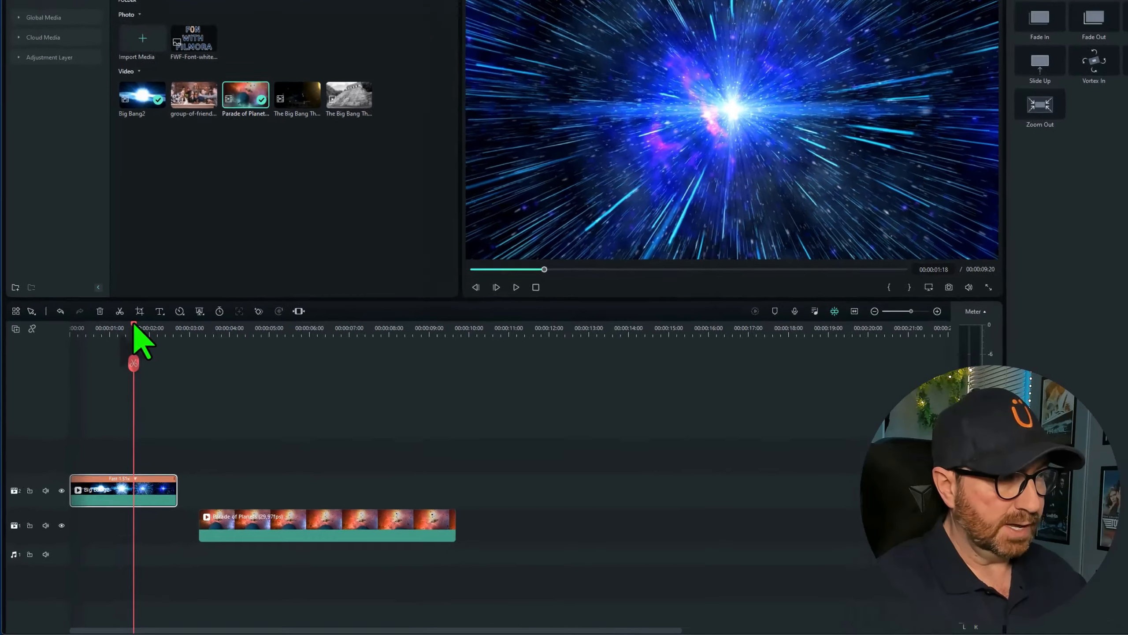
pyautogui.moveTo(123, 364); pyautogui.dragTo(30, 391)
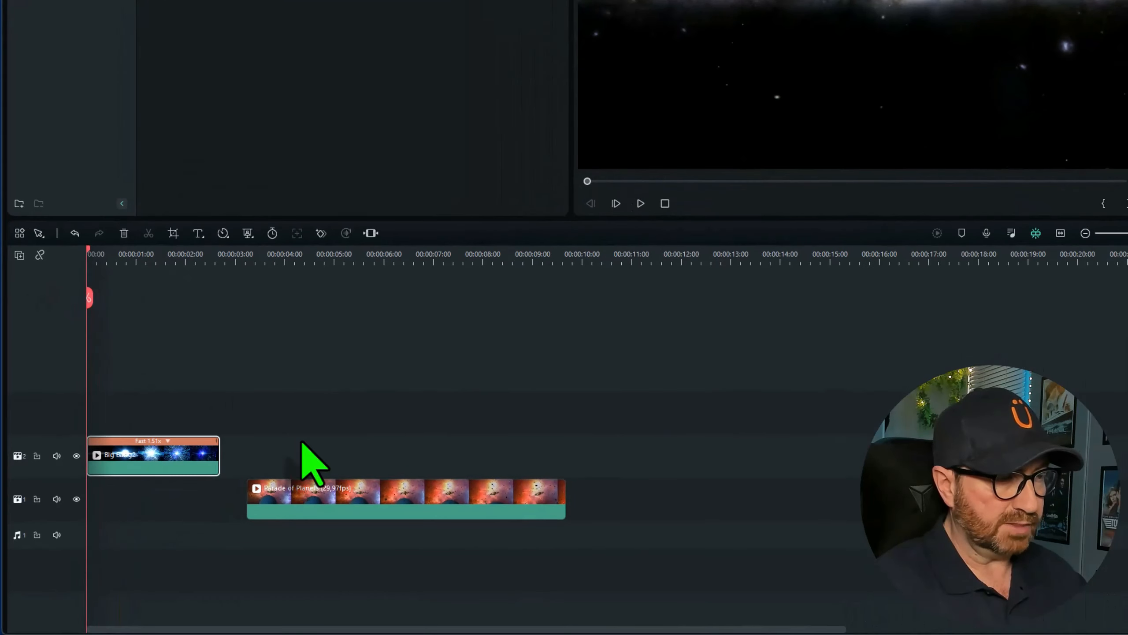
# Move Parade of Planets earlier to start just before 2 seconds, under Big Bang2's end, speed it up to 1.21x, and play the sequence
pyautogui.moveTo(390, 504); pyautogui.dragTo(313, 499)
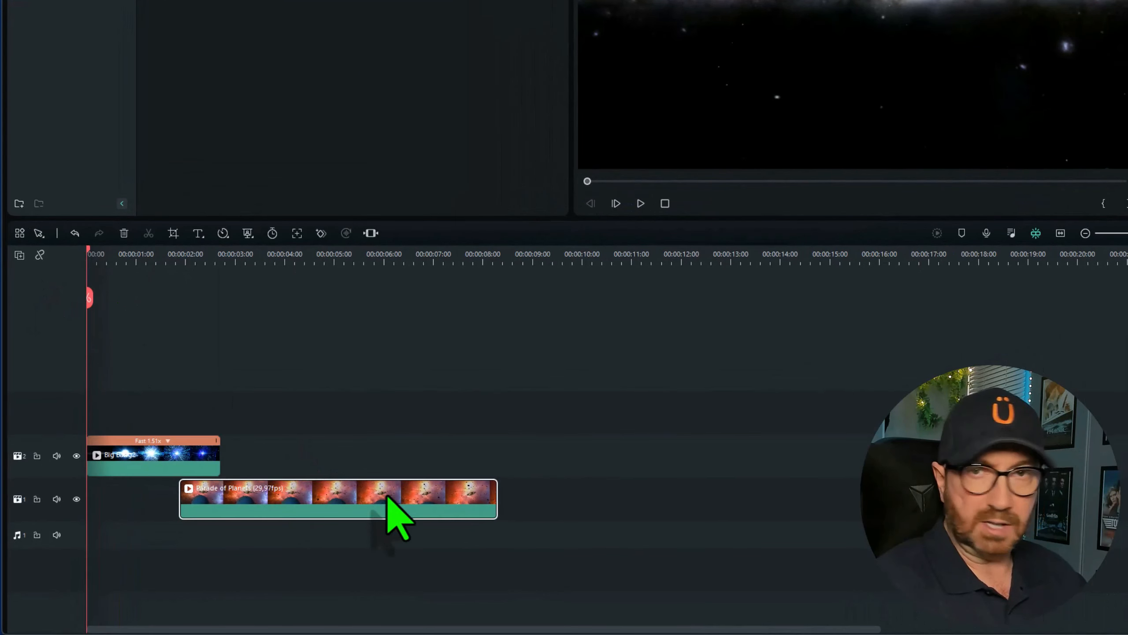
pyautogui.rightClick(333, 499)
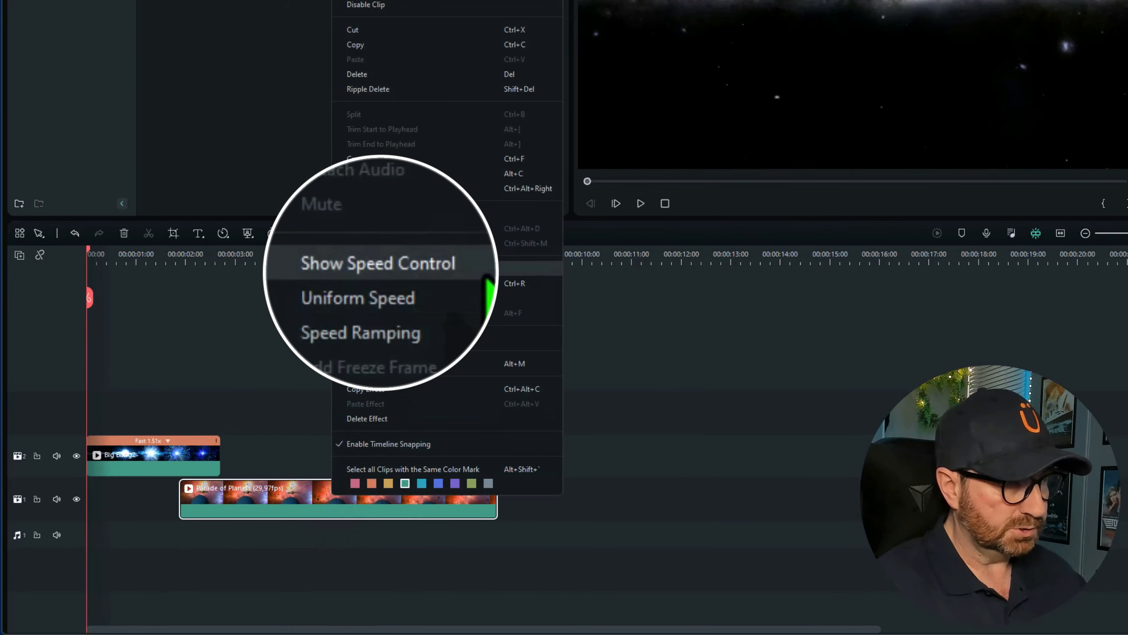
pyautogui.click(489, 268)
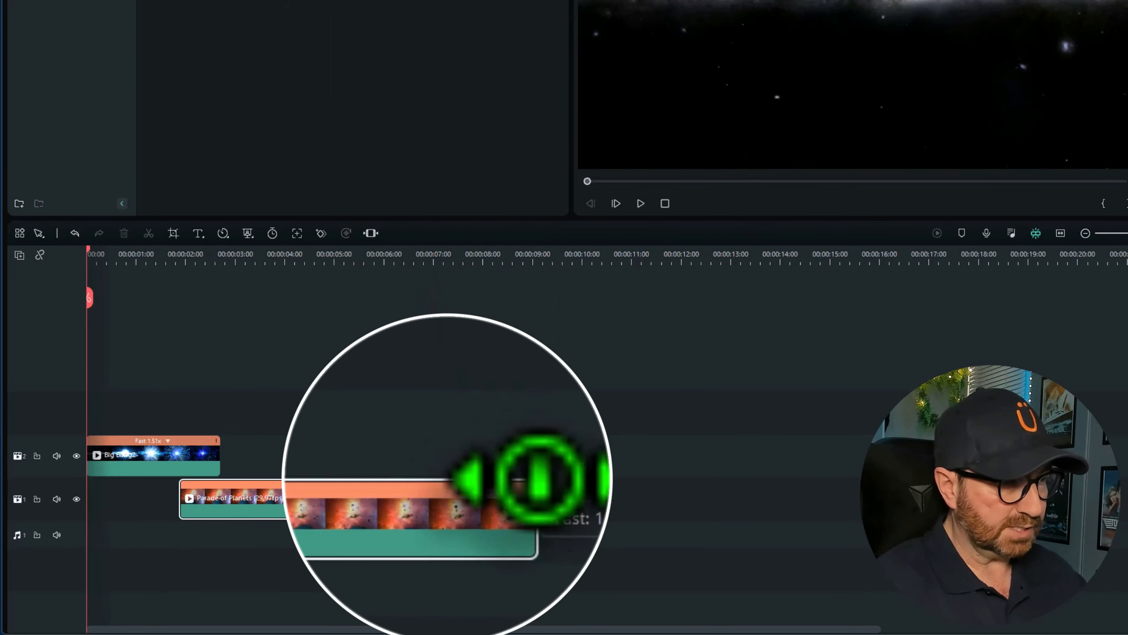
pyautogui.moveTo(494, 480); pyautogui.dragTo(441, 498)
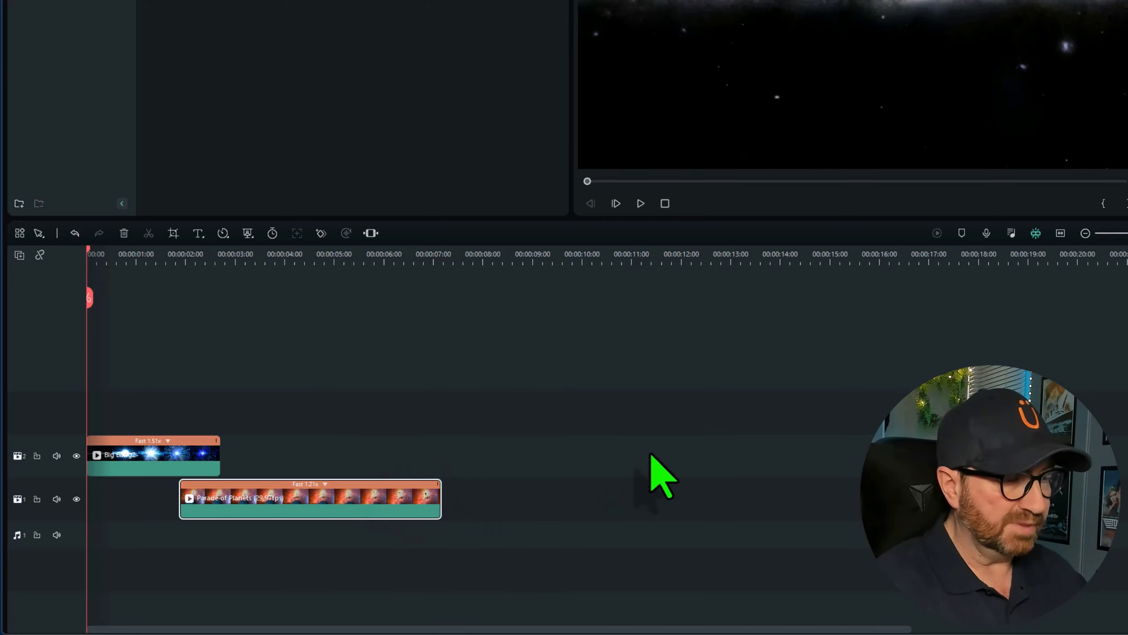
pyautogui.click(631, 210)
pyautogui.click(630, 211)
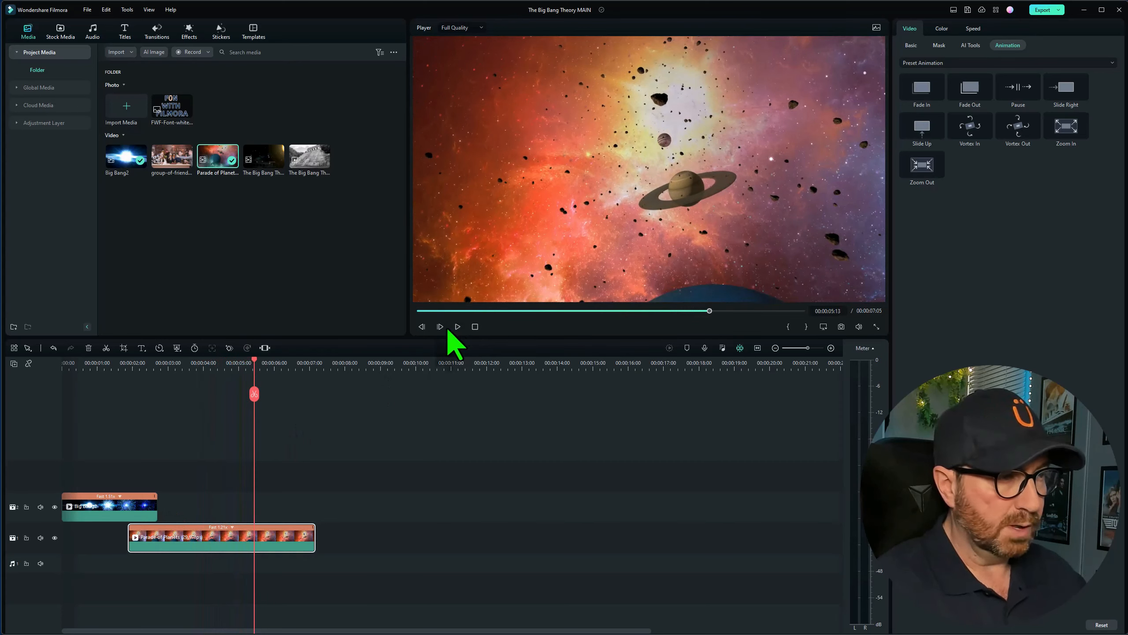
# Apply the Fade Out preset animation to the Big Bang2 clip
pyautogui.moveTo(253, 367); pyautogui.dragTo(112, 389)
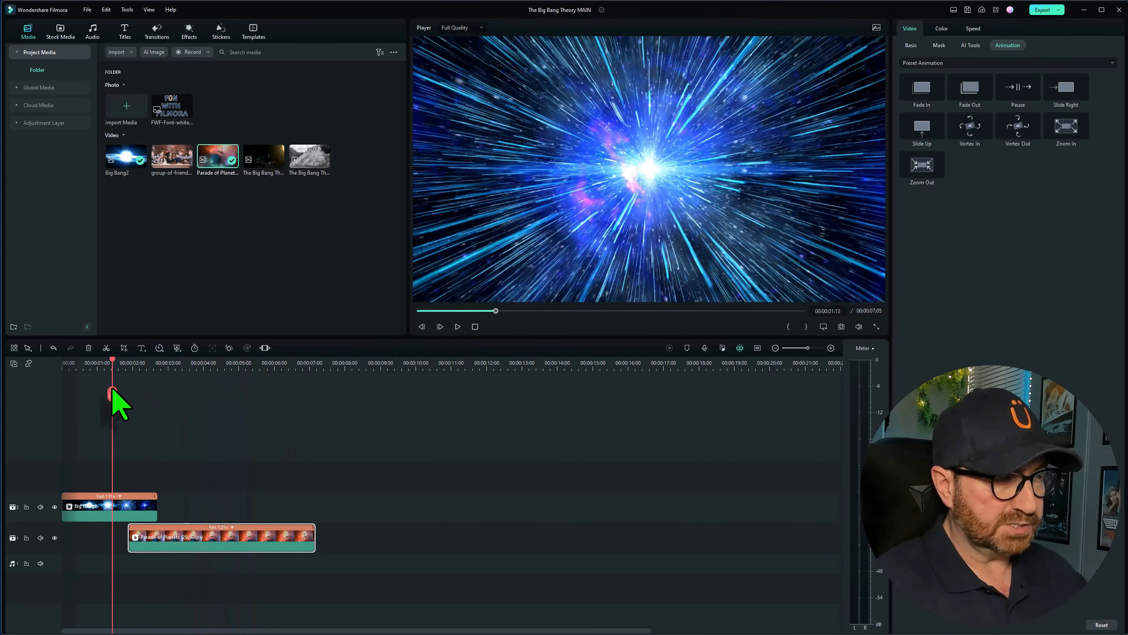
pyautogui.click(132, 511)
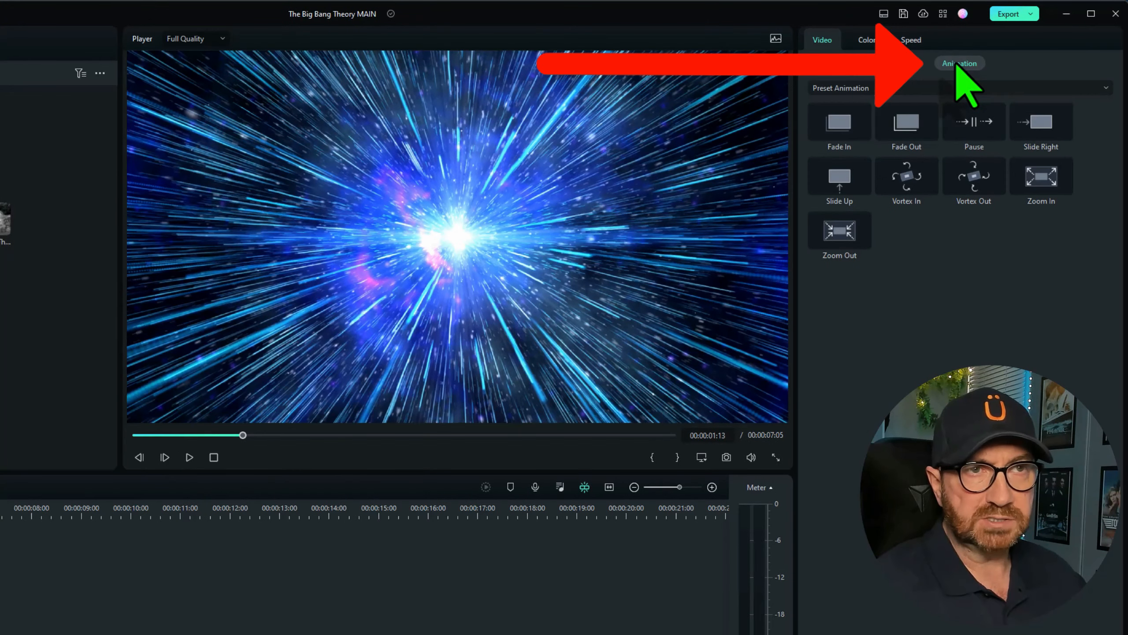
pyautogui.click(824, 65)
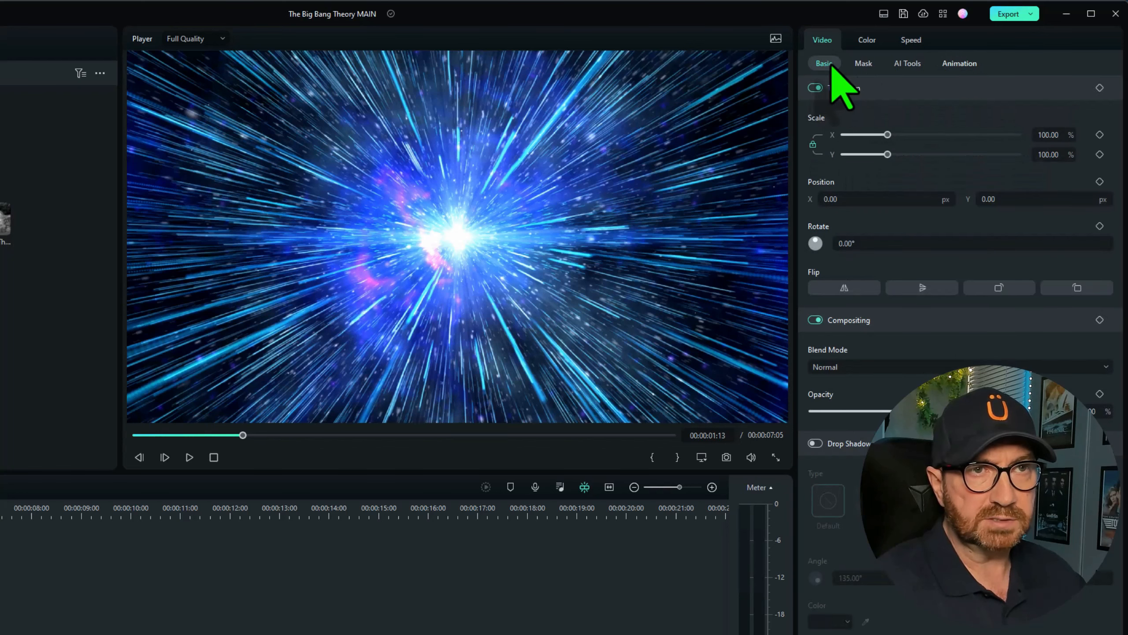
pyautogui.click(956, 63)
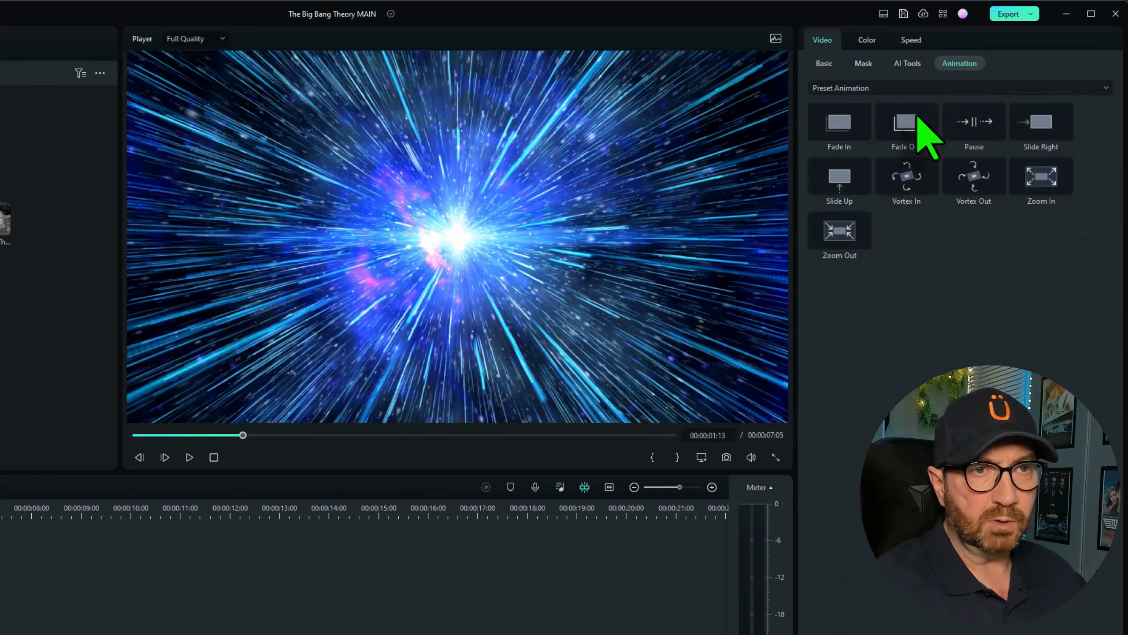
pyautogui.moveTo(904, 125); pyautogui.dragTo(0, 634)
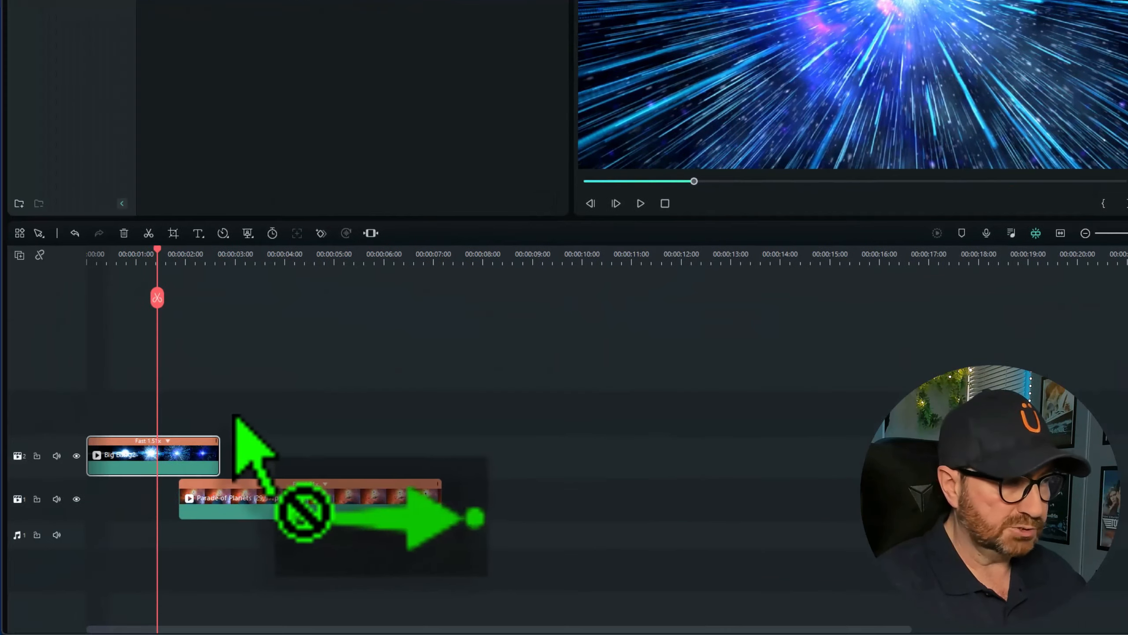
pyautogui.moveTo(234, 416); pyautogui.dragTo(211, 427)
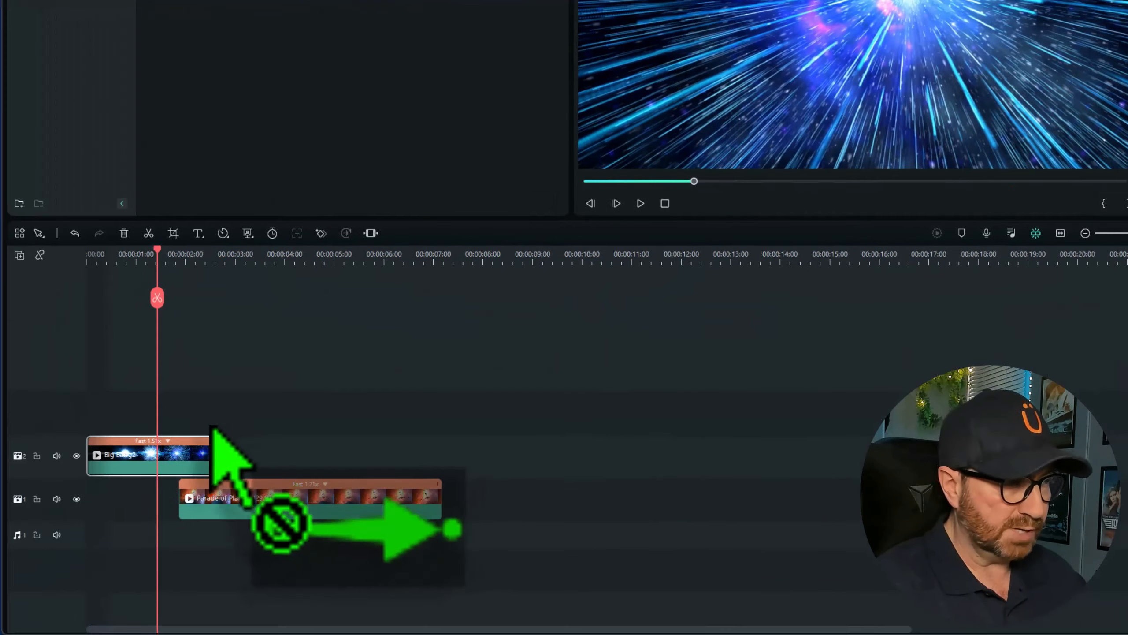
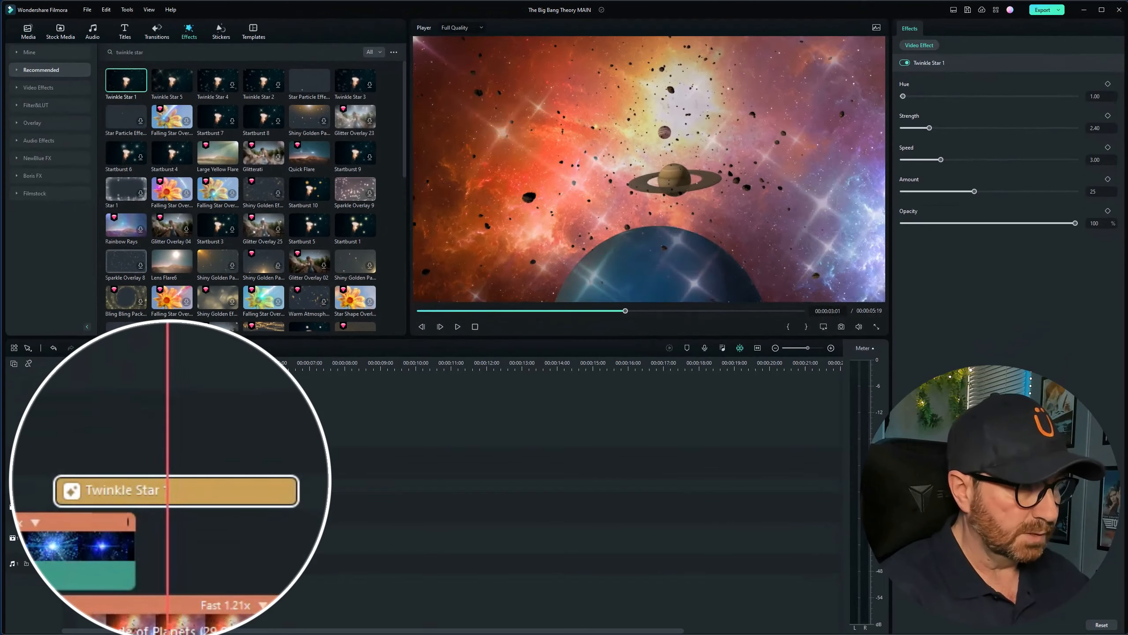
# Keyframe the Twinkle Star 1 effect's opacity from 100% at 00:00:01:26 to 0% at 00:00:04:13
pyautogui.click(130, 365)
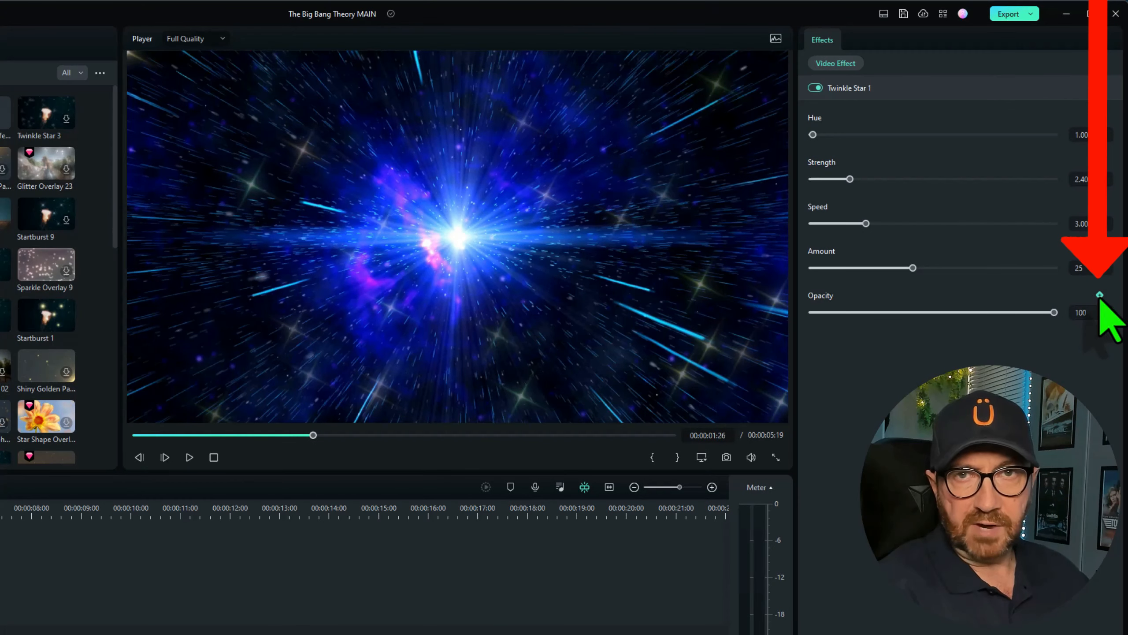
pyautogui.click(1100, 295)
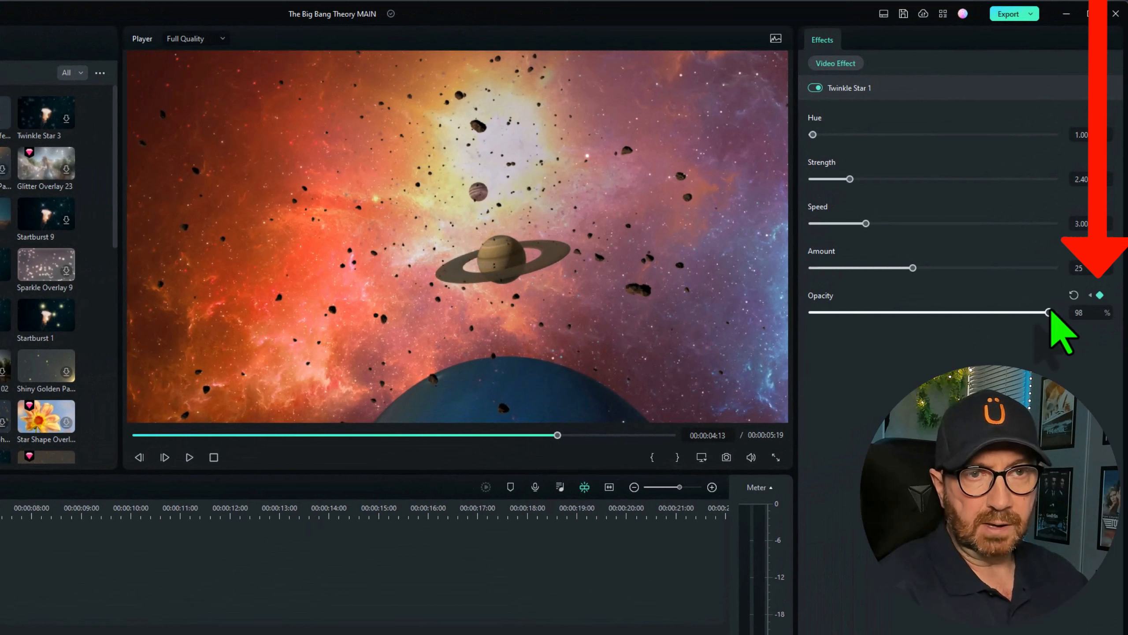
pyautogui.moveTo(1054, 312); pyautogui.dragTo(793, 332)
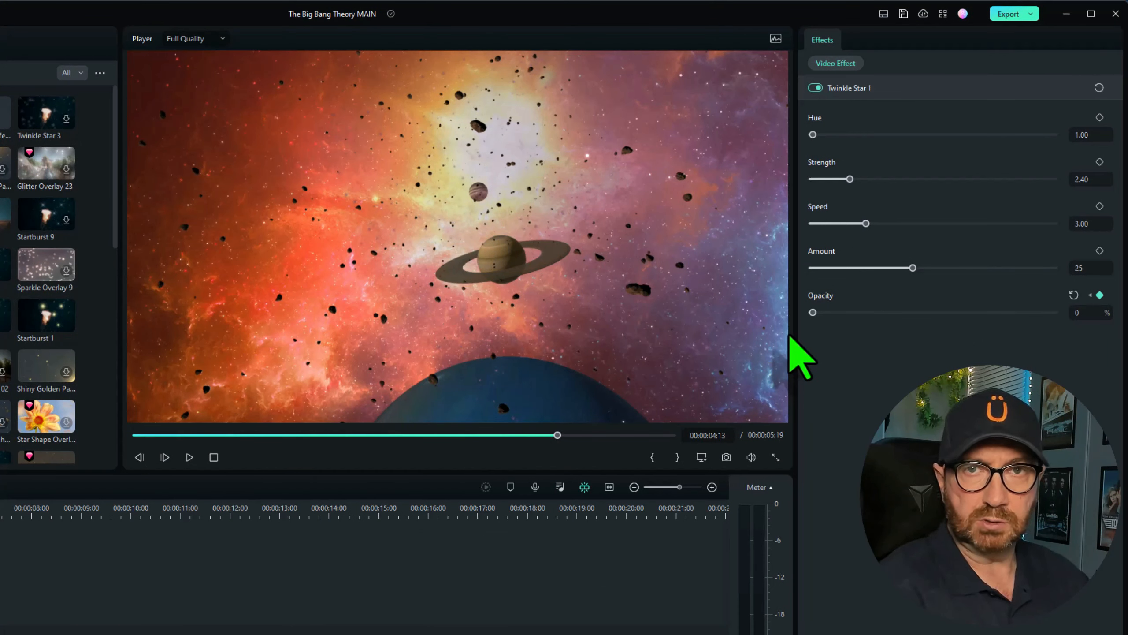
# Play back the sequence to check how the Twinkle Star 1 effect fades over Parade of Planets
pyautogui.press('space')
pyautogui.press('space')
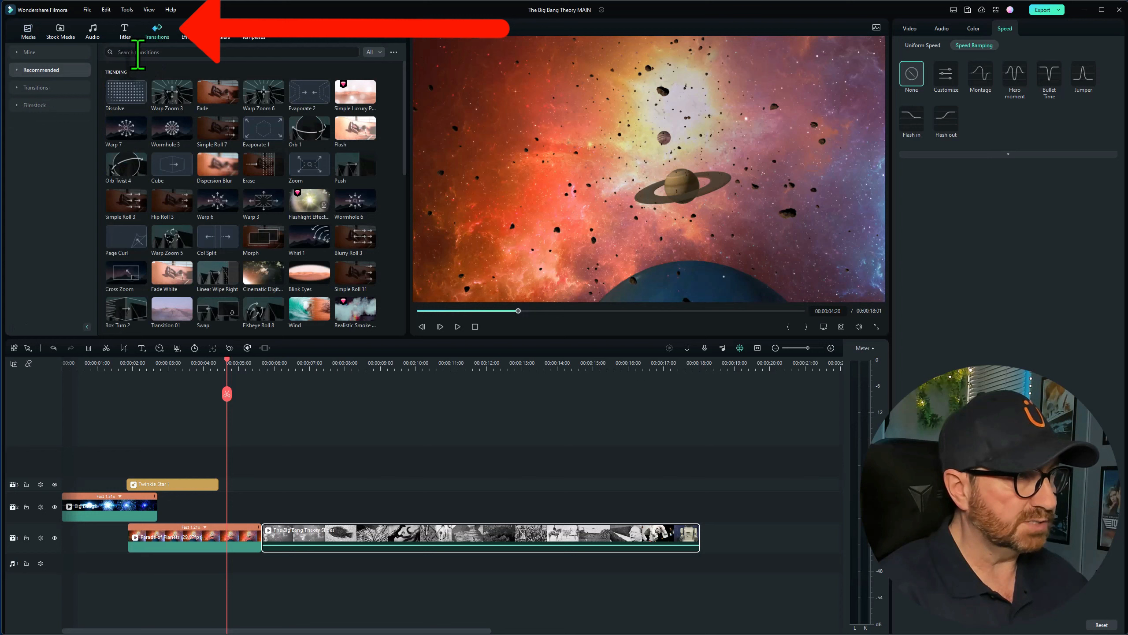
# Search the transitions library for "simple luxury promo"
pyautogui.click(157, 32)
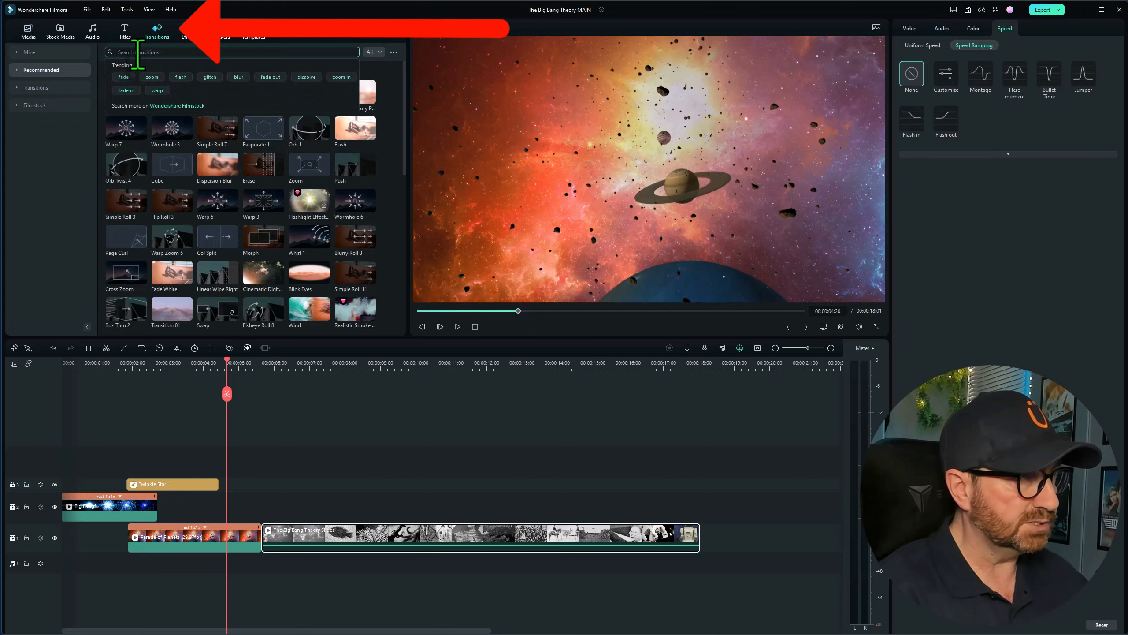
pyautogui.click(71, 71)
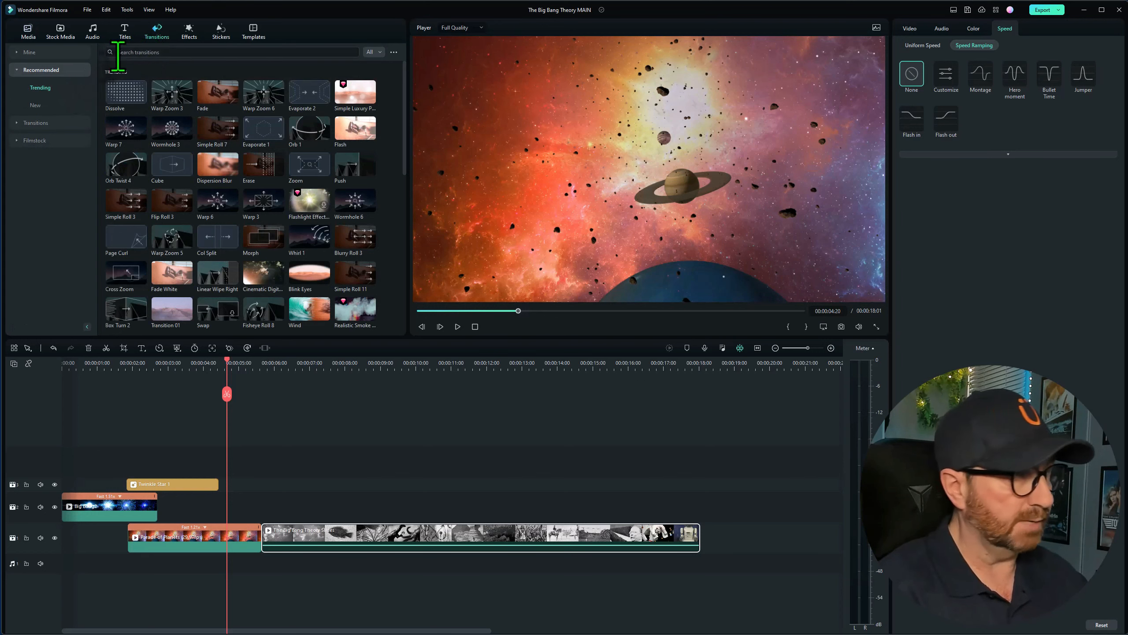
pyautogui.click(117, 51)
pyautogui.write('simple lu')
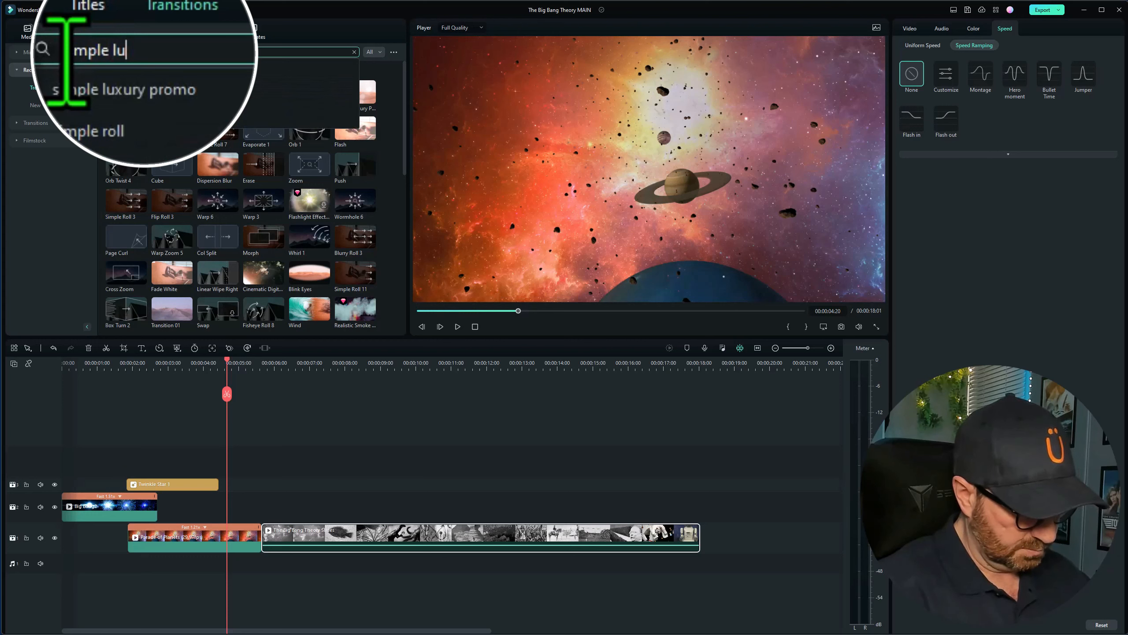
pyautogui.write('xury ')
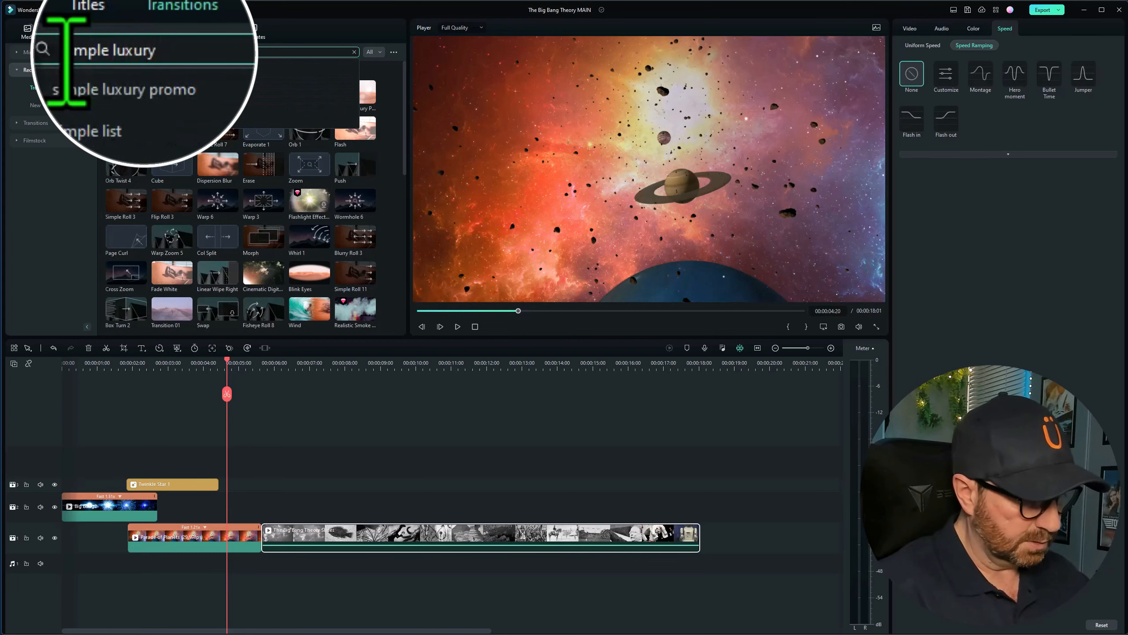
pyautogui.write('promo')
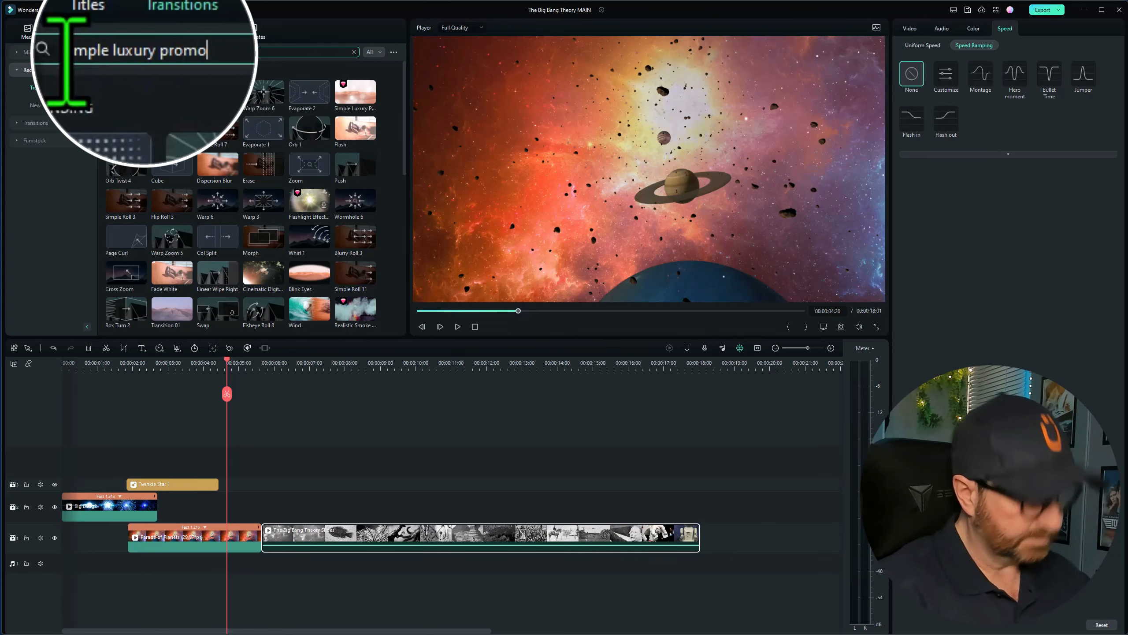
pyautogui.press('Return')
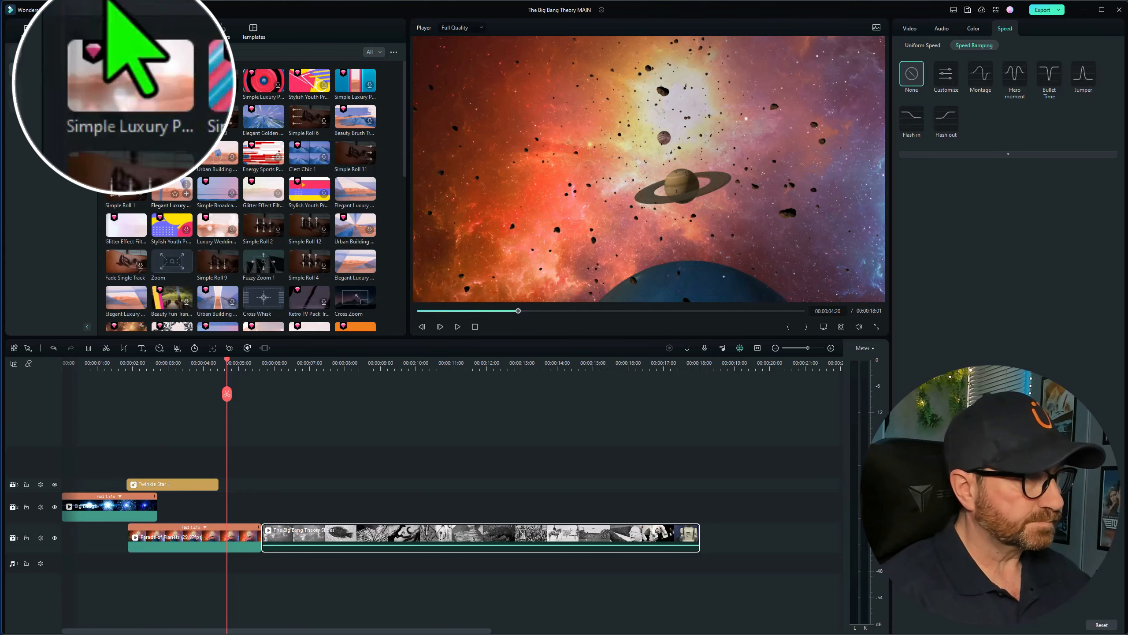
# Apply the Simple Luxury Promo transition between Parade of Planets and The Big Bang Theory slideshow, shorten it to about 19 frames, and play it
pyautogui.moveTo(126, 79); pyautogui.dragTo(282, 547)
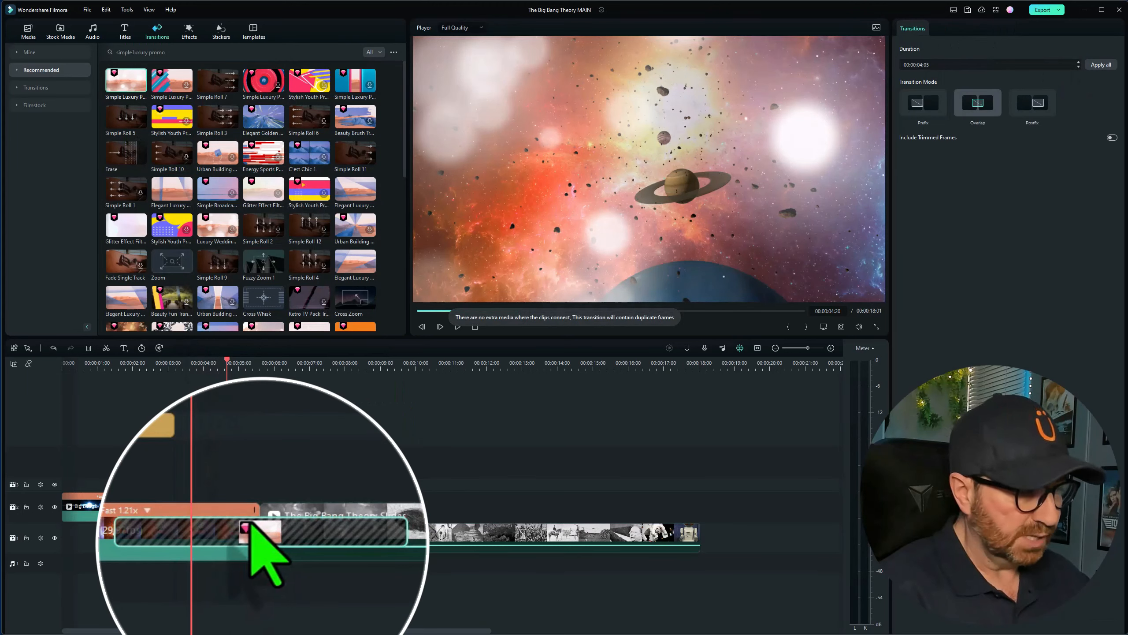
pyautogui.moveTo(118, 532); pyautogui.dragTo(249, 546)
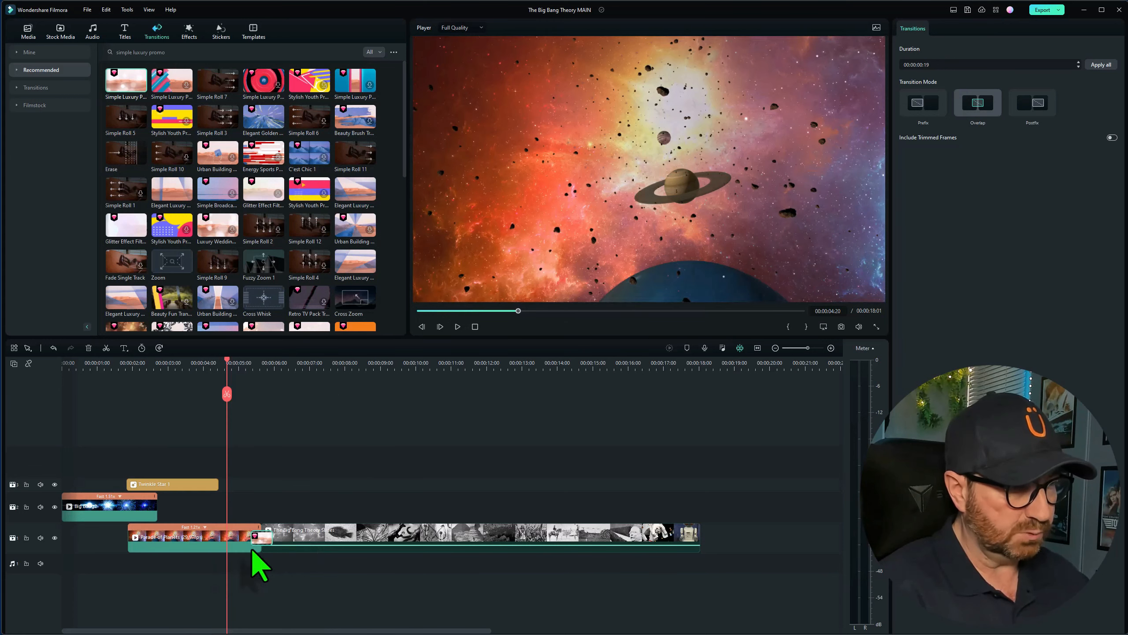
pyautogui.click(191, 383)
pyautogui.press('space')
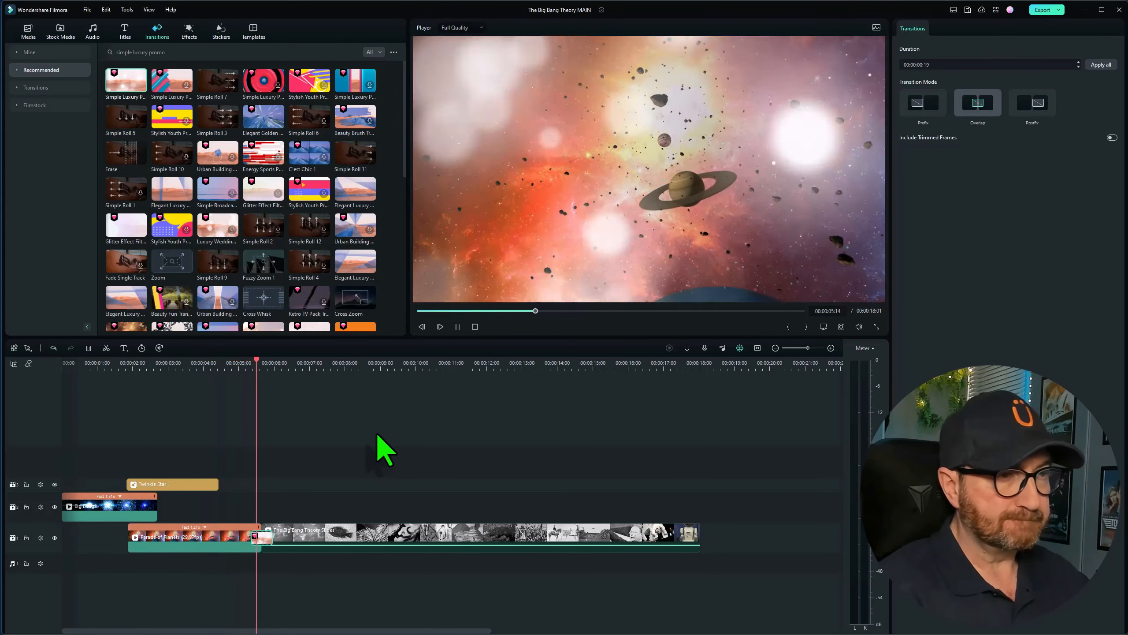
pyautogui.press('space')
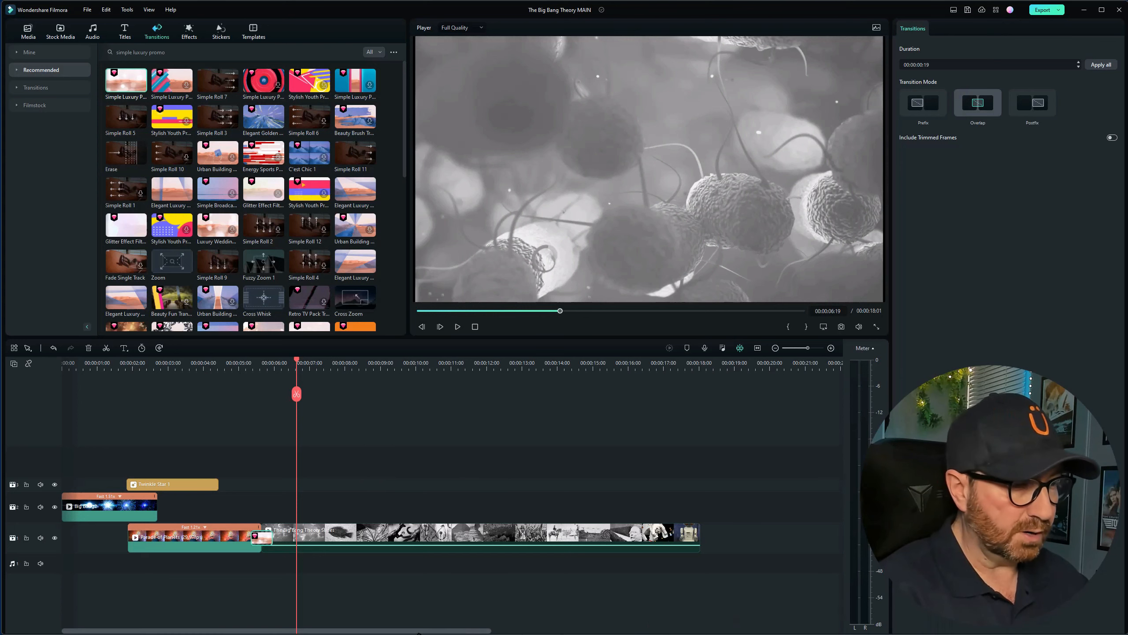
# Preview the group-of-friends media clip and mark its in and out points around the toast
pyautogui.moveTo(418, 630); pyautogui.dragTo(537, 631)
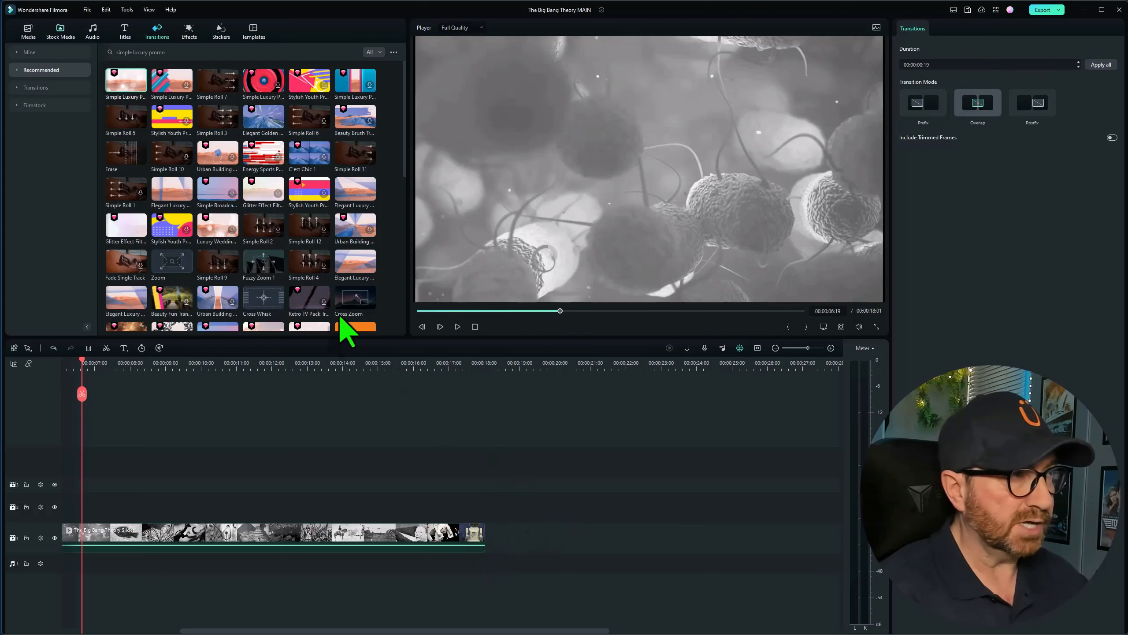
pyautogui.click(26, 31)
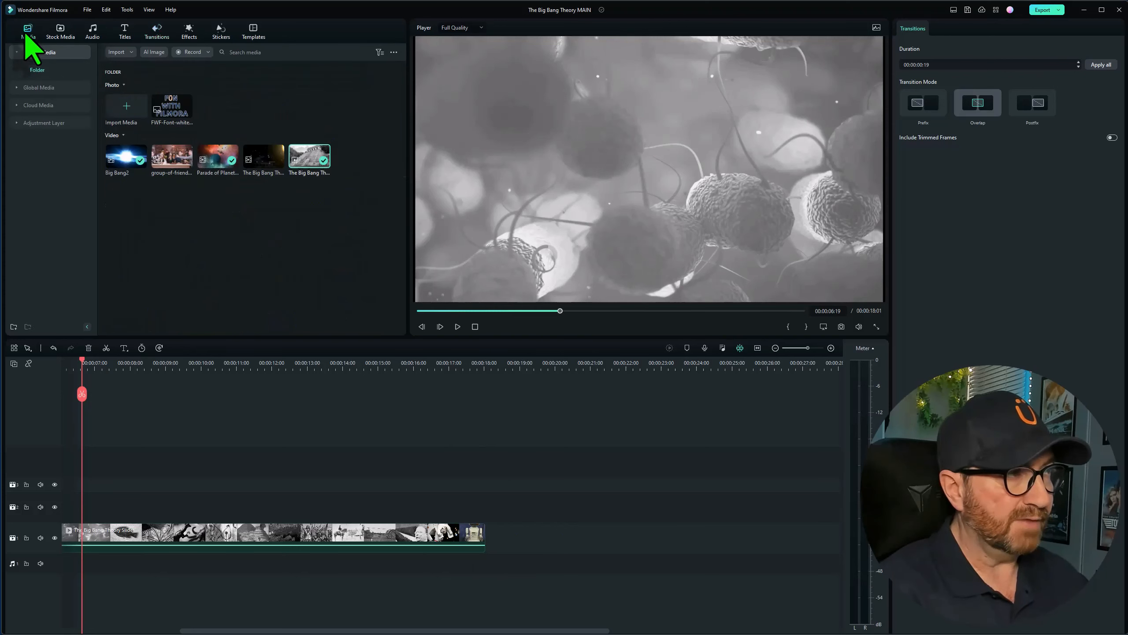
pyautogui.doubleClick(168, 158)
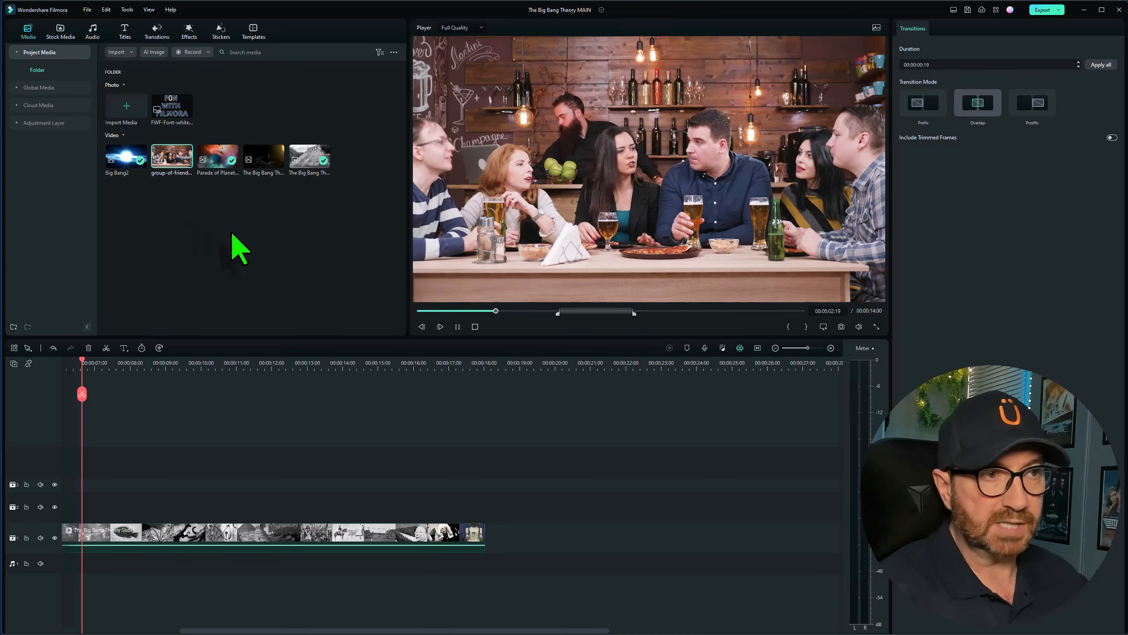
pyautogui.press('space')
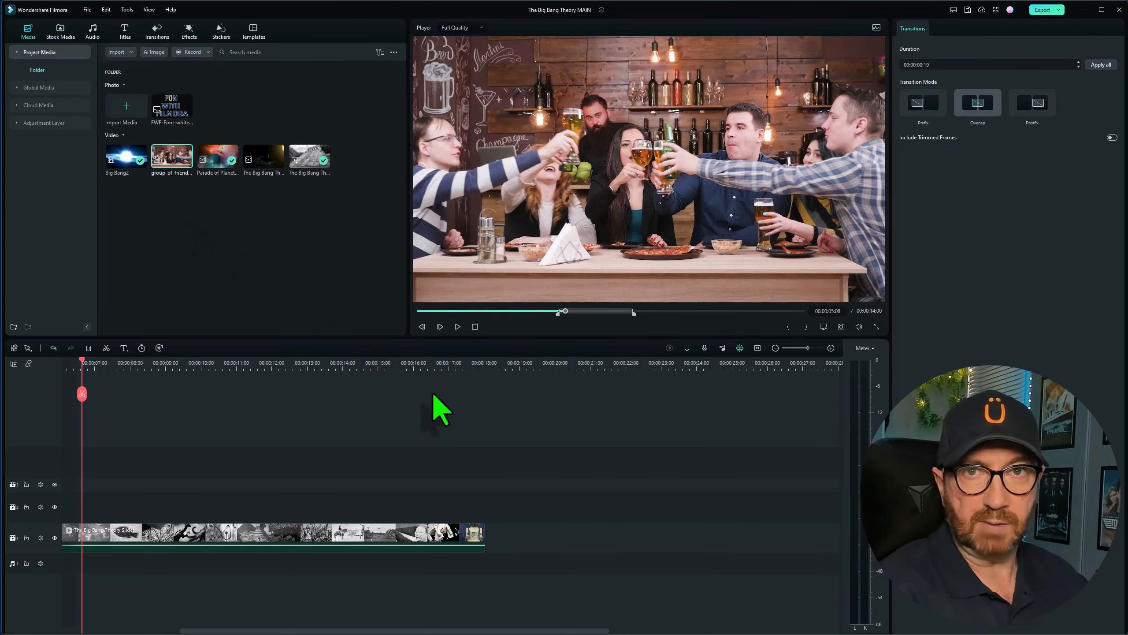
pyautogui.press('space')
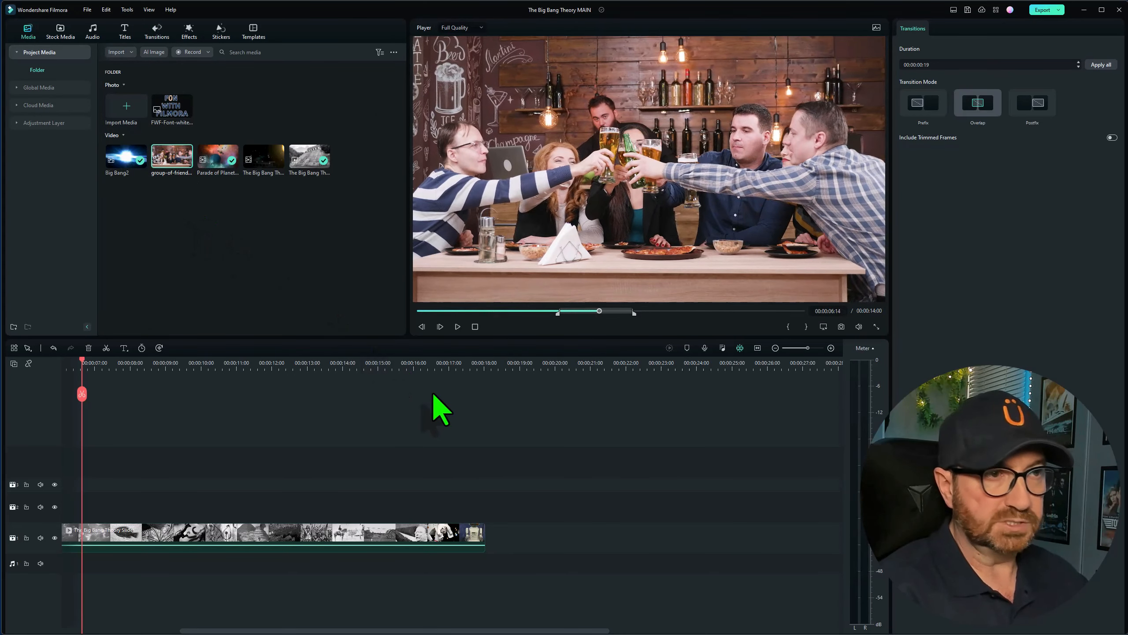
pyautogui.moveTo(600, 311); pyautogui.dragTo(550, 318)
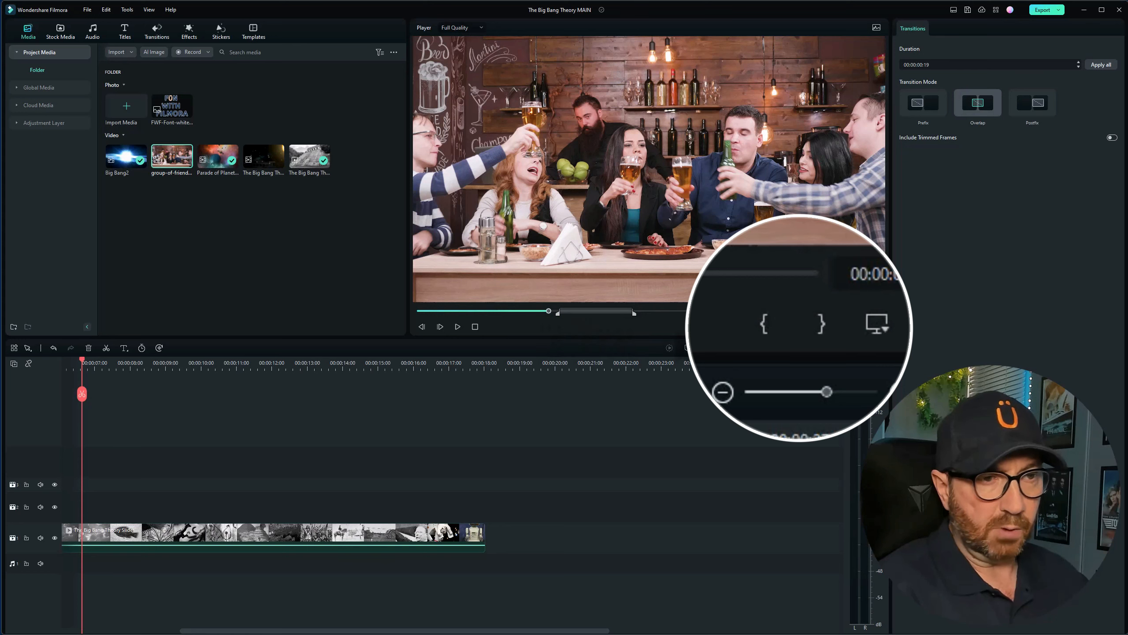
pyautogui.click(796, 328)
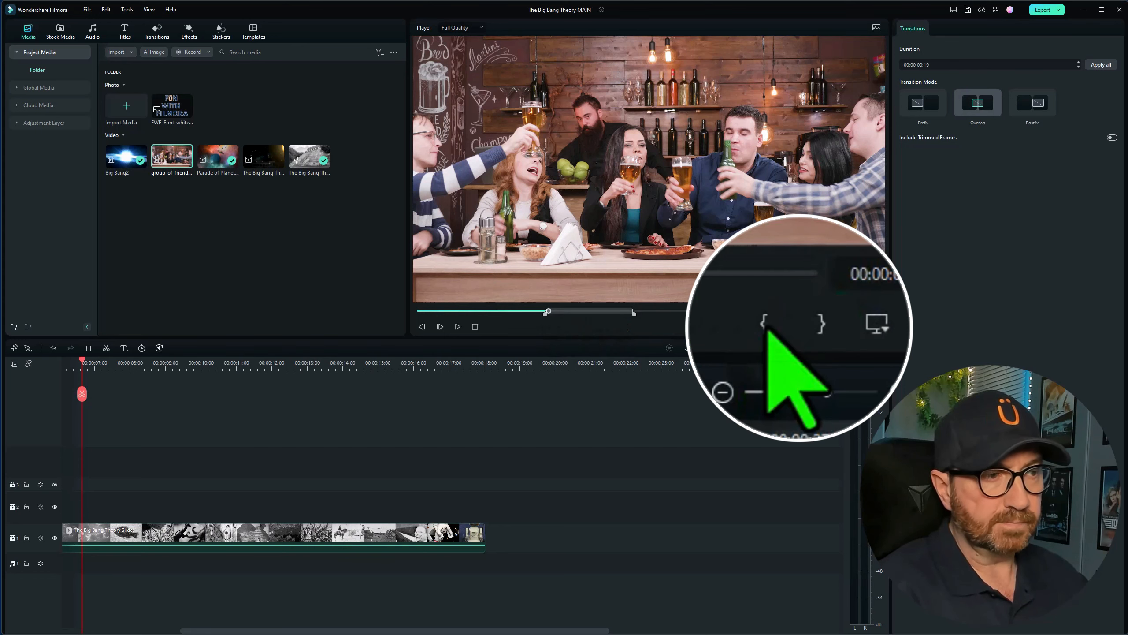
pyautogui.click(458, 326)
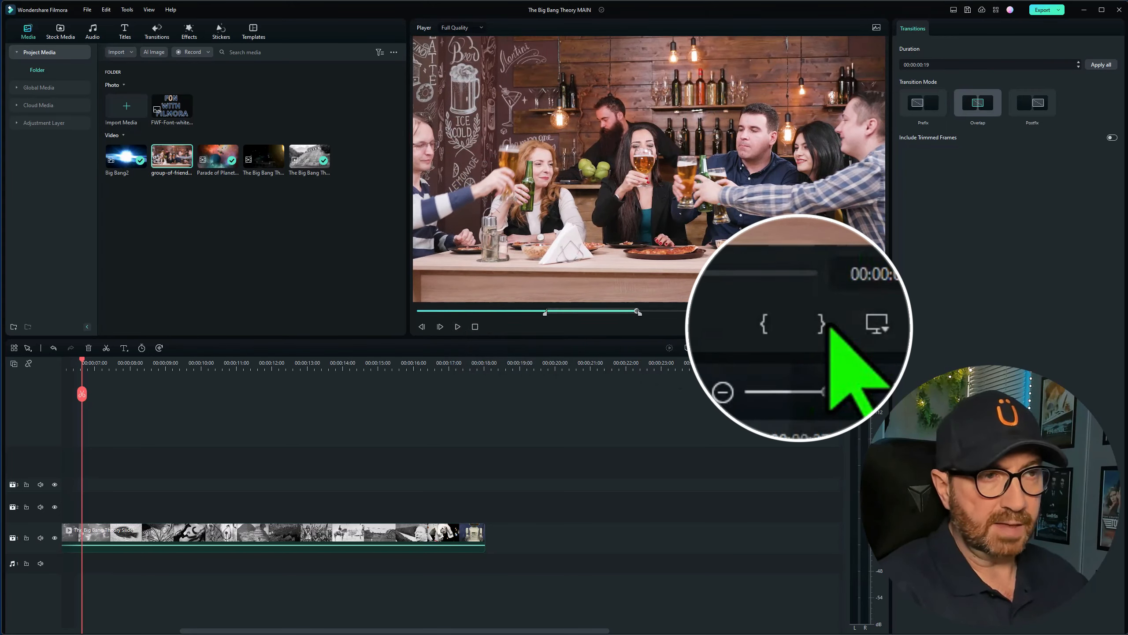
# Place the marked group-of-friends clip directly after the slideshow, trim its end to leave about 2 seconds, and play it back
pyautogui.moveTo(616, 245); pyautogui.dragTo(495, 541)
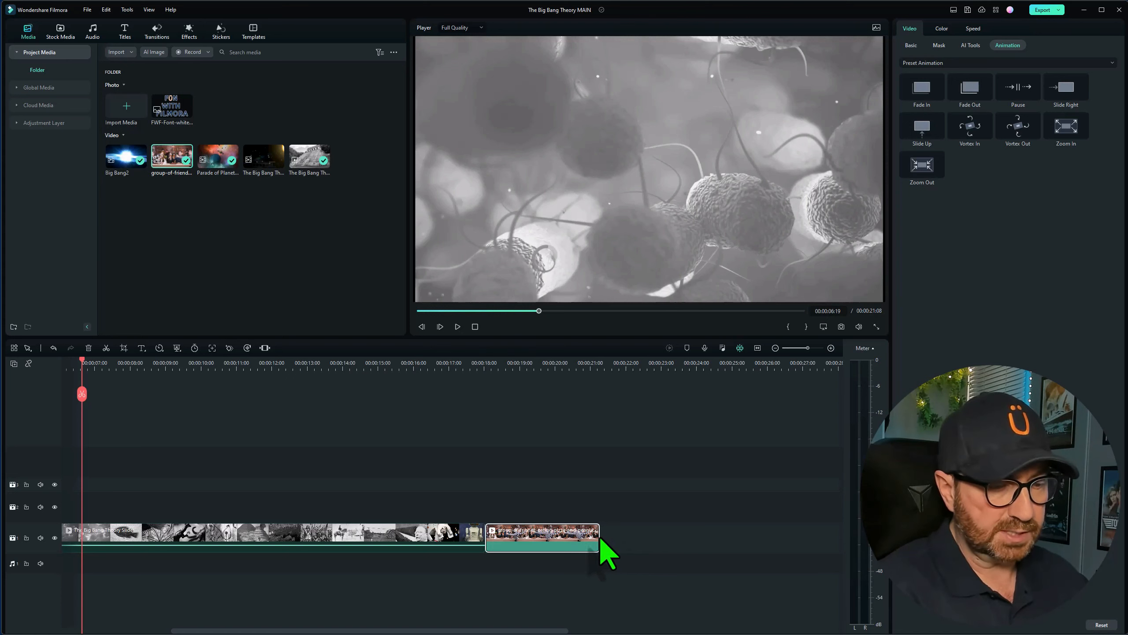
pyautogui.moveTo(600, 537); pyautogui.dragTo(557, 538)
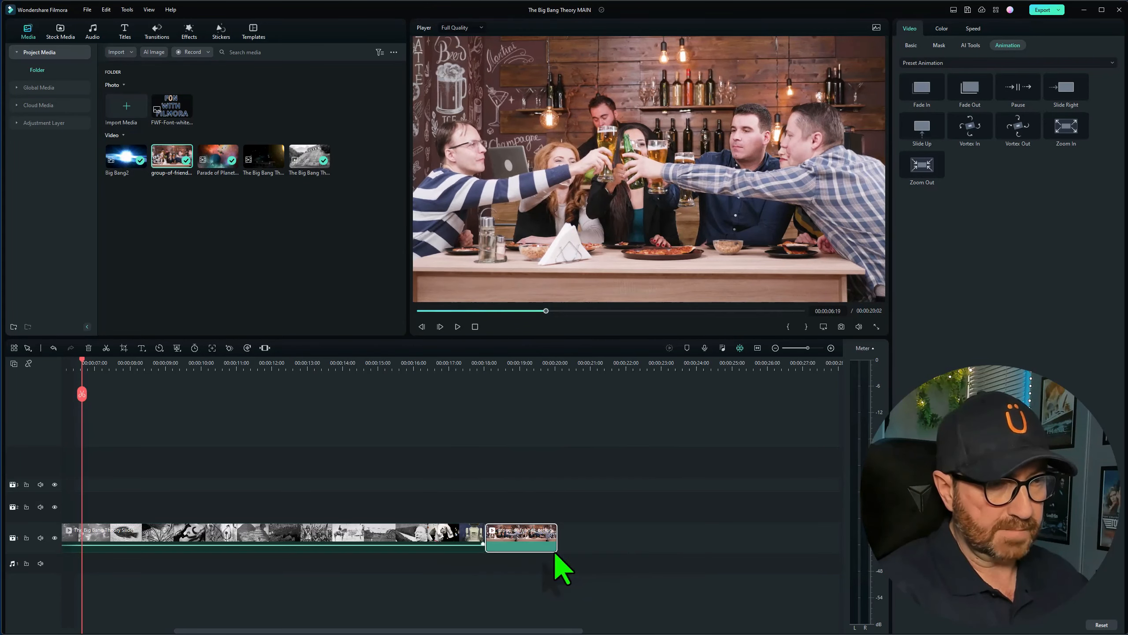
pyautogui.click(424, 364)
pyautogui.press('space')
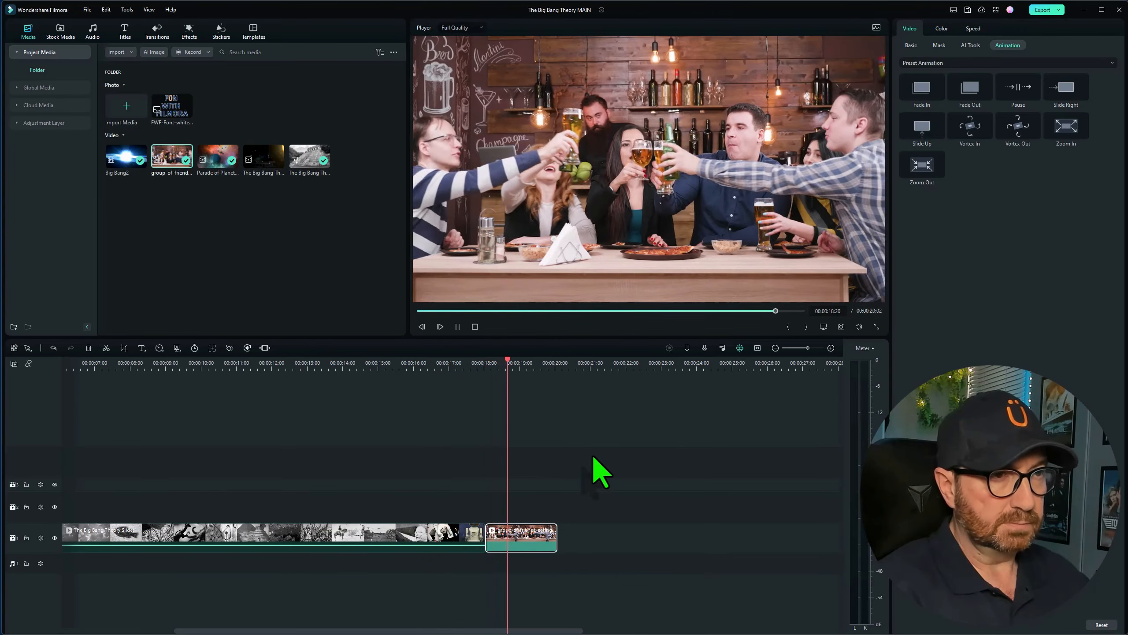
pyautogui.press('space')
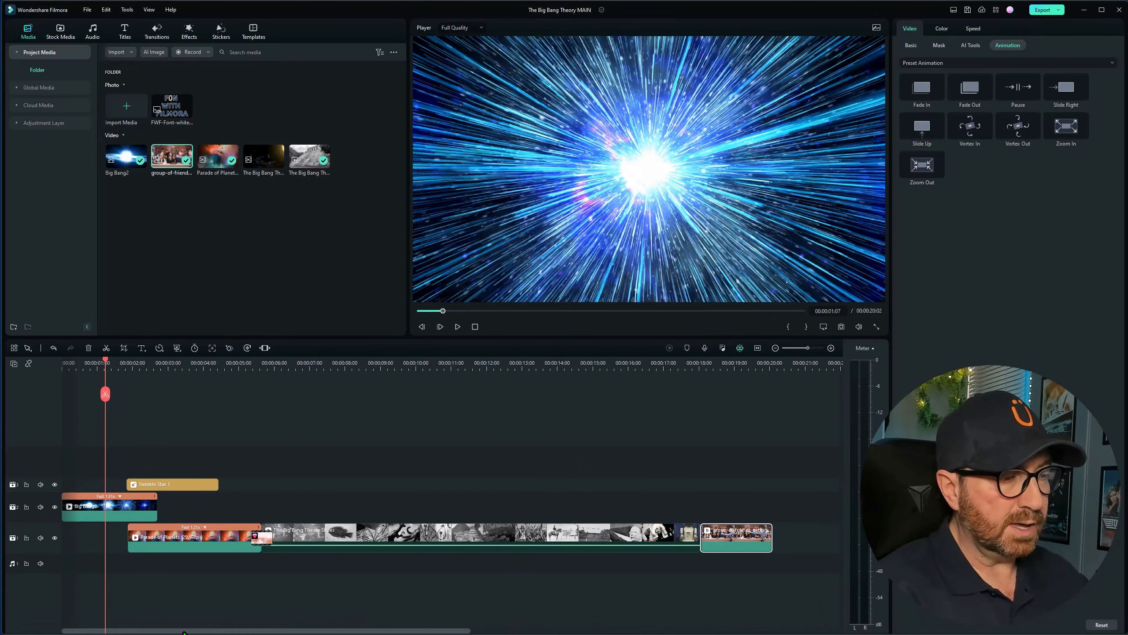
# Add the red and orange nebula image from the stock media favorites directly after the group-of-friends clip
pyautogui.moveTo(184, 632); pyautogui.dragTo(269, 631)
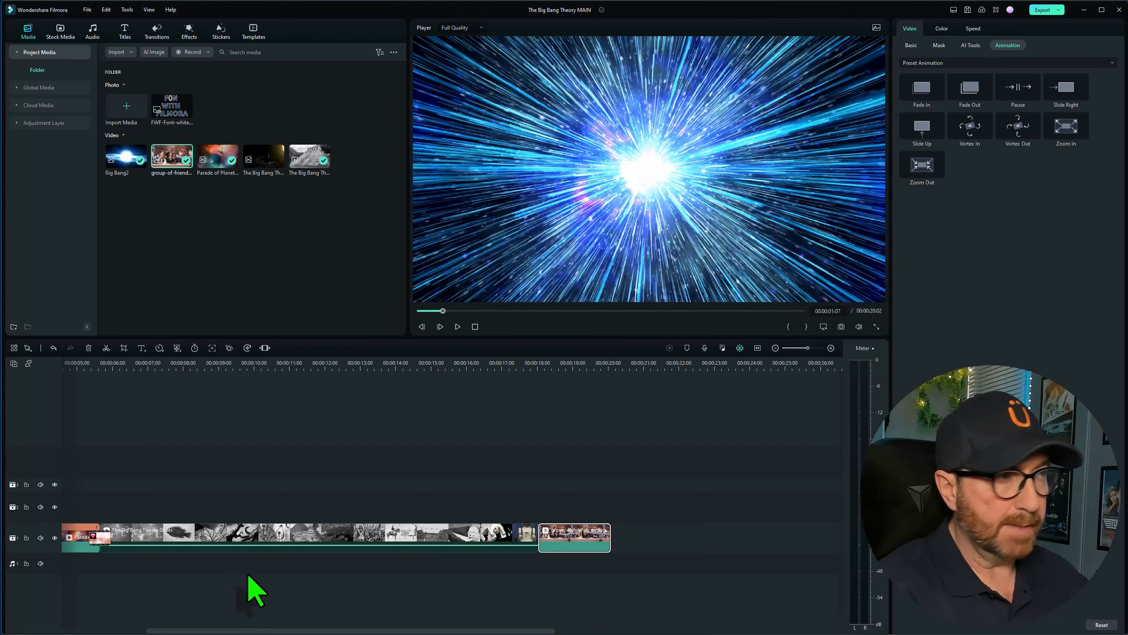
pyautogui.click(64, 30)
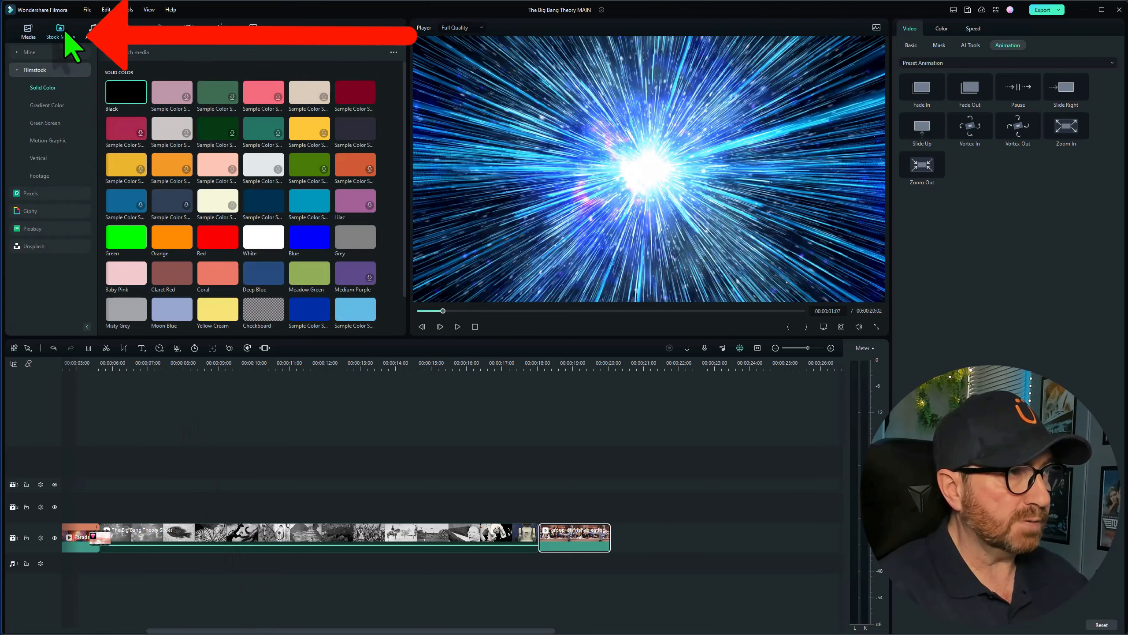
pyautogui.click(43, 57)
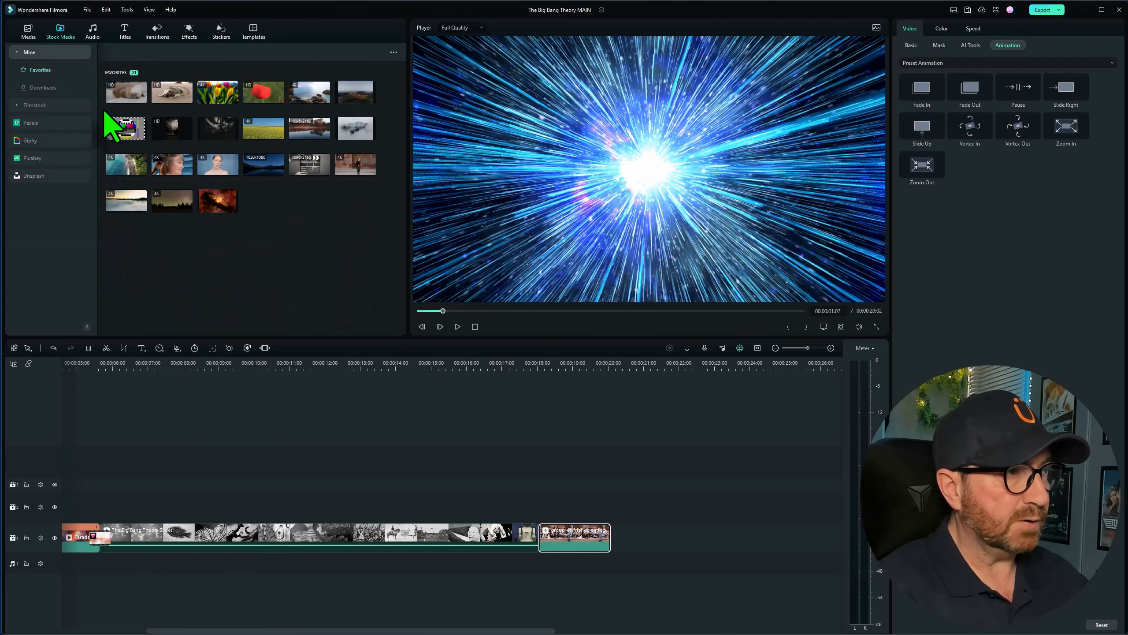
pyautogui.moveTo(220, 211); pyautogui.dragTo(646, 549)
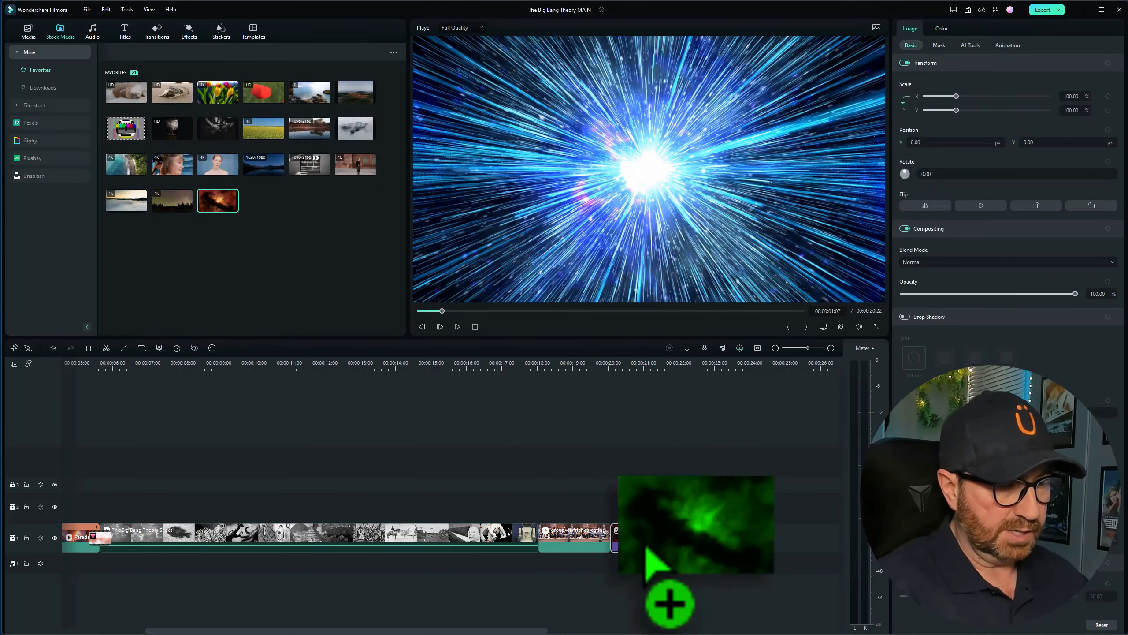
# Extend the nebula image to end at 00:00:21:06, play the cut into it, and apply Crop to Fit
pyautogui.click(622, 362)
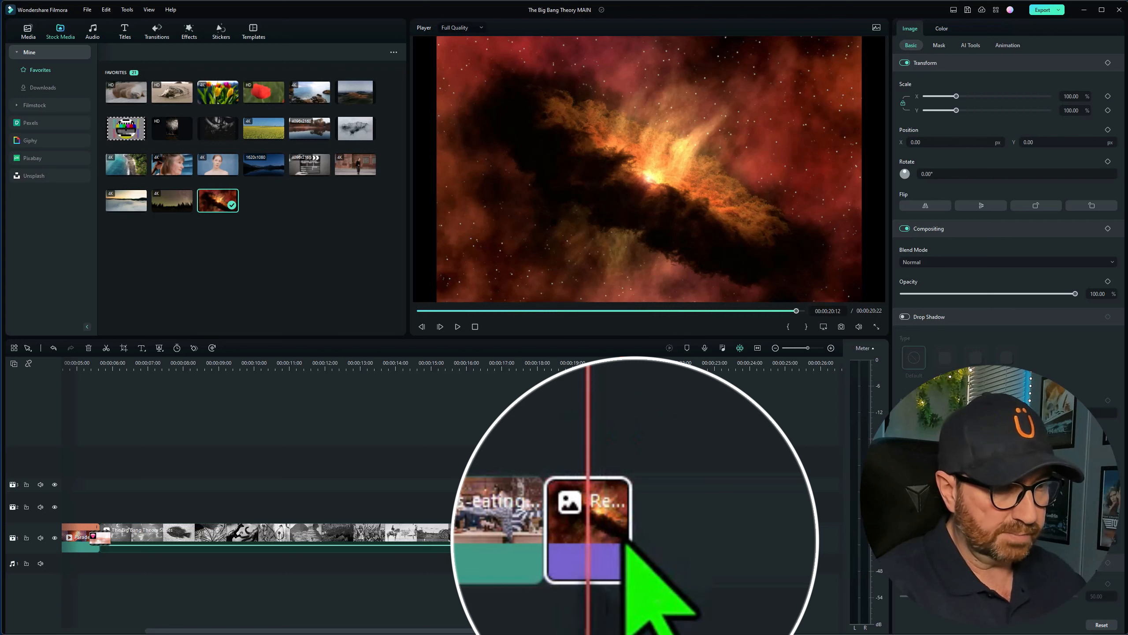
pyautogui.moveTo(634, 543); pyautogui.dragTo(690, 554)
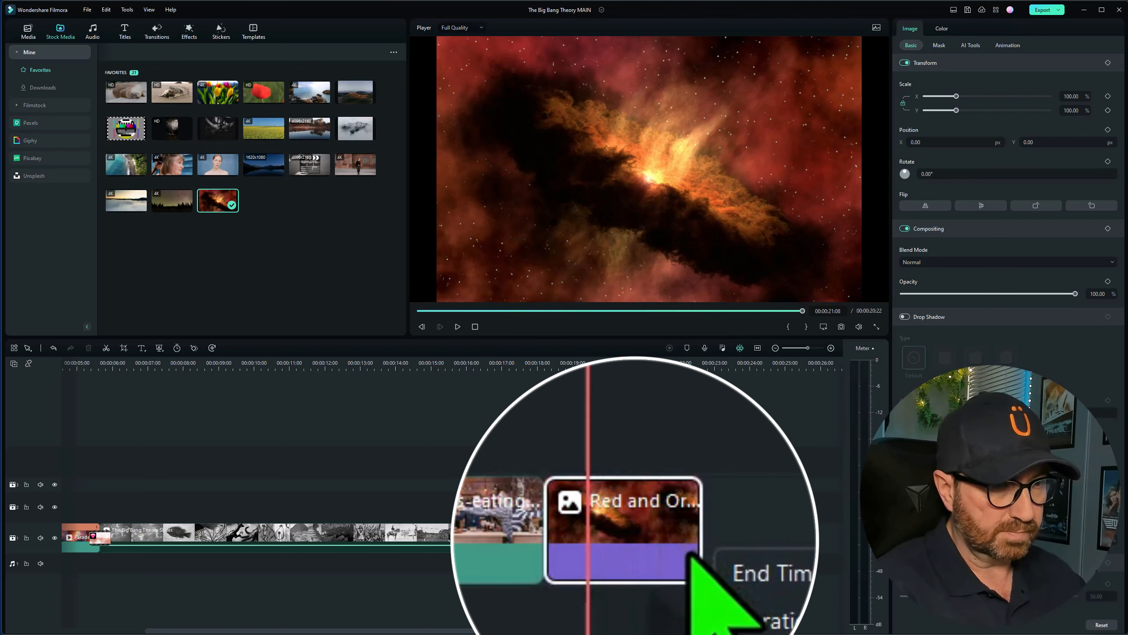
pyautogui.click(594, 369)
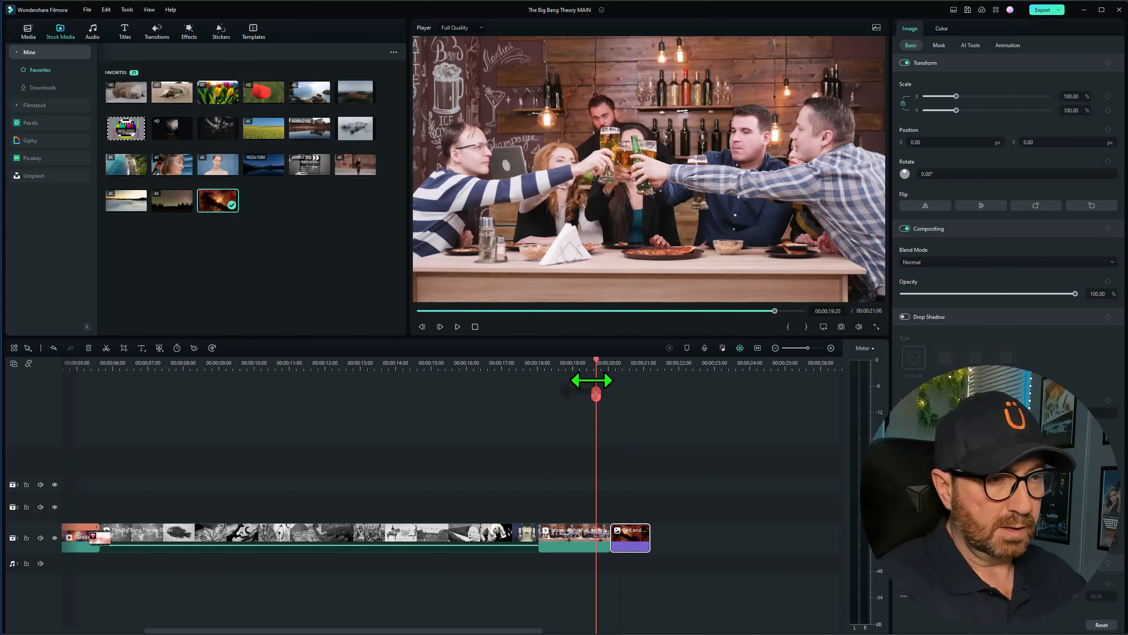
pyautogui.press('space')
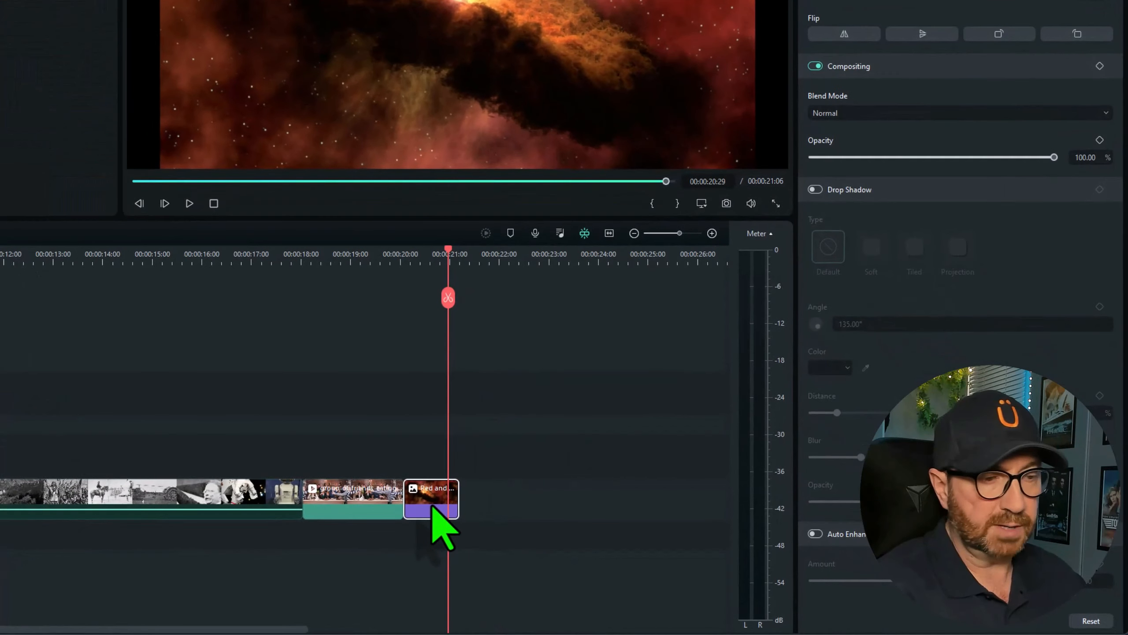
pyautogui.rightClick(634, 545)
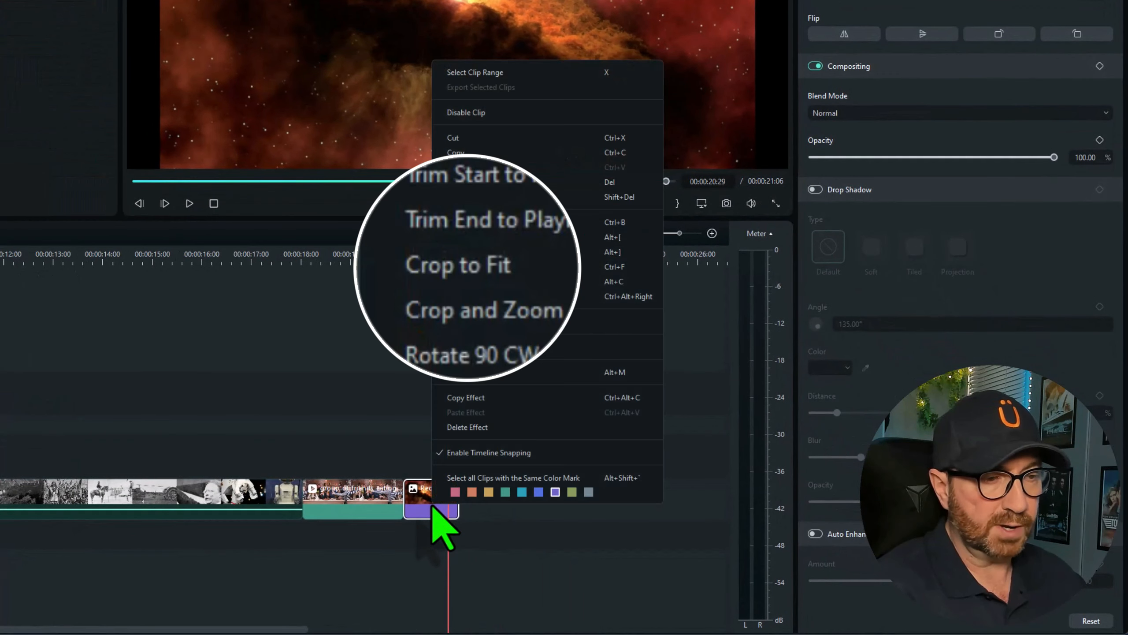
pyautogui.click(549, 266)
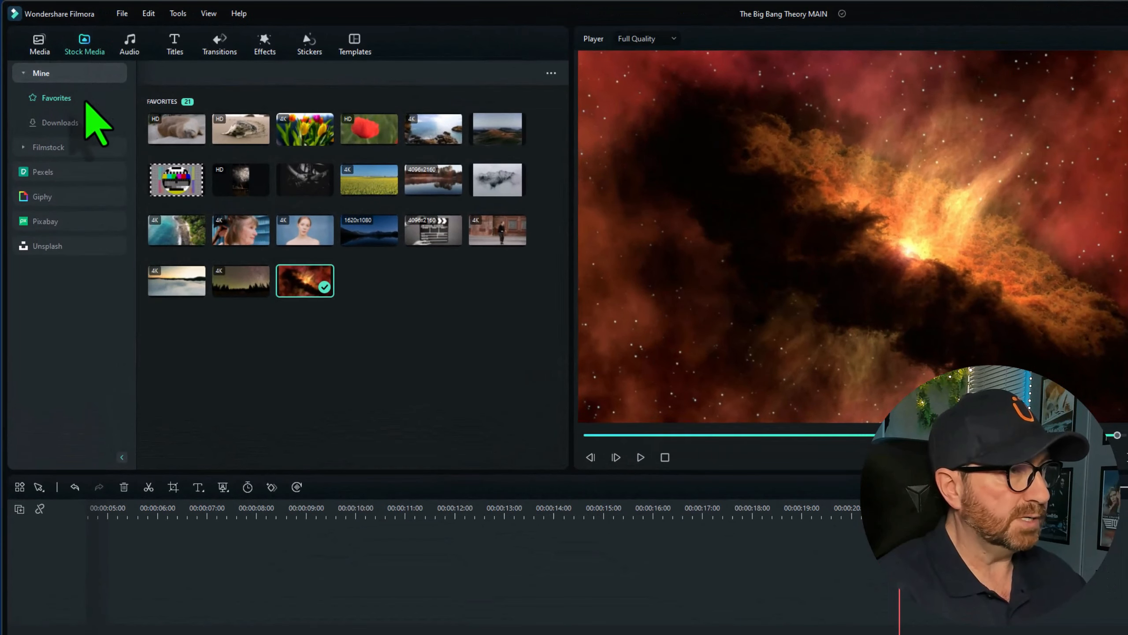
# Add the Black solid color from the Filmstock stock media directly after the nebula image
pyautogui.click(76, 148)
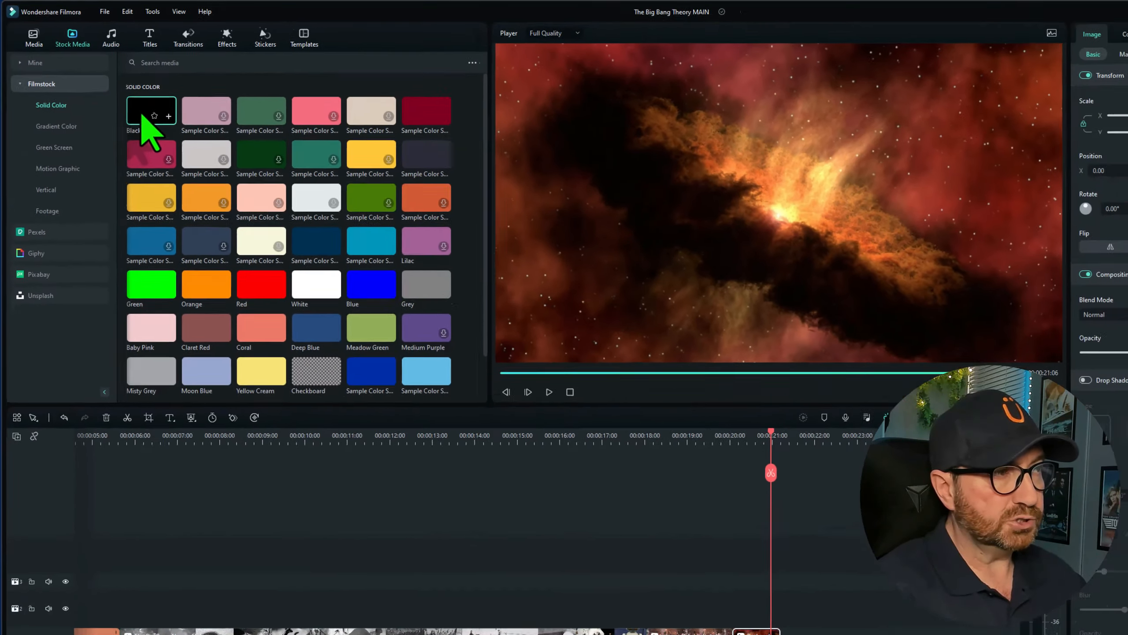
pyautogui.moveTo(182, 134); pyautogui.dragTo(390, 310)
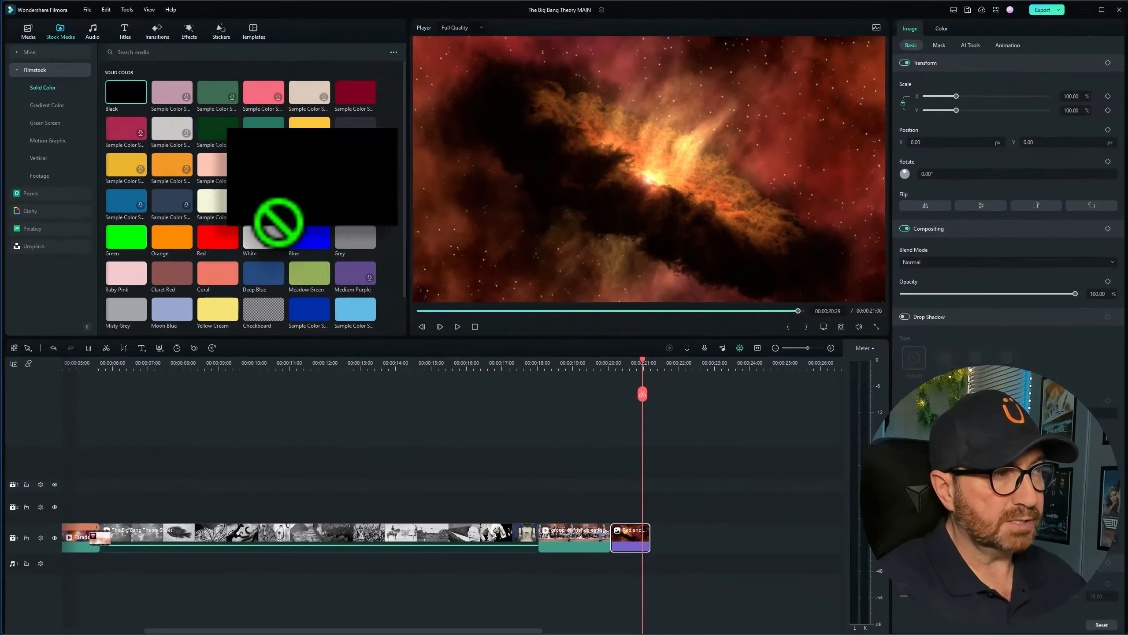
pyautogui.moveTo(263, 209); pyautogui.dragTo(727, 546)
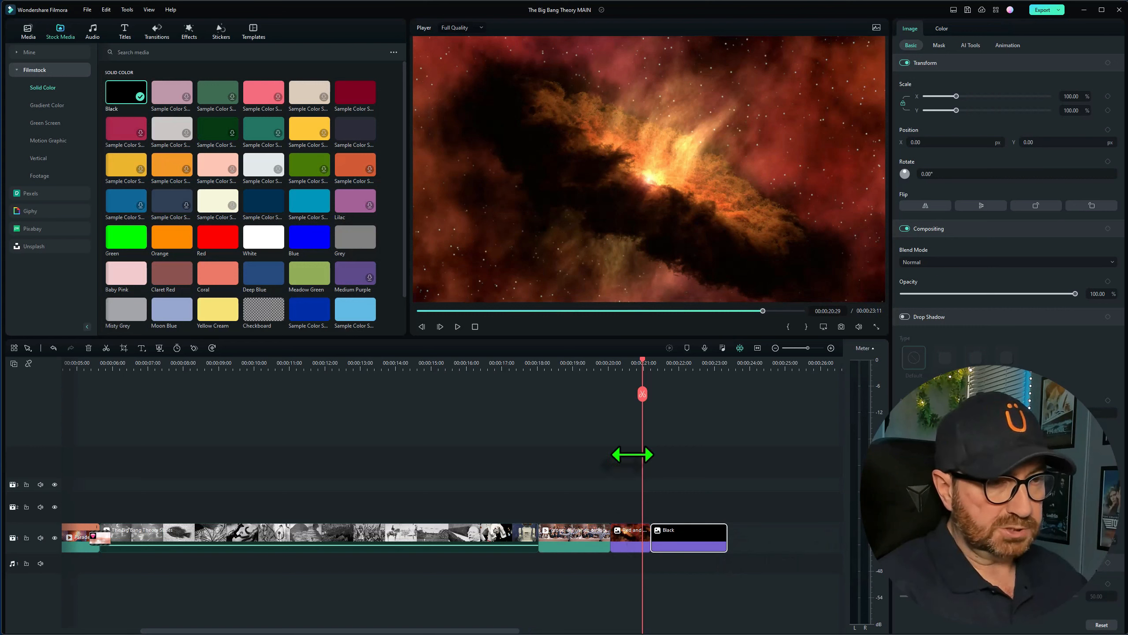
# Go to the cut between the group-of-friends clip and the nebula image, and search the transitions for "smoke"
pyautogui.moveTo(643, 361); pyautogui.dragTo(610, 391)
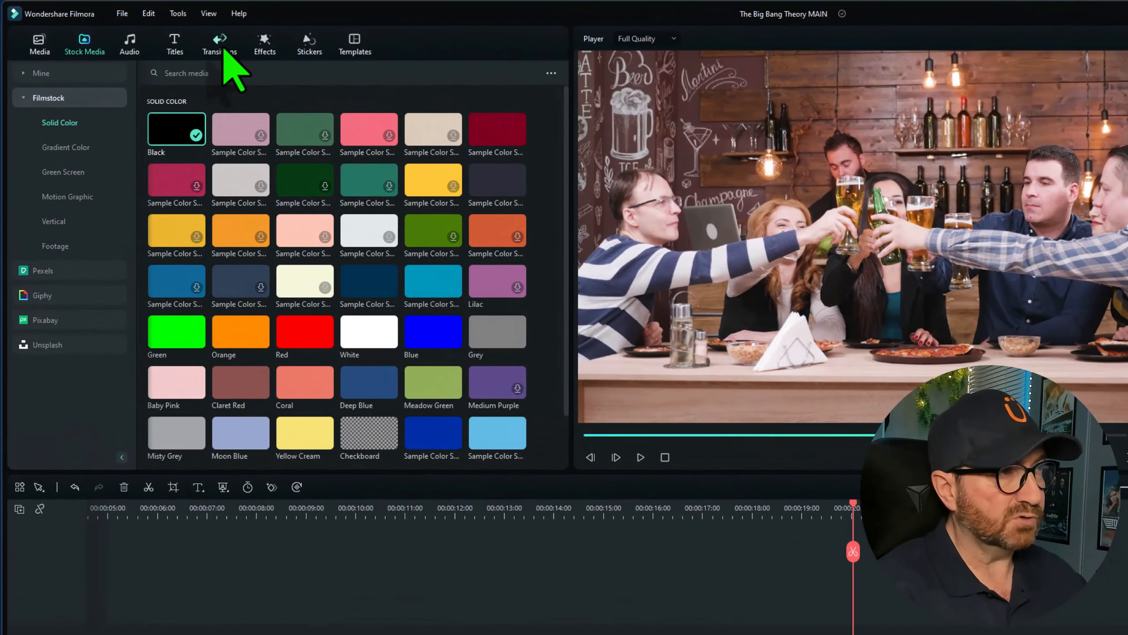
pyautogui.click(159, 34)
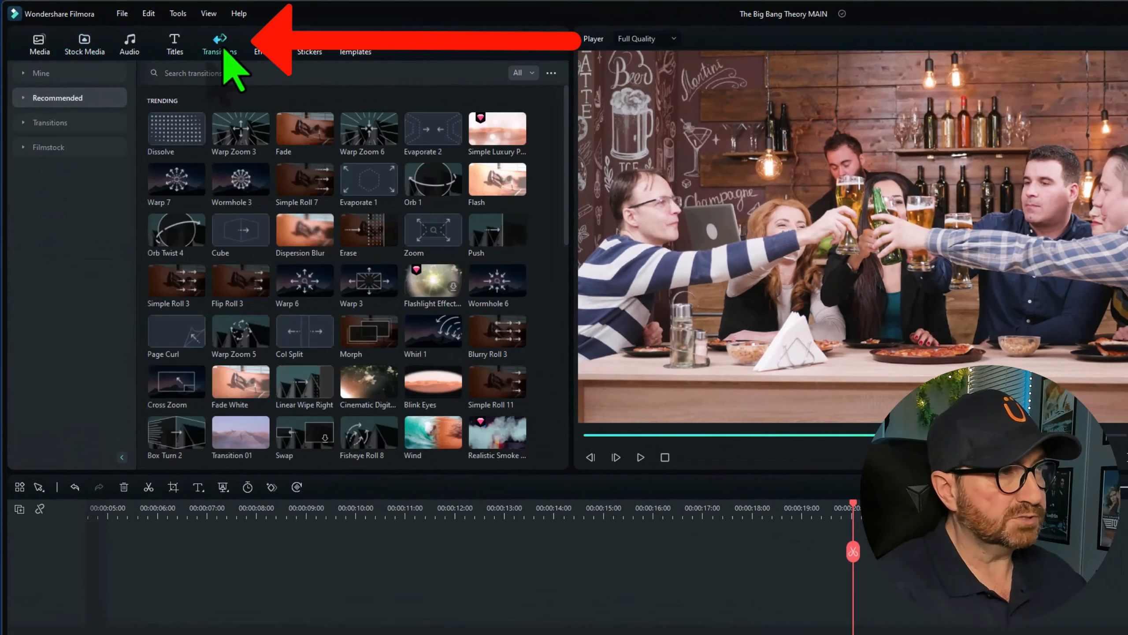
pyautogui.click(64, 99)
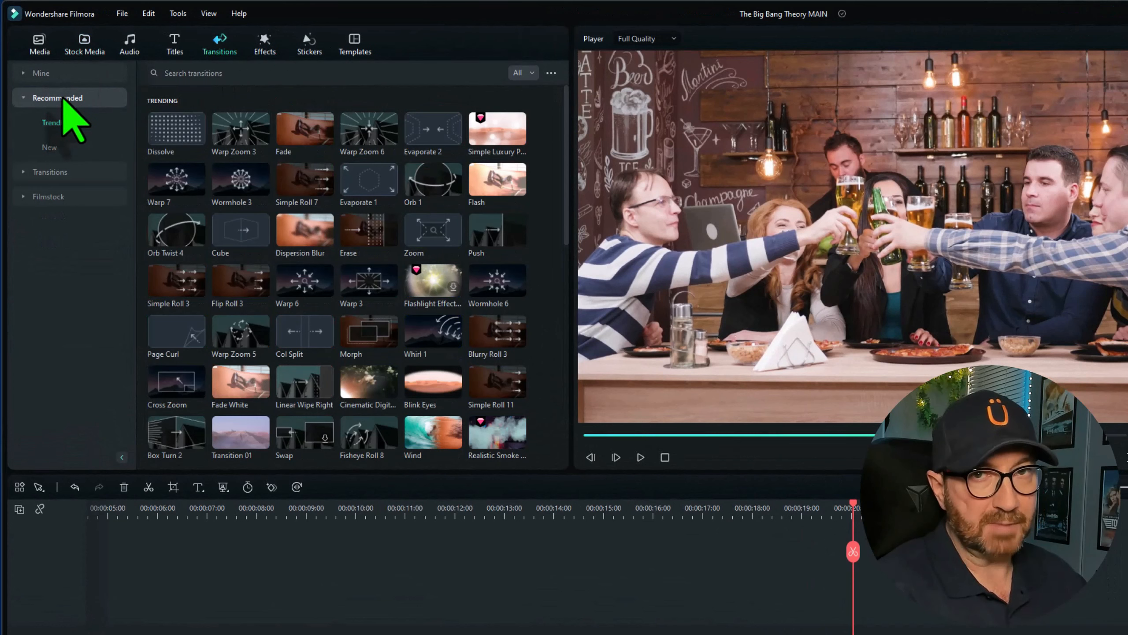
pyautogui.click(228, 73)
pyautogui.write('sm')
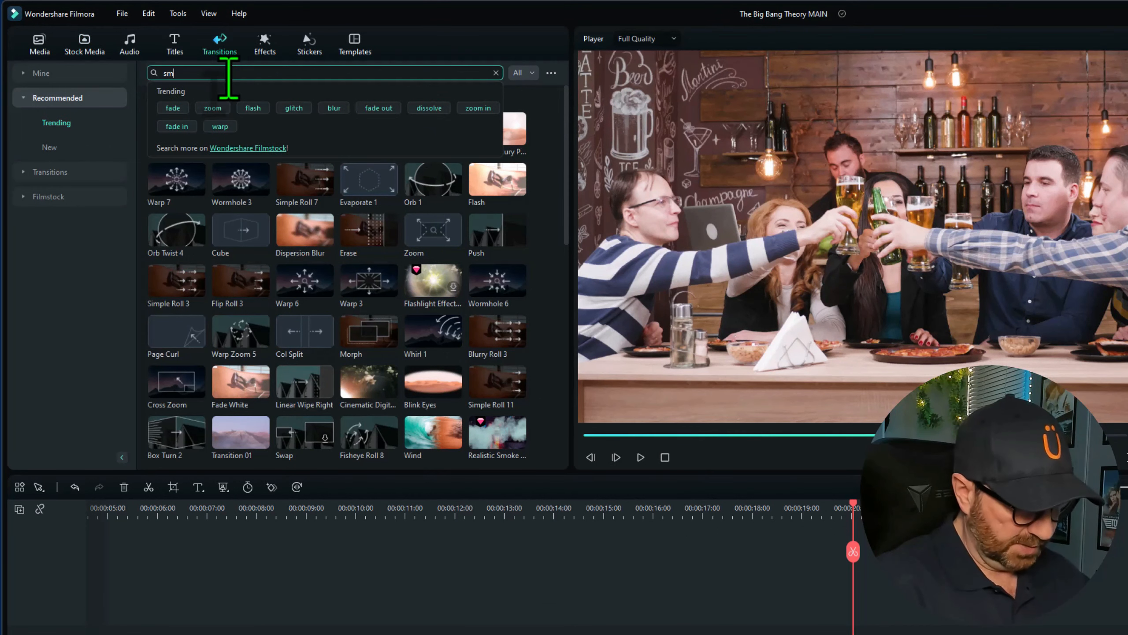
pyautogui.write('oke')
pyautogui.press('Return')
# Place the grey Bursting Smoke transition on the cut between the group-of-friends clip and the nebula image, and play it back
pyautogui.click(240, 163)
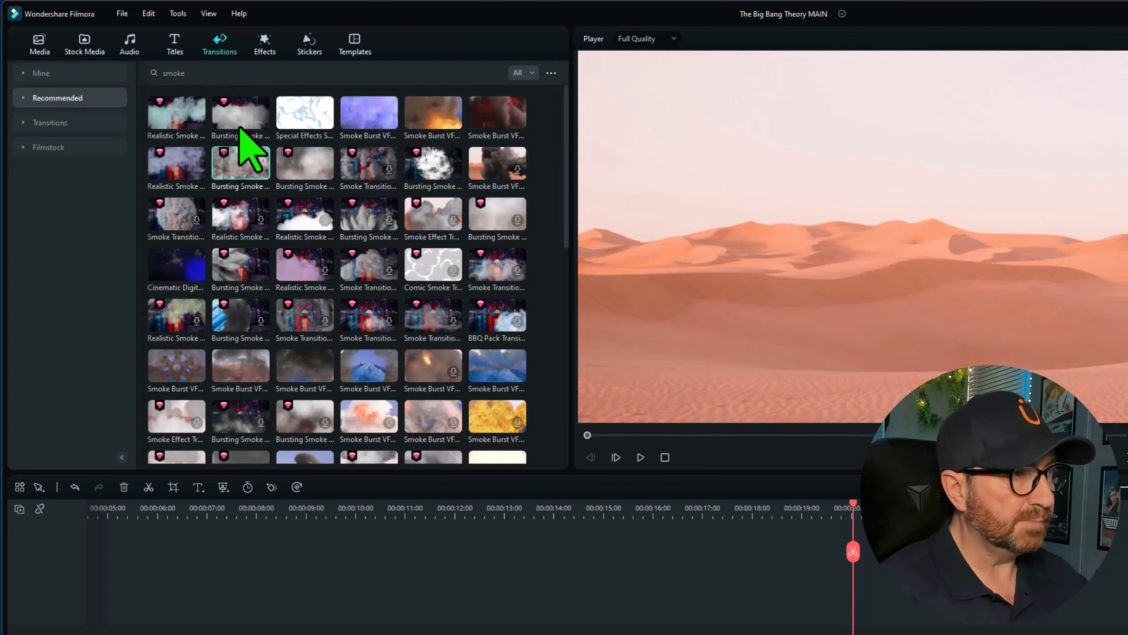
pyautogui.moveTo(228, 169)
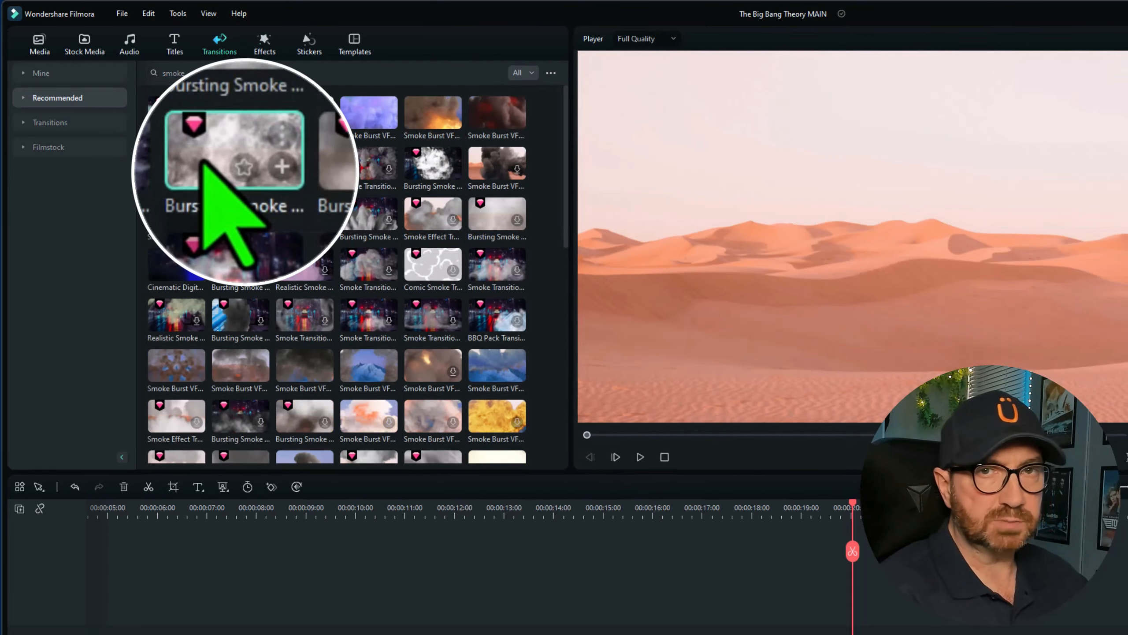
pyautogui.moveTo(227, 169); pyautogui.dragTo(736, 634)
pyautogui.moveTo(526, 467); pyautogui.dragTo(600, 546)
pyautogui.click(584, 369)
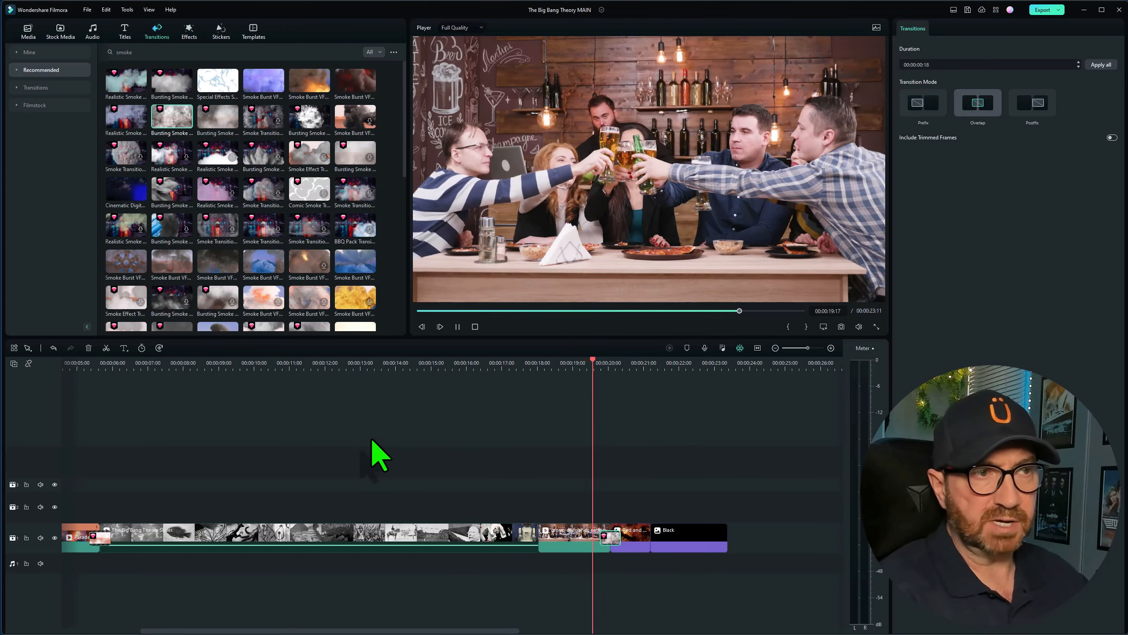
pyautogui.press('space')
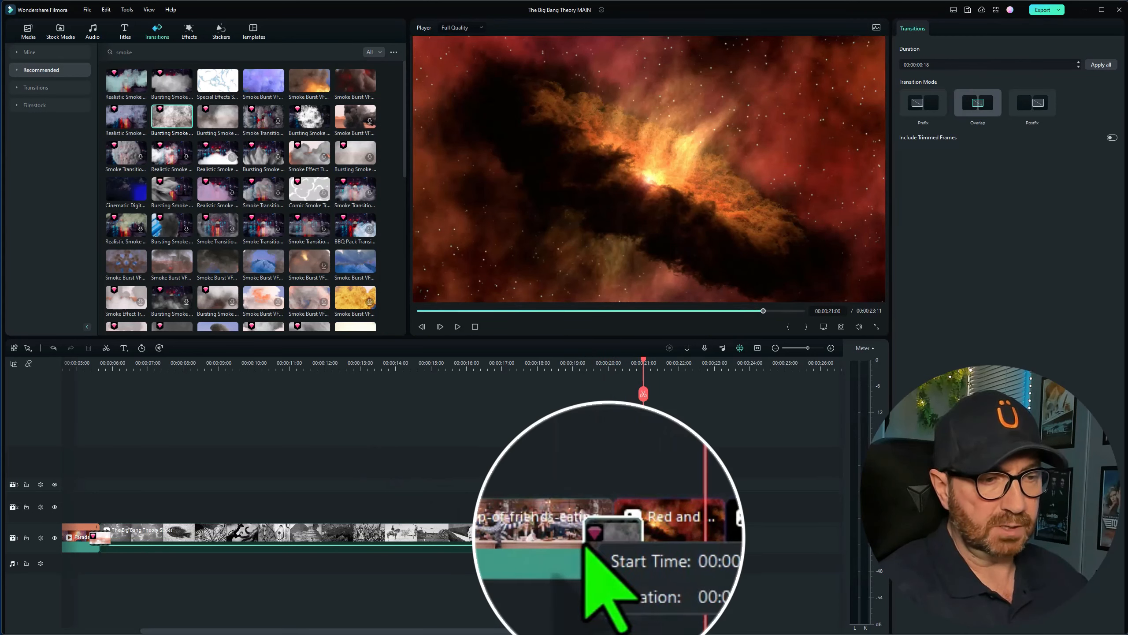
# Lengthen the smoke transition to a duration of 00:00:00:20 and play across it
pyautogui.moveTo(599, 540); pyautogui.dragTo(597, 540)
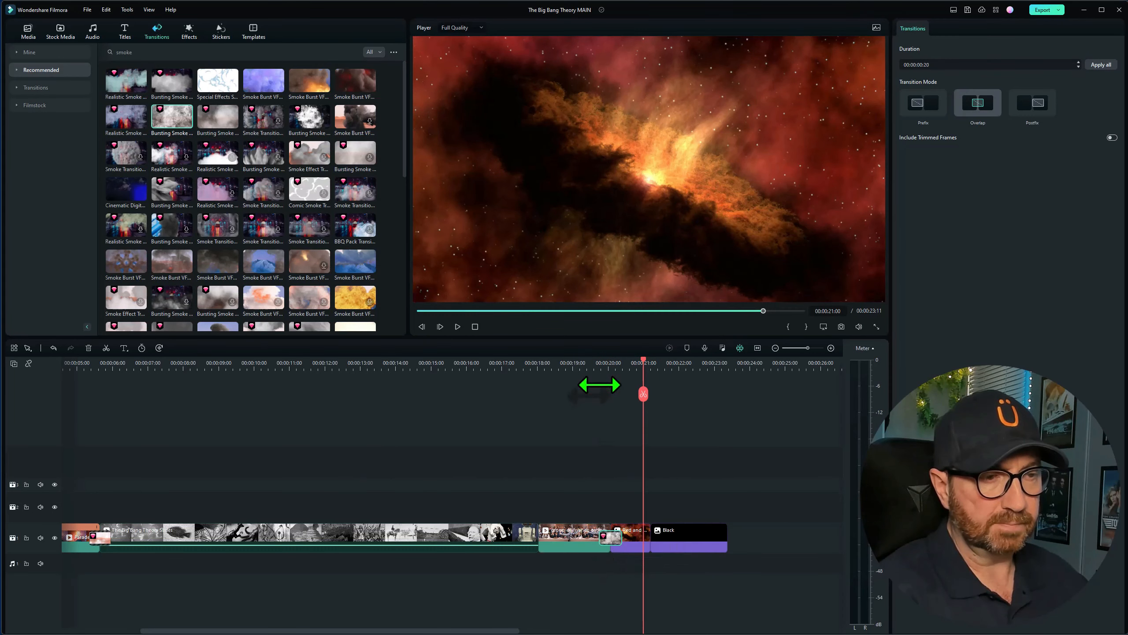
pyautogui.click(600, 366)
pyautogui.press('space')
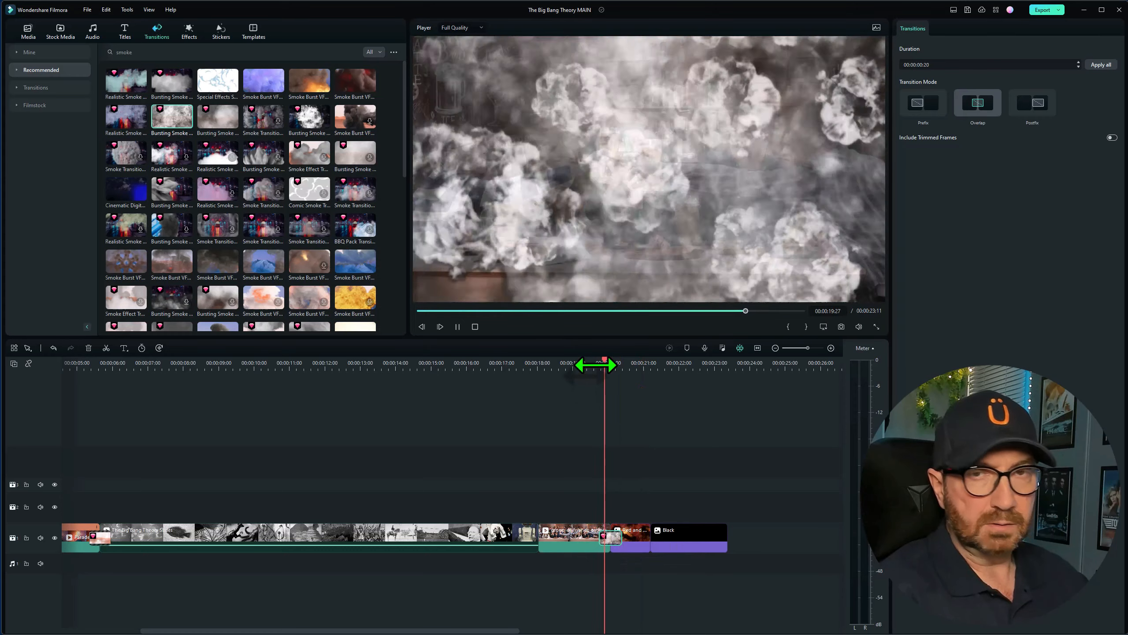
pyautogui.press('space')
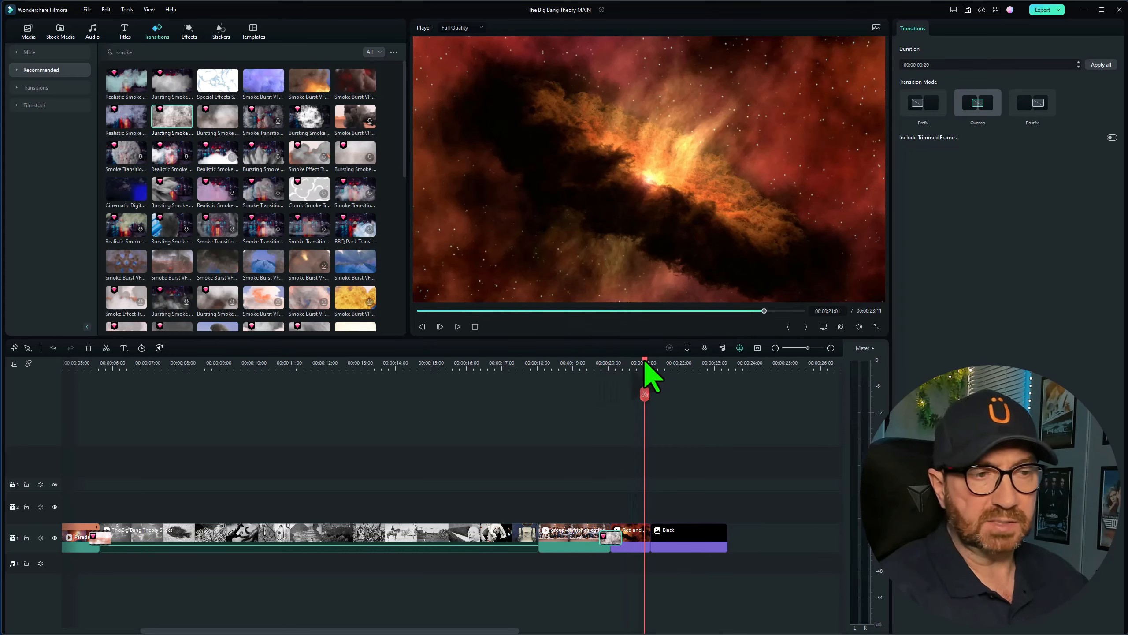
# Place the FWF-Font-white image from the Global Media images on the second track at 00:00:19:27 and extend it to the nebula image's end
pyautogui.moveTo(614, 381); pyautogui.dragTo(605, 384)
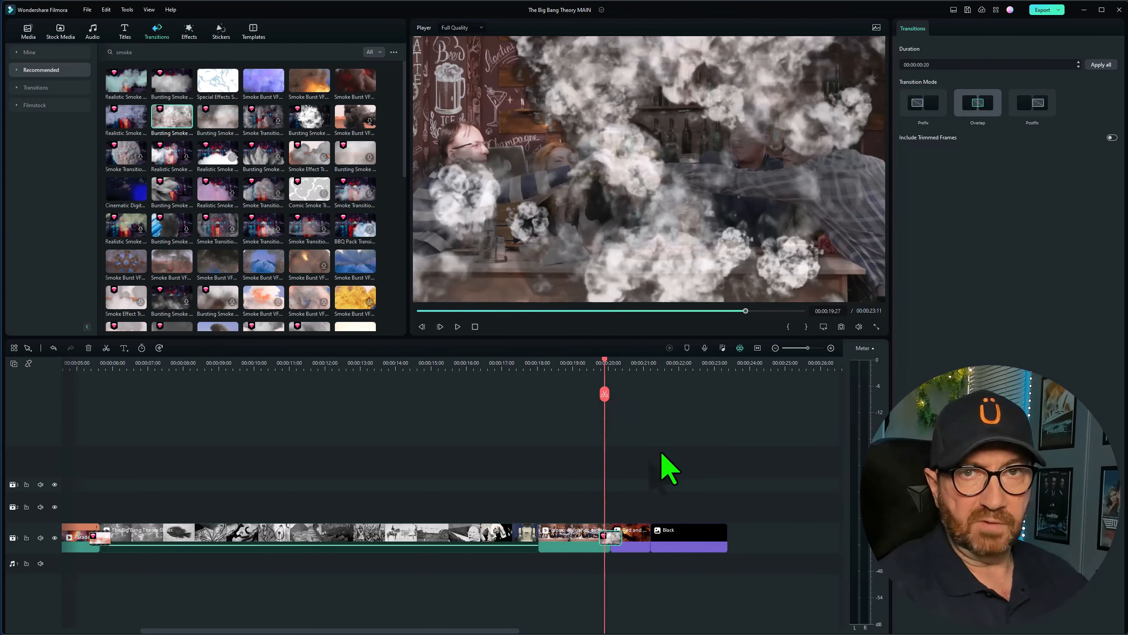
pyautogui.click(28, 32)
pyautogui.click(37, 81)
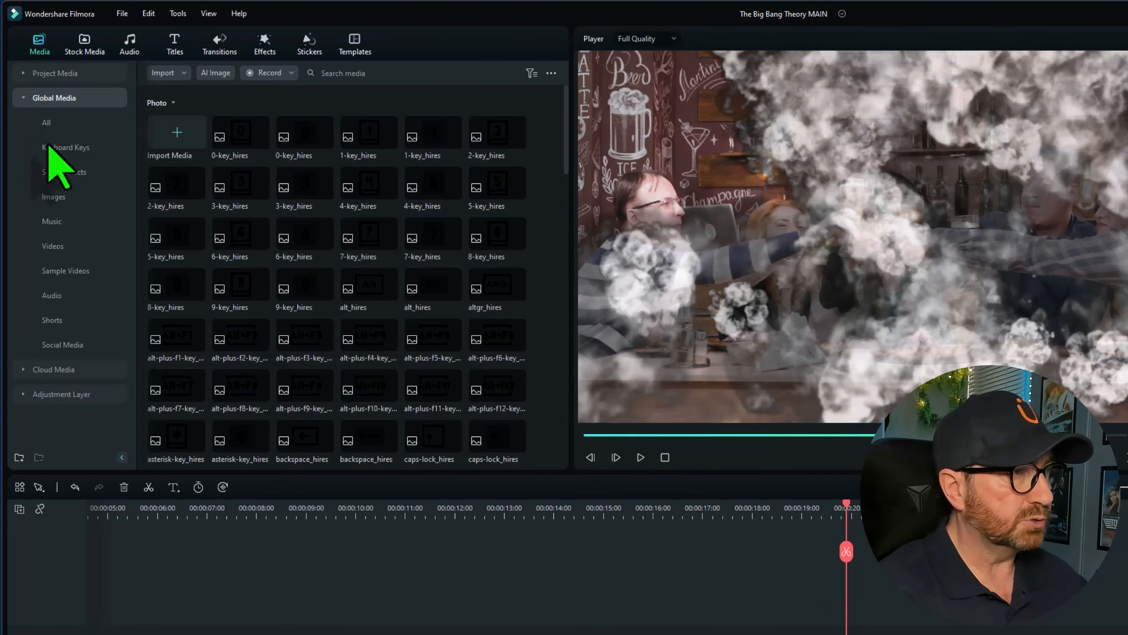
pyautogui.click(55, 197)
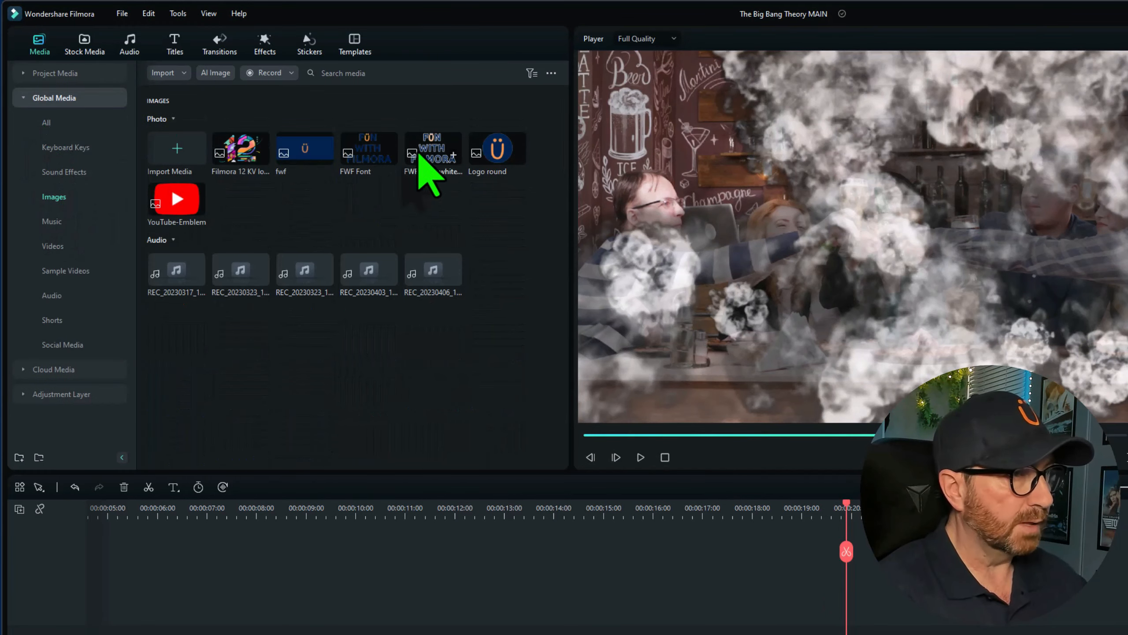
pyautogui.click(420, 158)
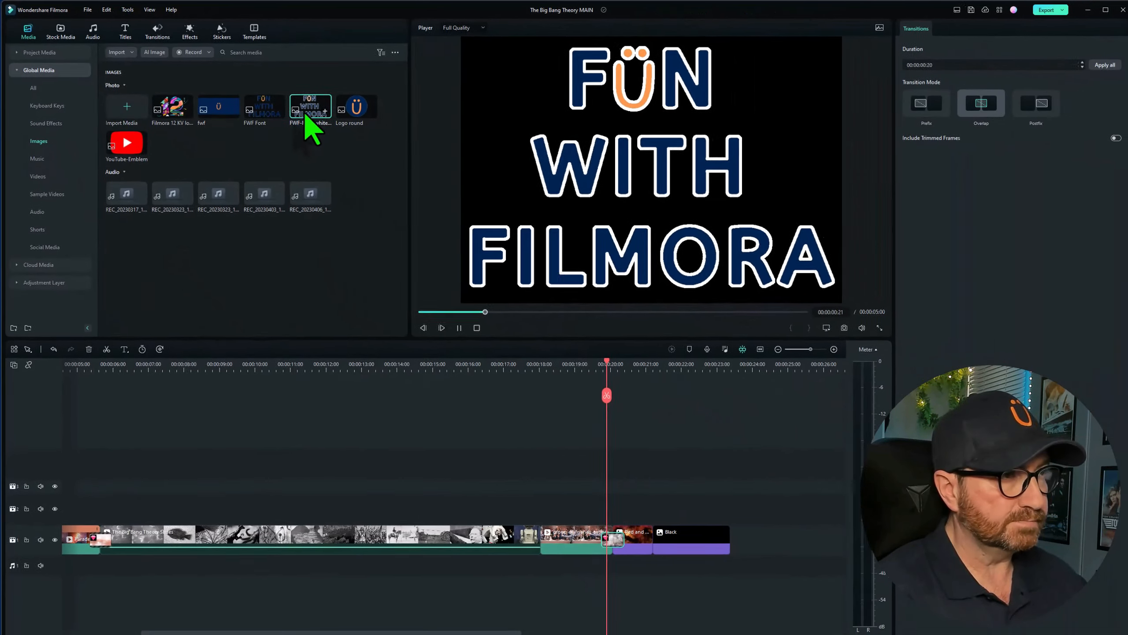
pyautogui.moveTo(418, 159); pyautogui.dragTo(622, 524)
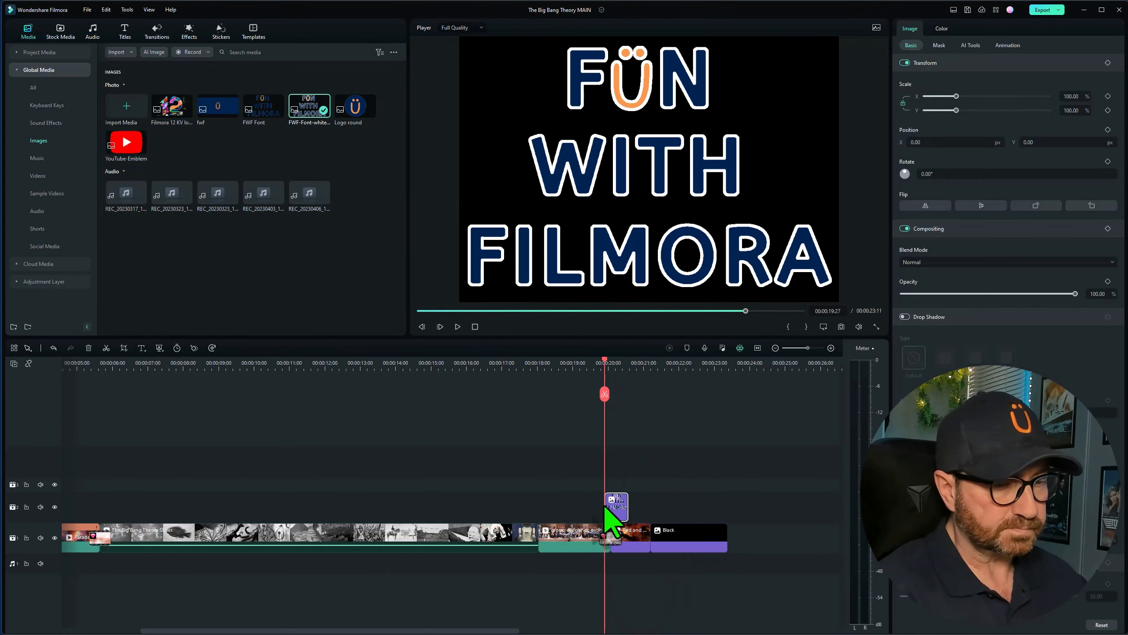
pyautogui.moveTo(627, 468); pyautogui.dragTo(683, 465)
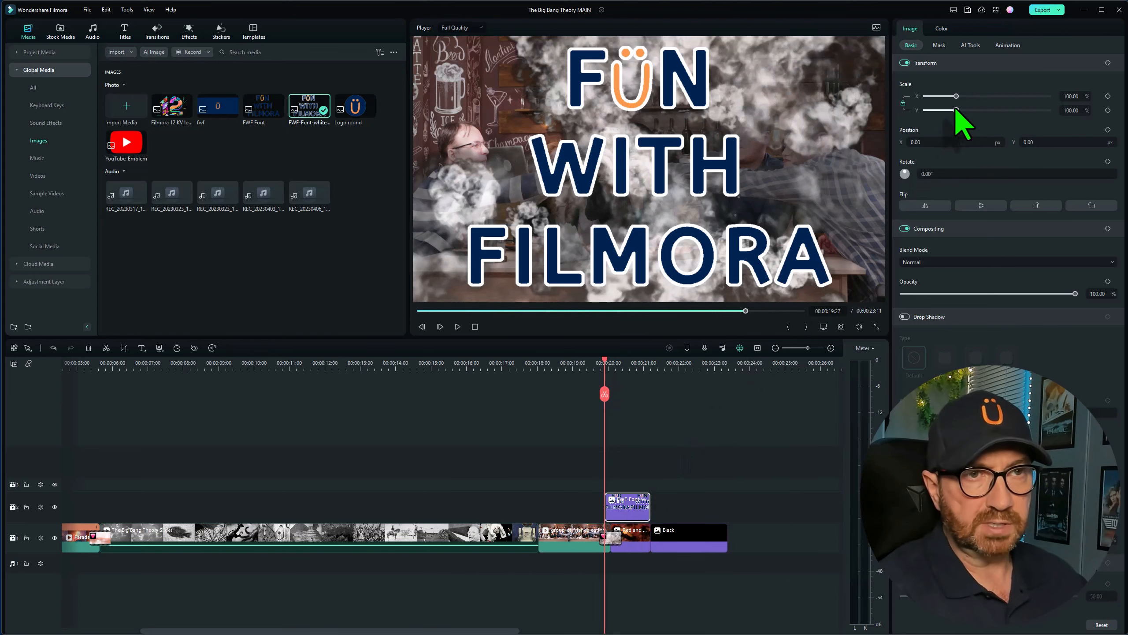
# Scale the Fun With Filmora image to about 60.22%, apply the Zoom In preset animation, and play it back
pyautogui.moveTo(956, 110); pyautogui.dragTo(944, 112)
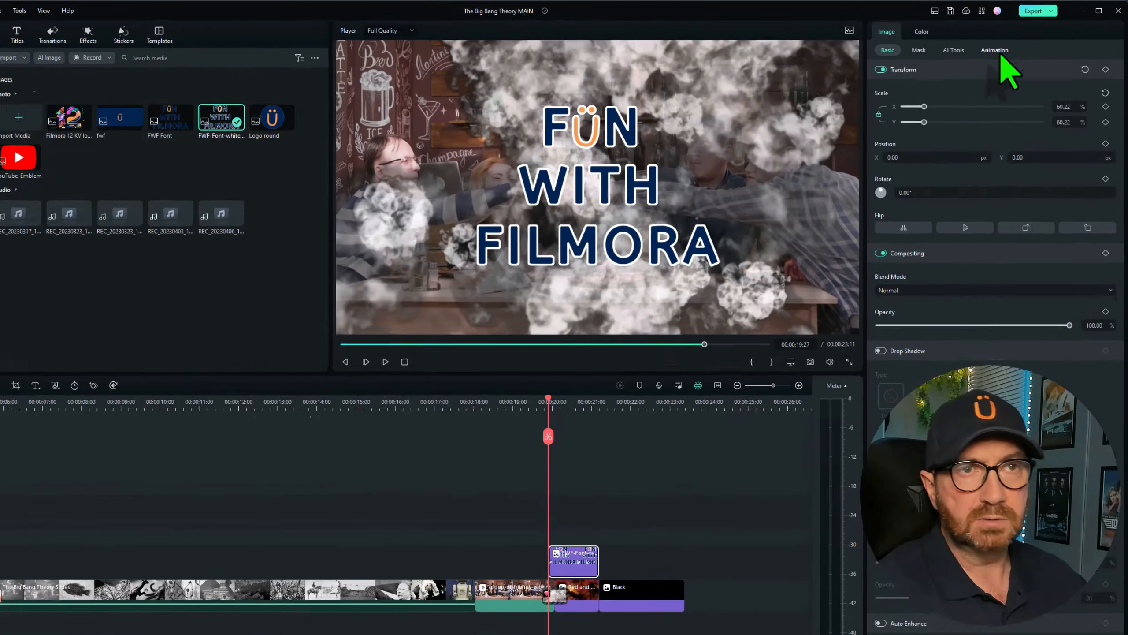
pyautogui.click(1007, 45)
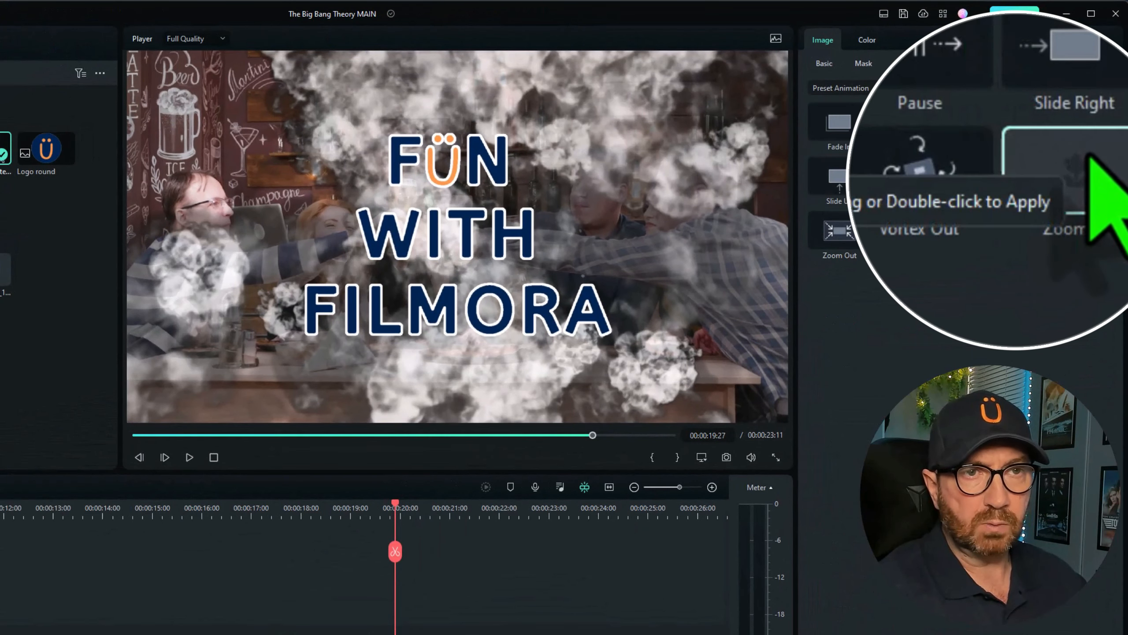
pyautogui.doubleClick(1101, 187)
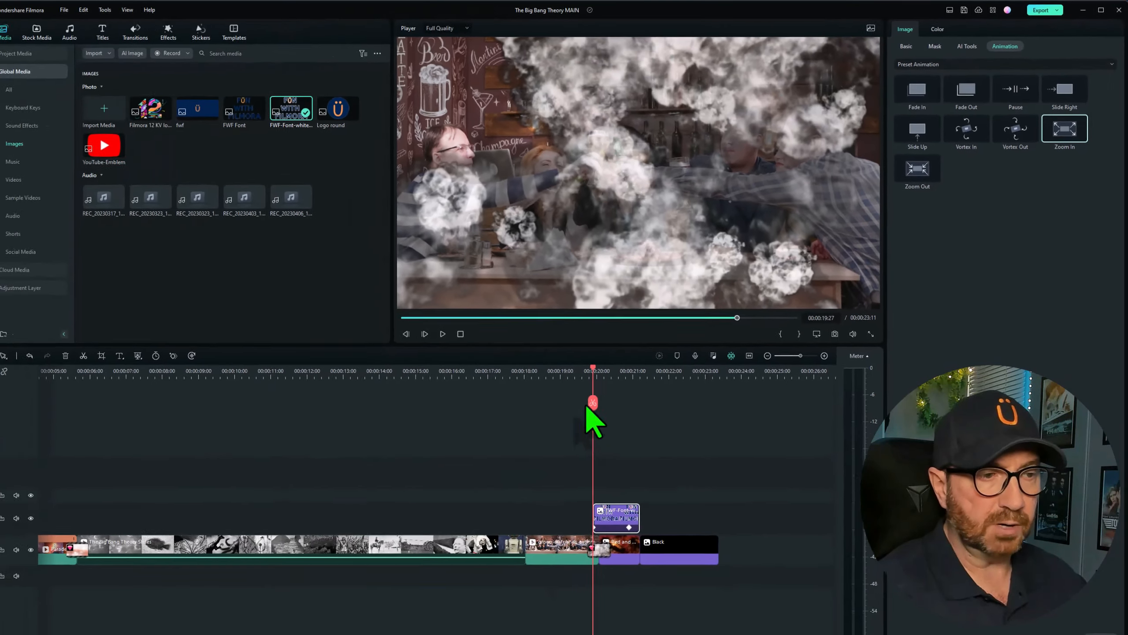
pyautogui.click(370, 511)
pyautogui.press('space')
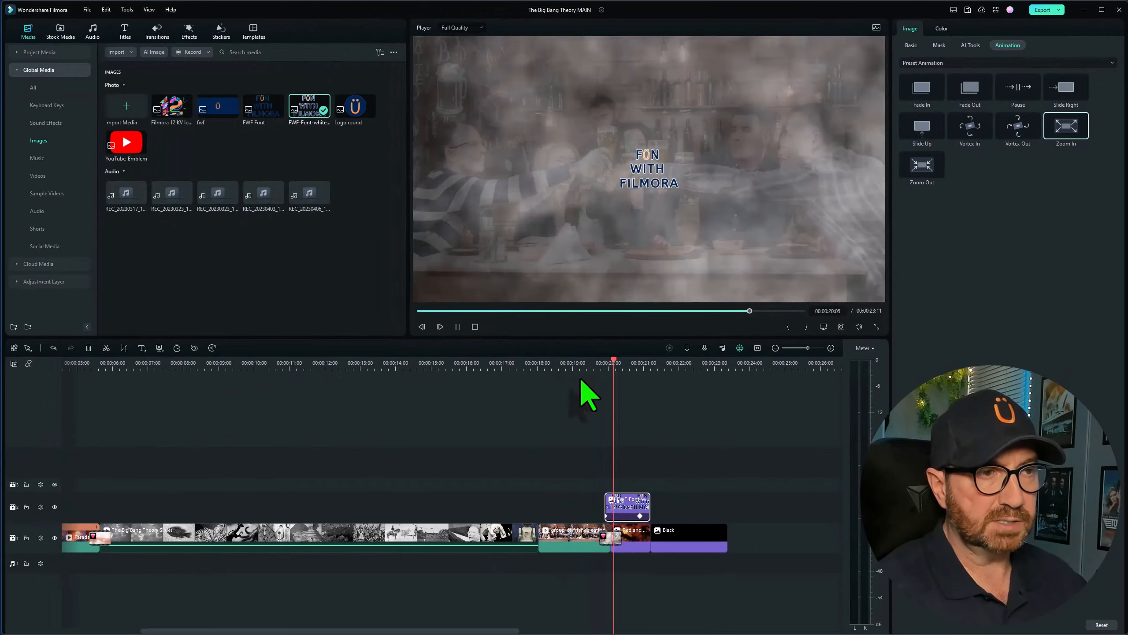
pyautogui.press('space')
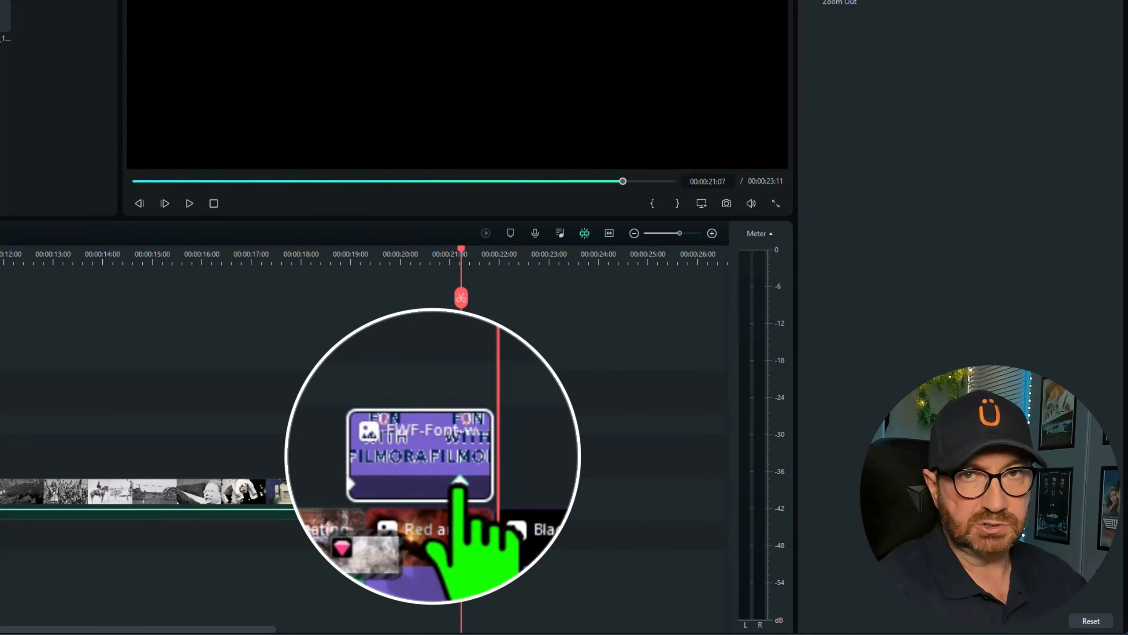
# Move the zoom animation's end keyframe earlier, near the middle of the Fun With Filmora image clip, and play it back
pyautogui.click(446, 467)
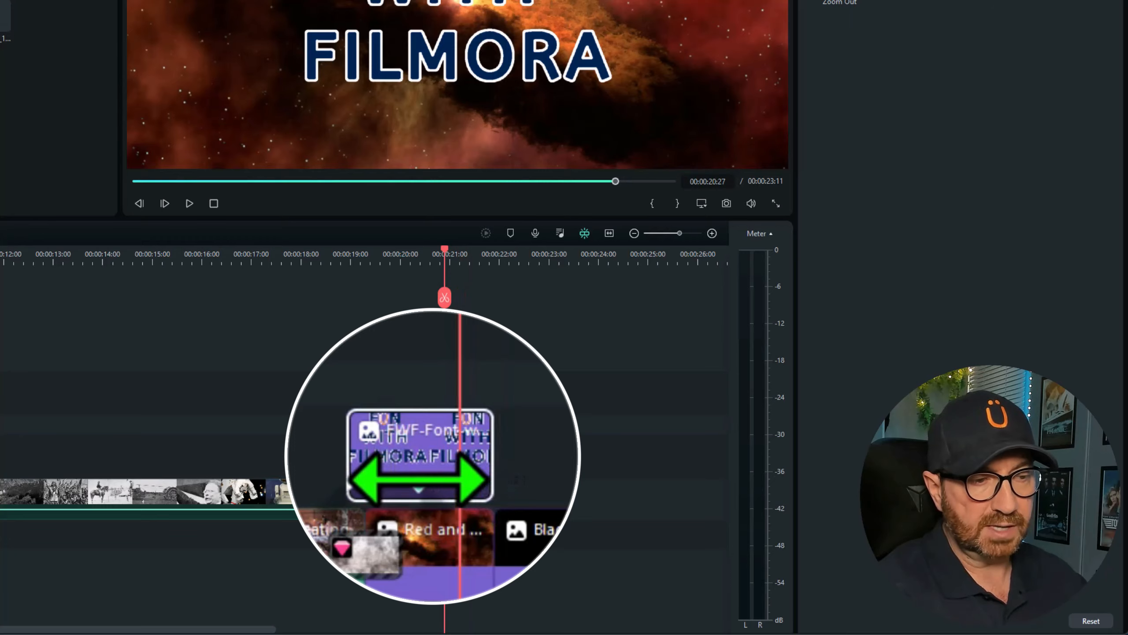
pyautogui.click(417, 481)
pyautogui.click(360, 261)
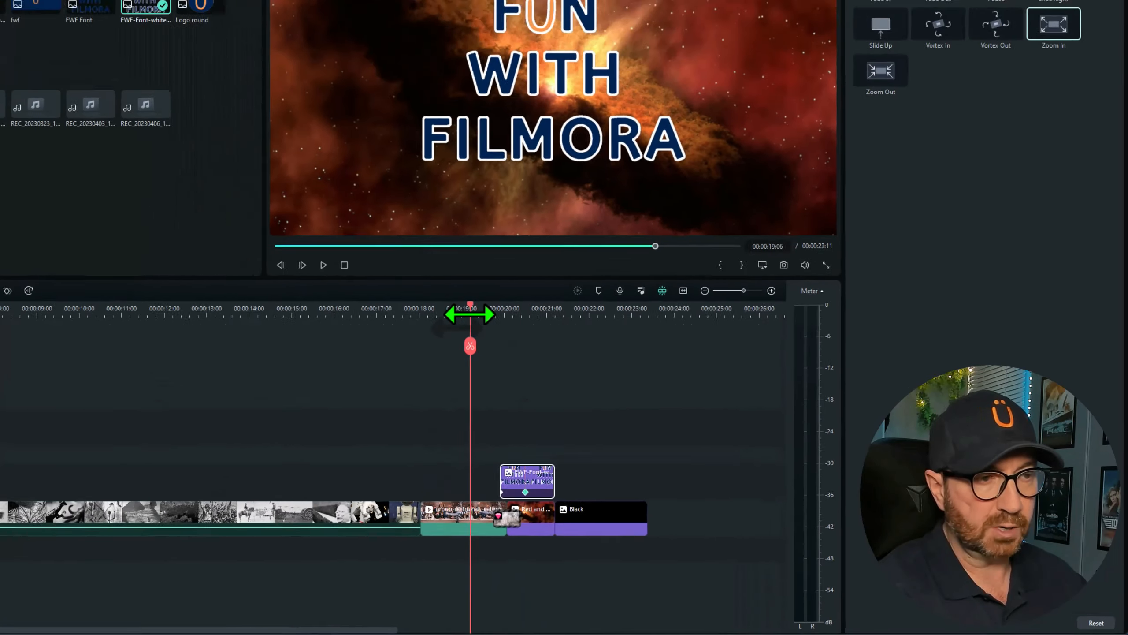
pyautogui.press('space')
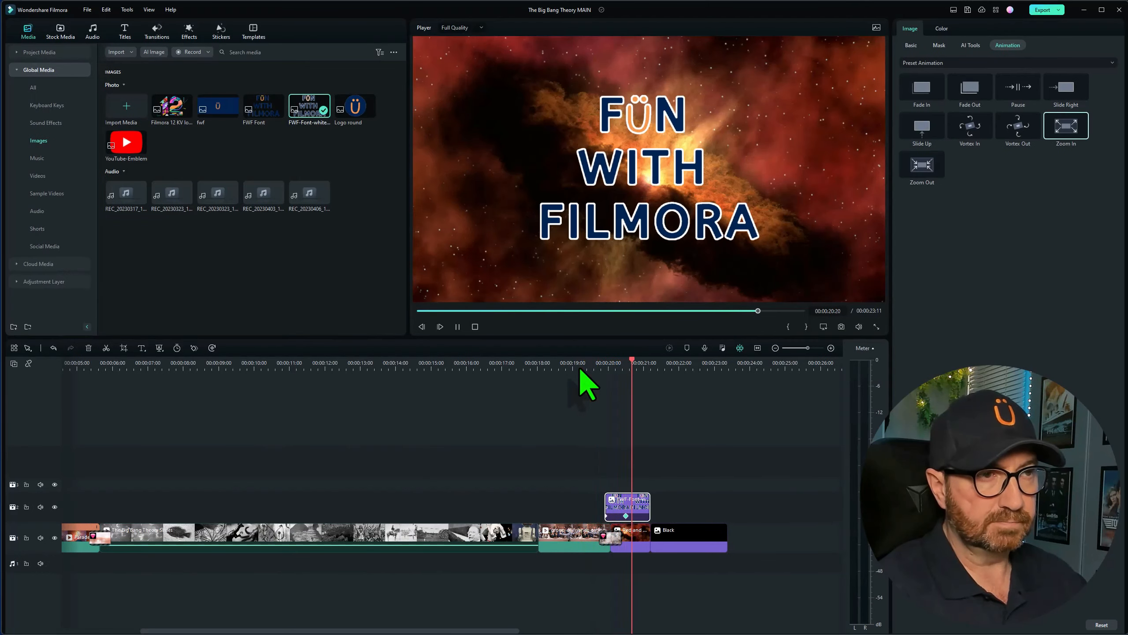
pyautogui.press('space')
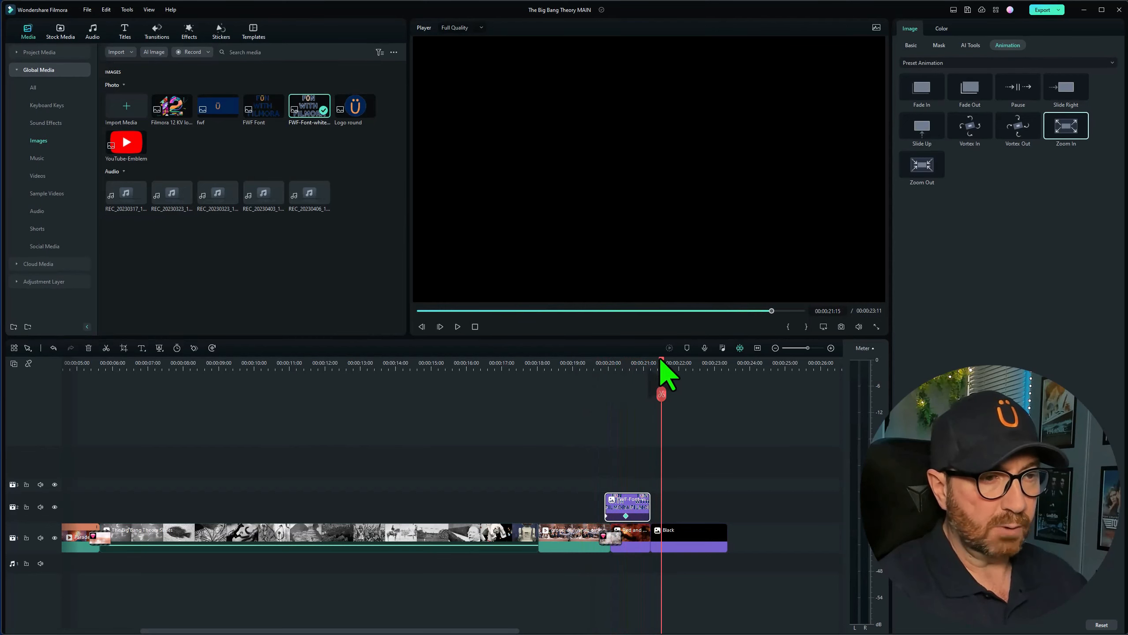
# Add the Default Title above the black clip at 00:00:21:06 and trim it to end with the black clip
pyautogui.moveTo(662, 361); pyautogui.dragTo(651, 366)
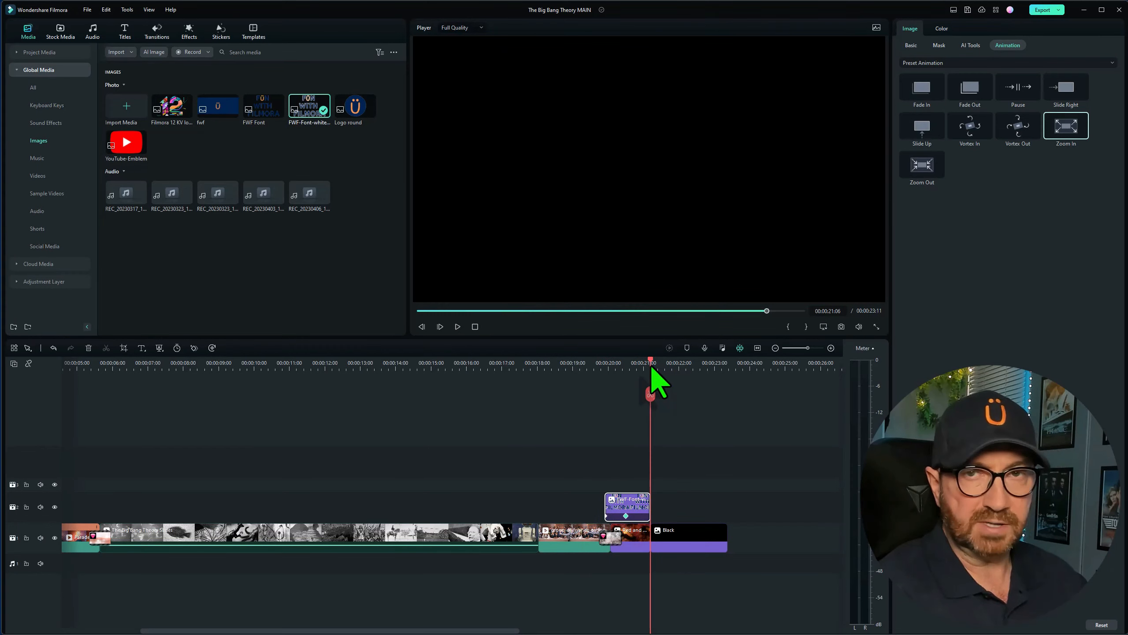
pyautogui.click(125, 31)
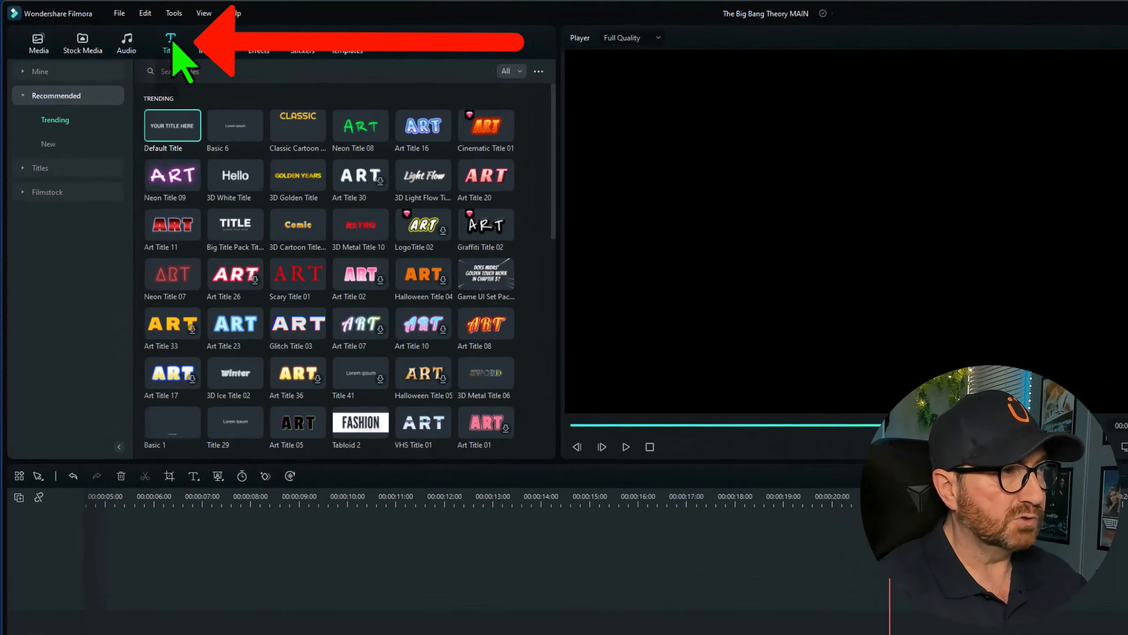
pyautogui.moveTo(171, 128); pyautogui.dragTo(1009, 631)
pyautogui.moveTo(743, 465); pyautogui.dragTo(673, 507)
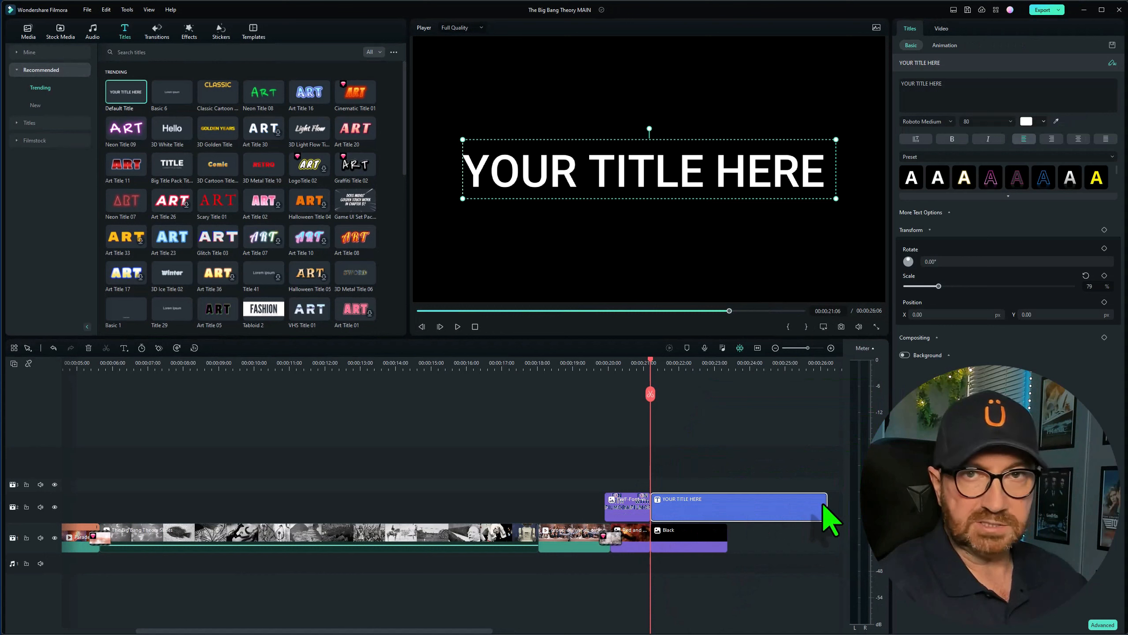
pyautogui.moveTo(829, 512); pyautogui.dragTo(727, 545)
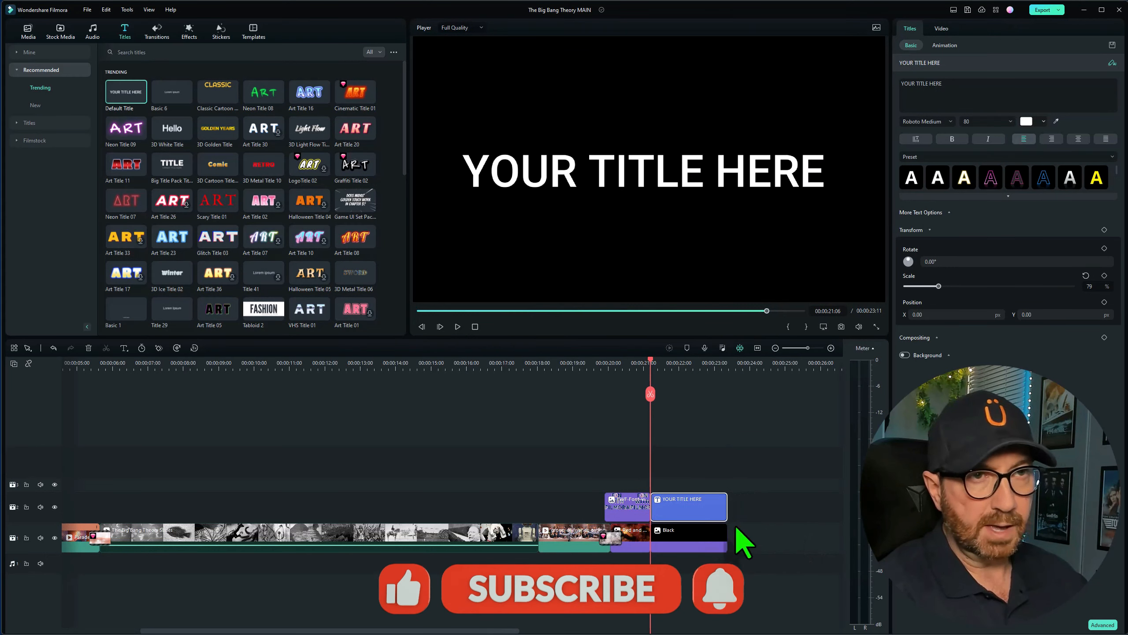
# Replace the title text with THANK YOU FOR WATCHING, one word per line
pyautogui.tripleClick(961, 87)
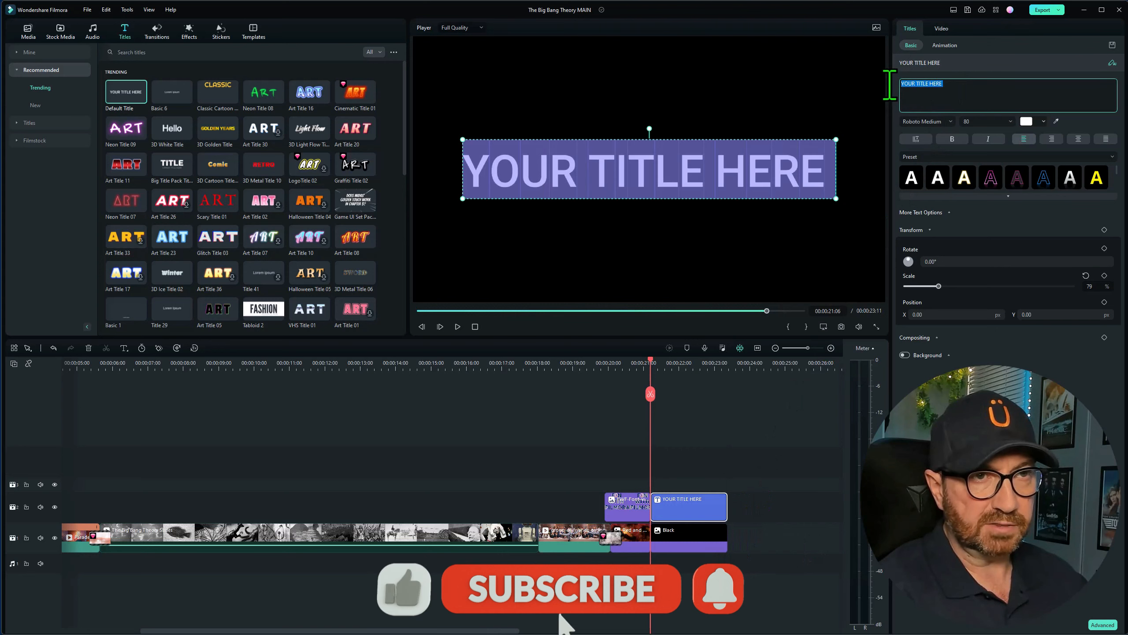
pyautogui.write('T')
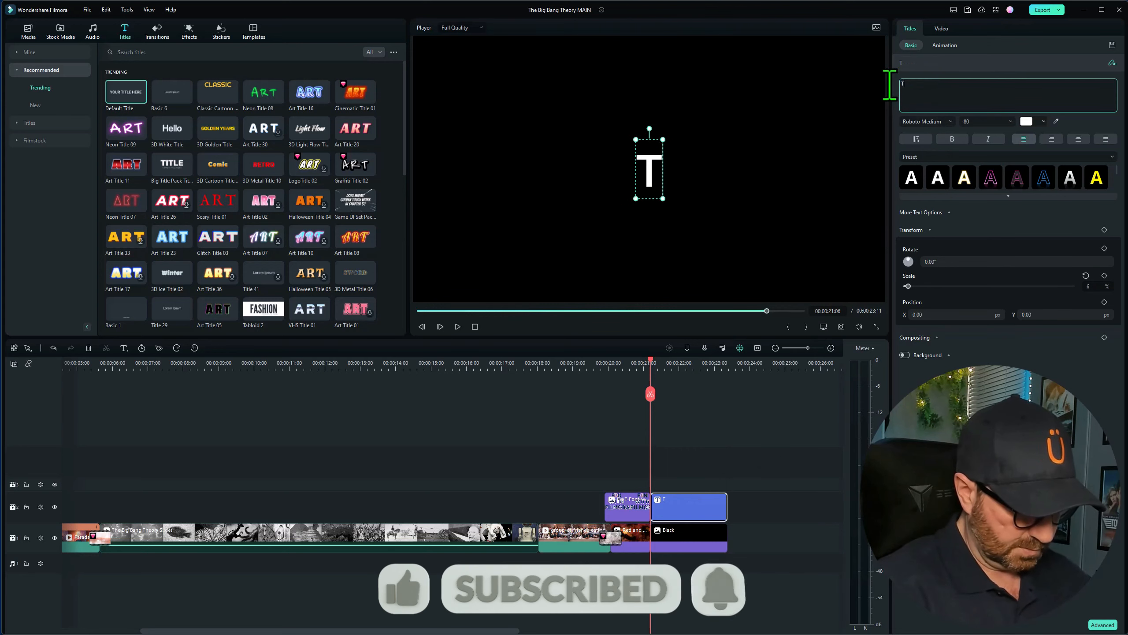
pyautogui.write('HANK')
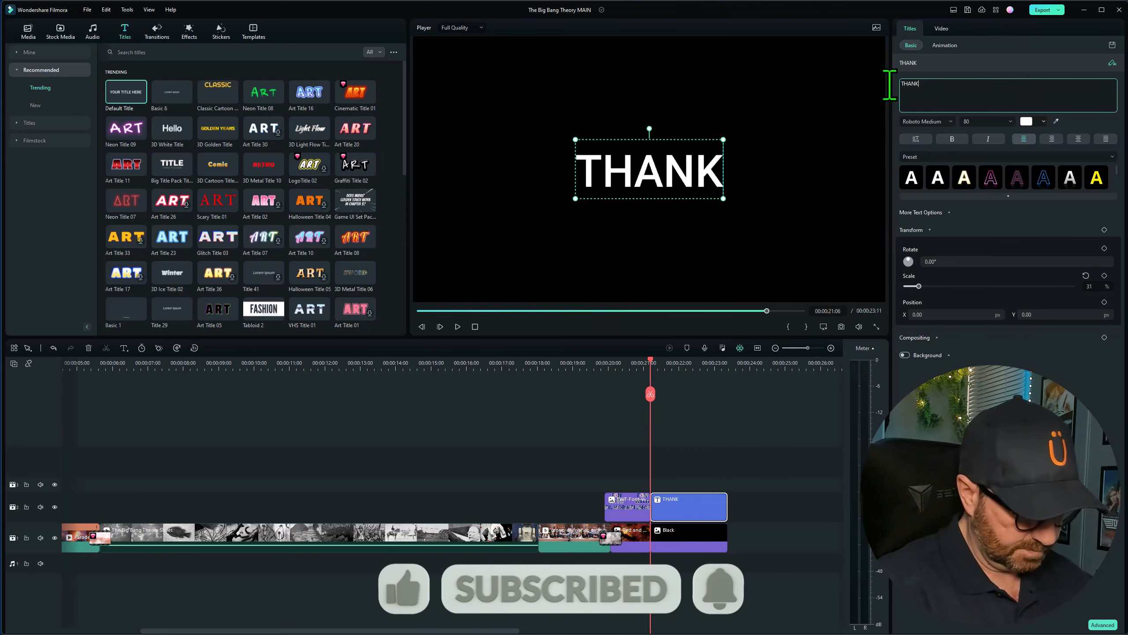
pyautogui.press('Return')
pyautogui.write('YOU')
pyautogui.press('Return')
pyautogui.write('FOR')
pyautogui.press('Return')
pyautogui.write('WATCHING')
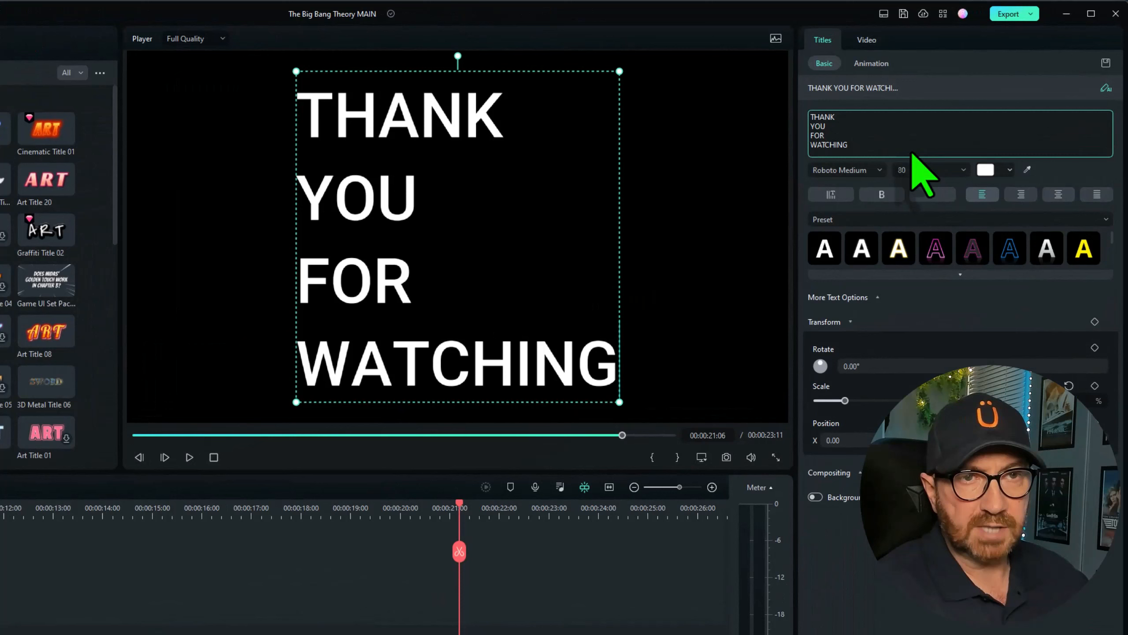
# Center-align the thank-you title text and set its font size to 64
pyautogui.click(1059, 194)
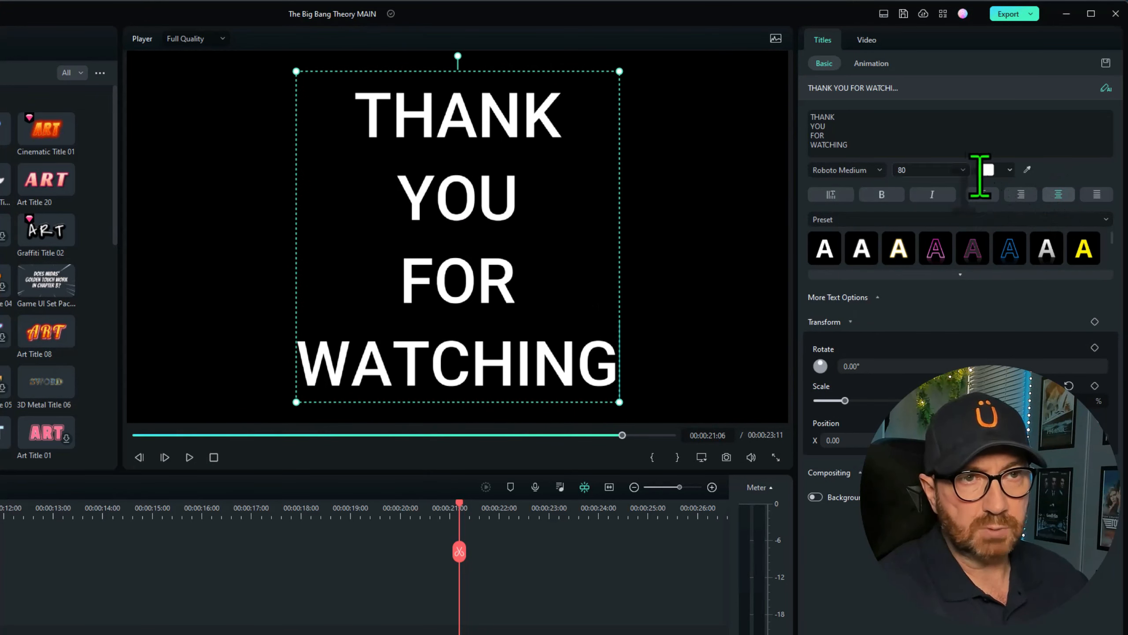
pyautogui.click(964, 170)
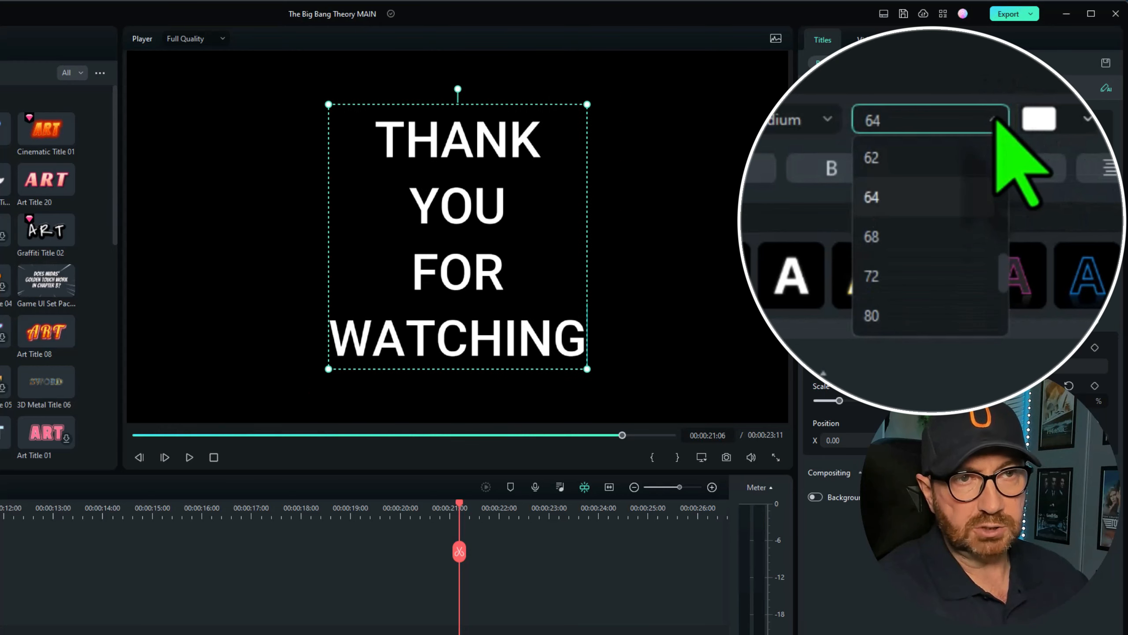